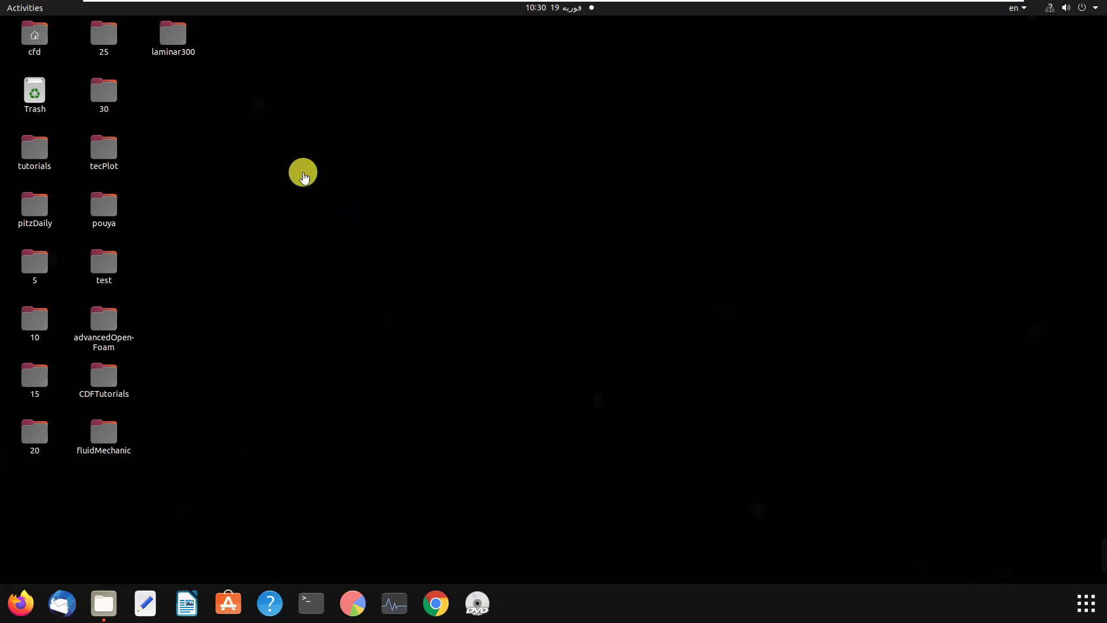
Step: Browse Files down to the tutorials/incompressible/icoFoam/cavity case folder
{"action": "double_click", "coordinate": [35, 162]}
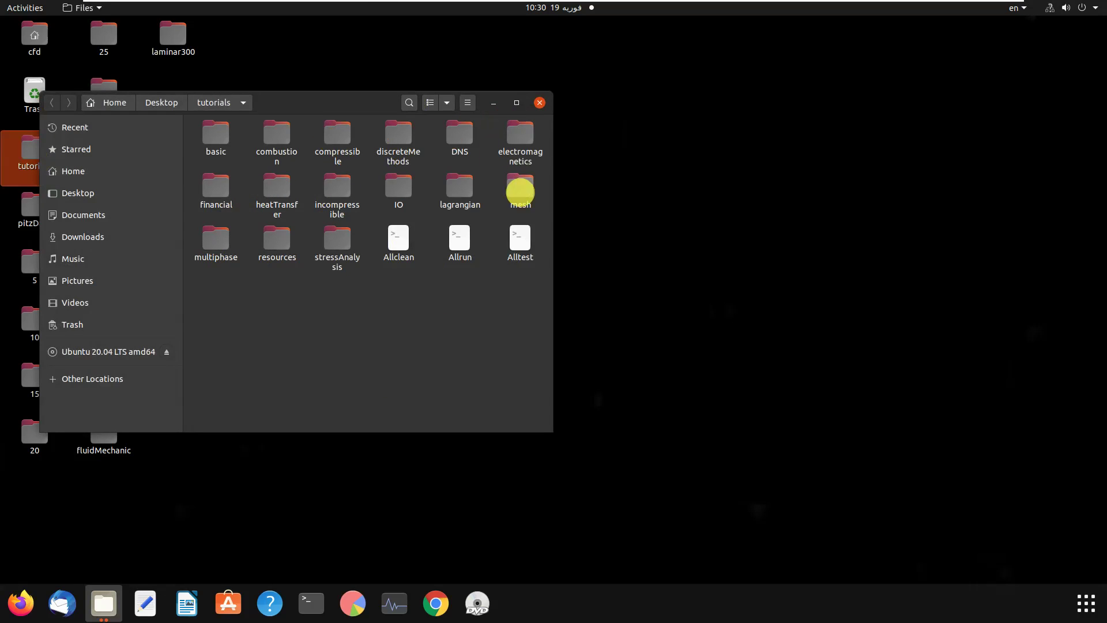
{"action": "double_click", "coordinate": [334, 185]}
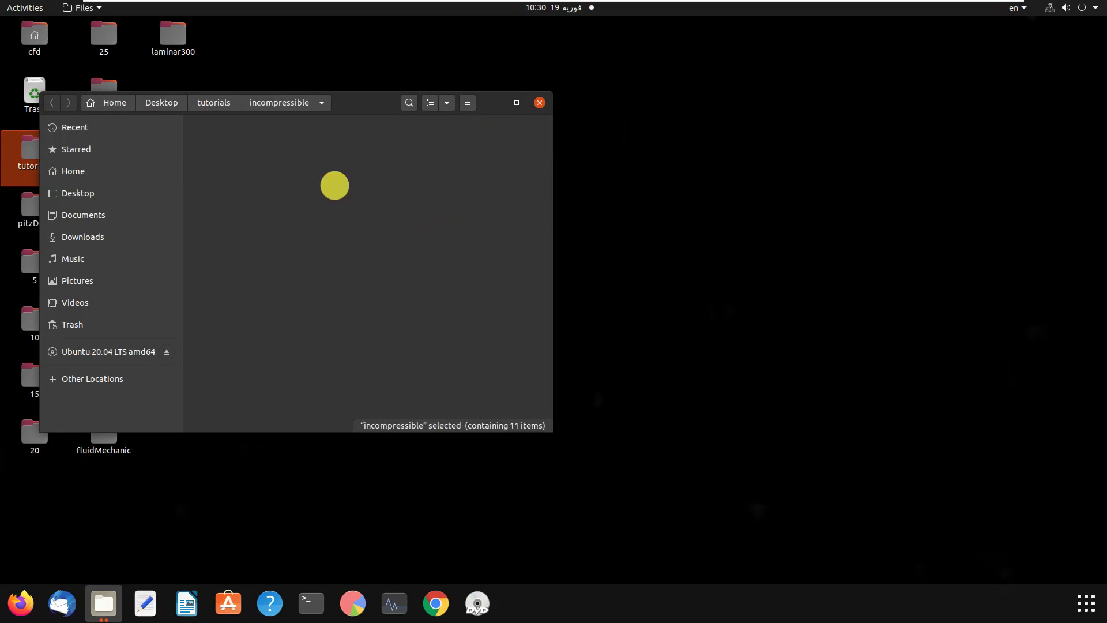
{"action": "double_click", "coordinate": [336, 139]}
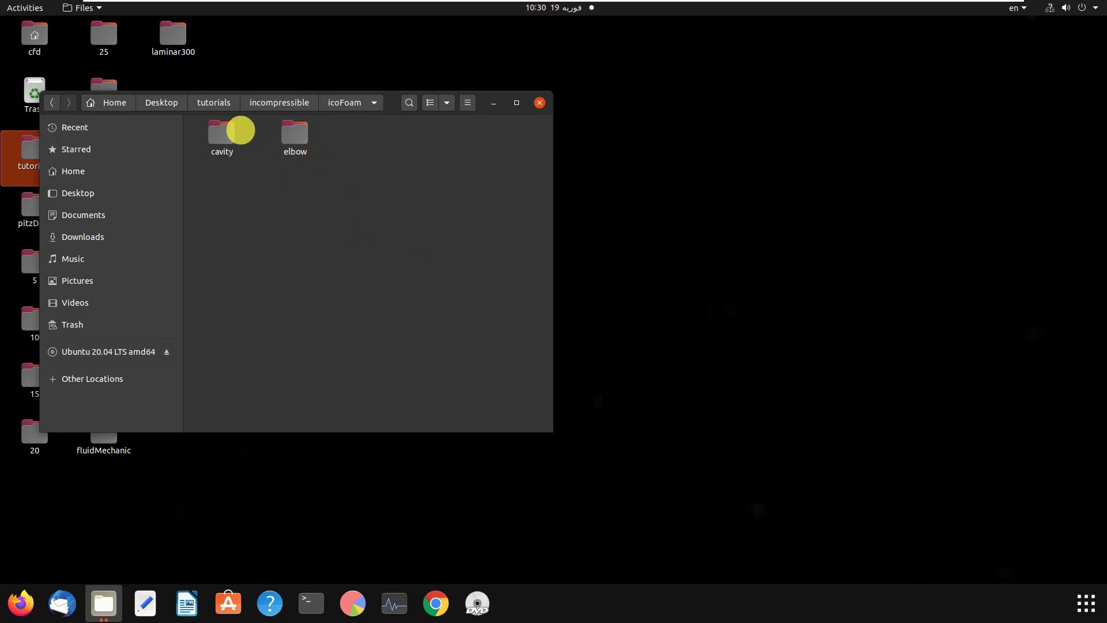
{"action": "double_click", "coordinate": [225, 135]}
{"action": "double_click", "coordinate": [218, 137]}
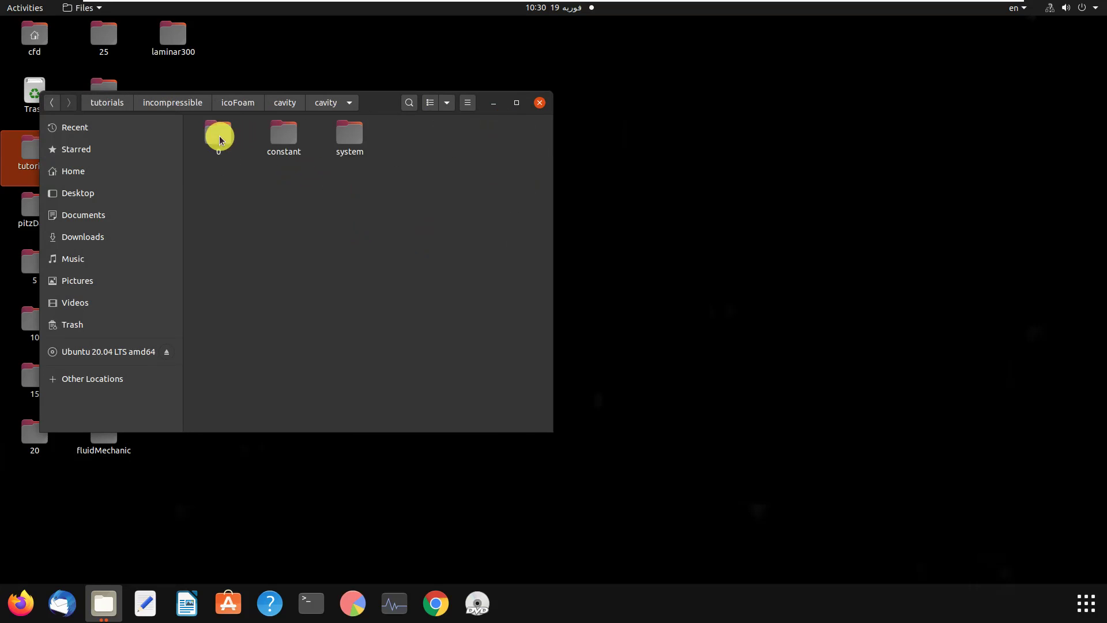
{"action": "left_click", "coordinate": [52, 102]}
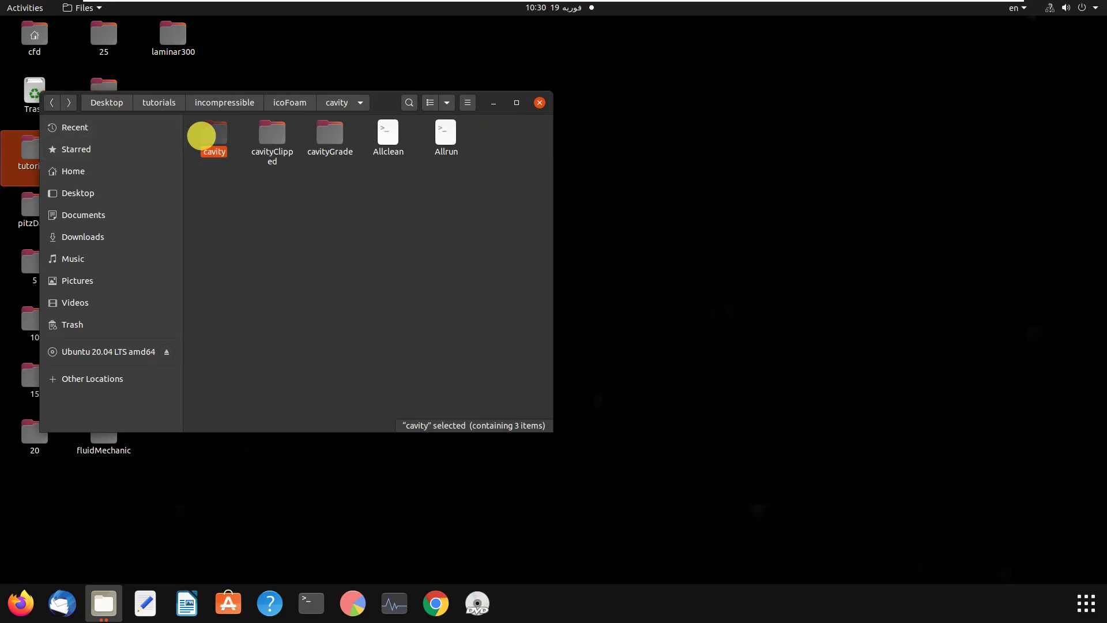
Step: Copy the cavity case folder and close the Files window
{"action": "right_click", "coordinate": [203, 136]}
{"action": "left_click", "coordinate": [260, 218]}
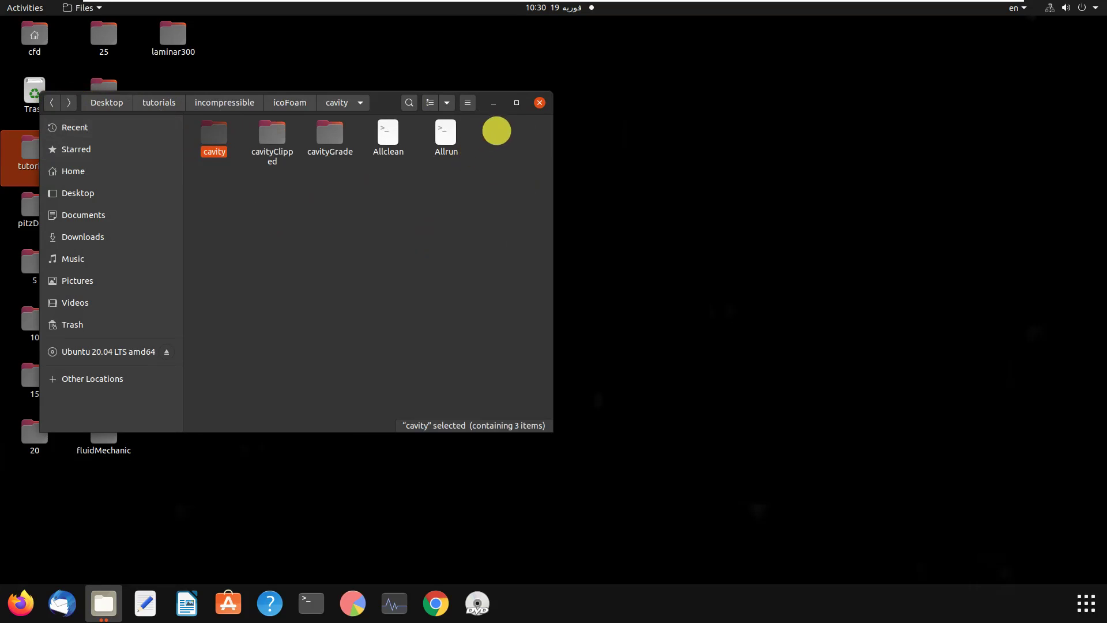
{"action": "left_click", "coordinate": [540, 102]}
{"action": "right_click", "coordinate": [462, 143]}
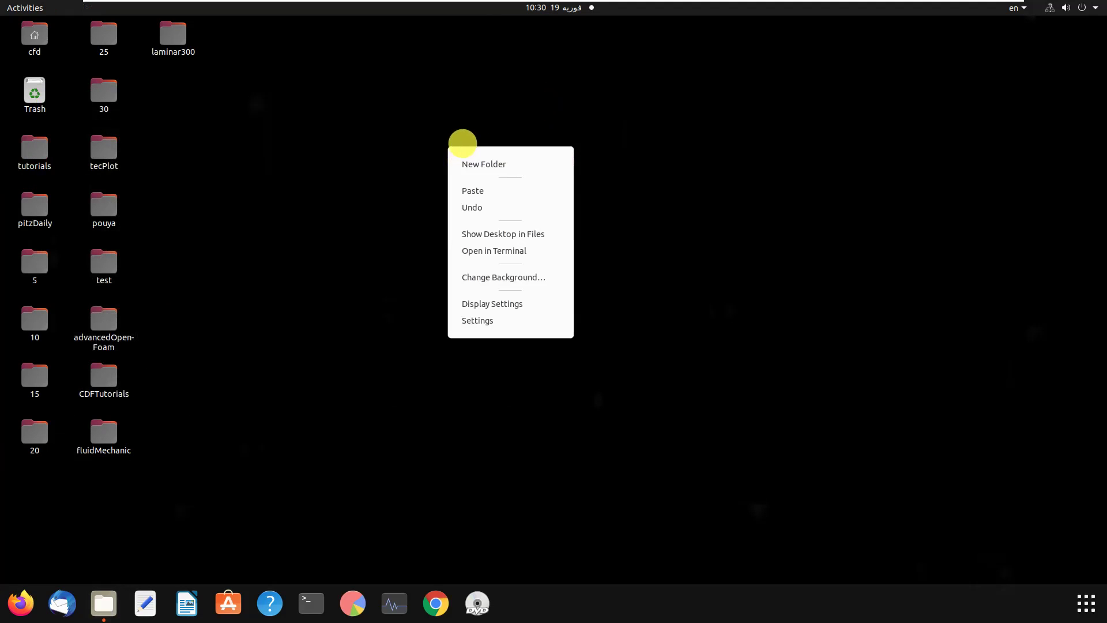
Step: Paste the cavity case onto the desktop, open it, and move its window right
{"action": "left_click", "coordinate": [487, 190]}
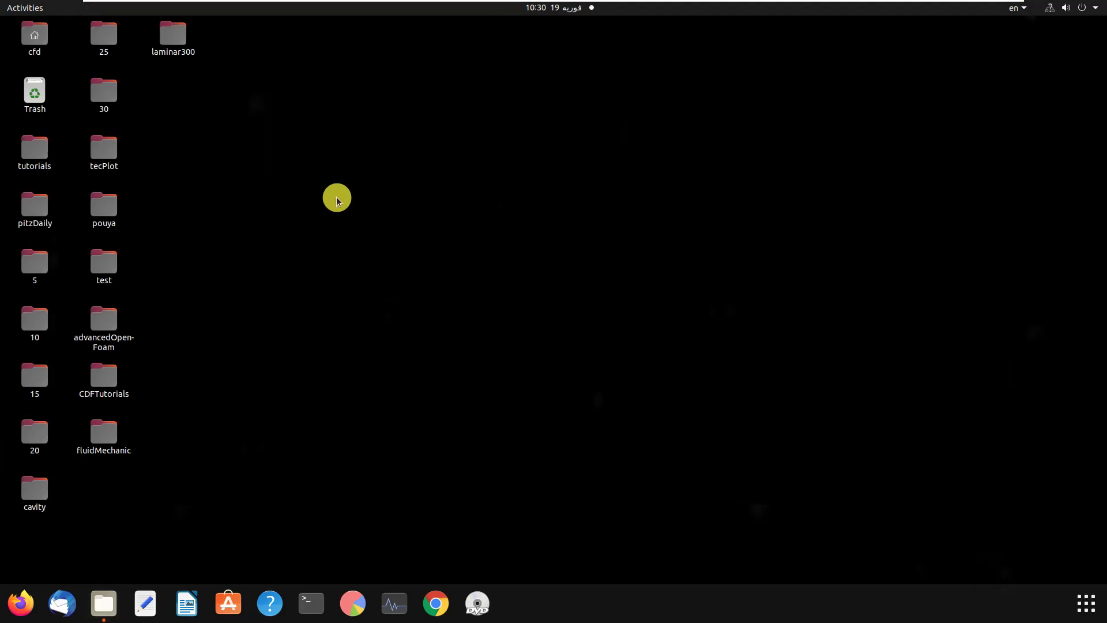
{"action": "double_click", "coordinate": [34, 493]}
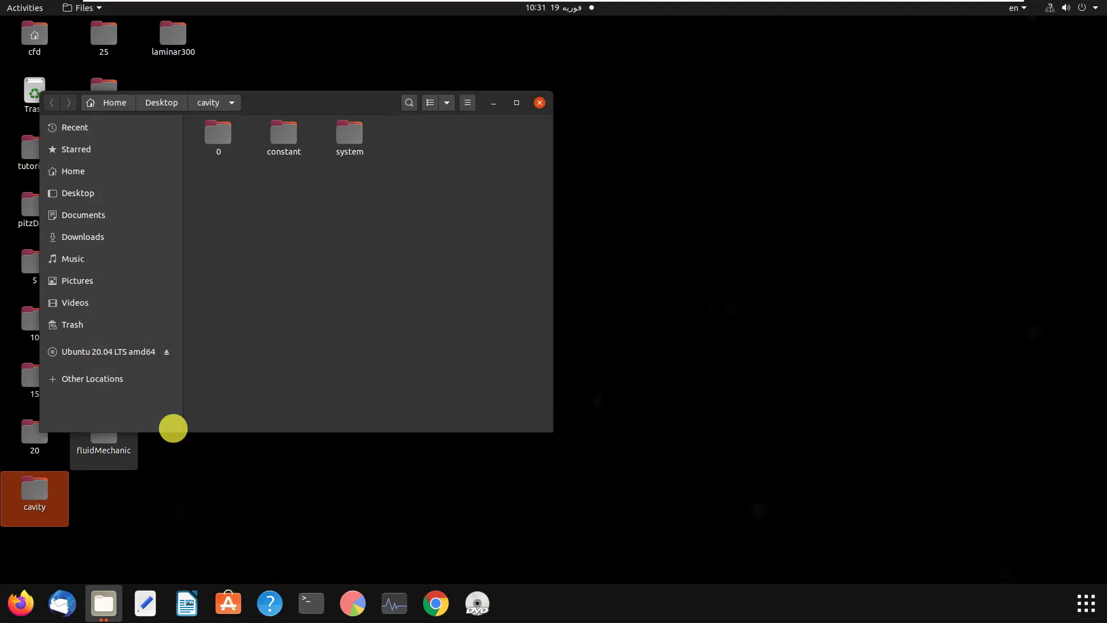
{"action": "left_click_drag", "start_coordinate": [354, 99], "coordinate": [527, 100]}
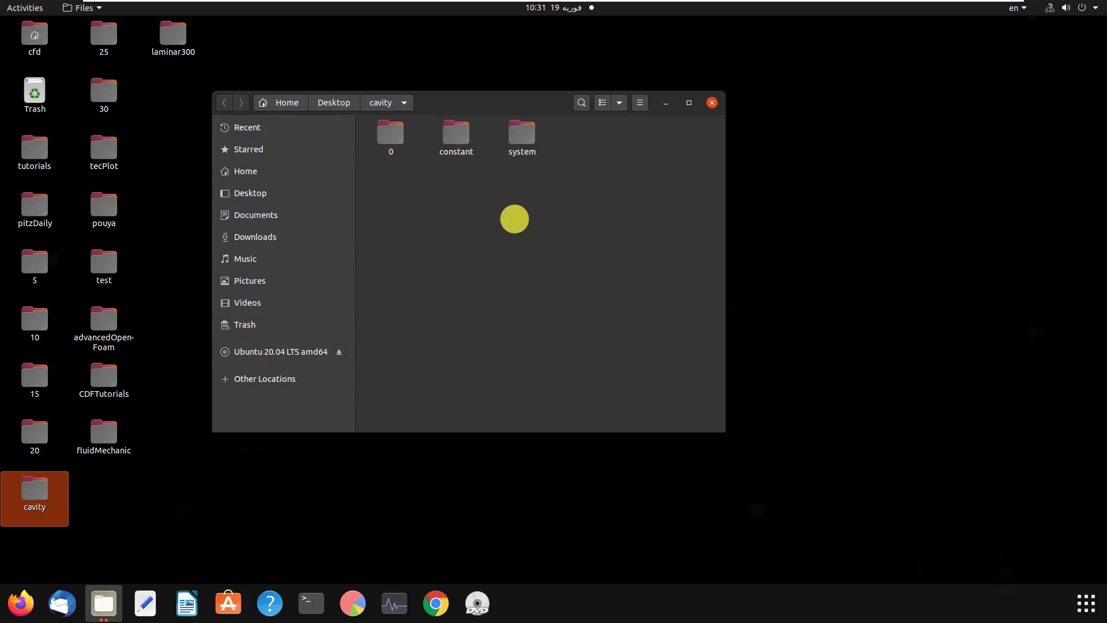
{"action": "left_click_drag", "start_coordinate": [519, 105], "coordinate": [570, 113]}
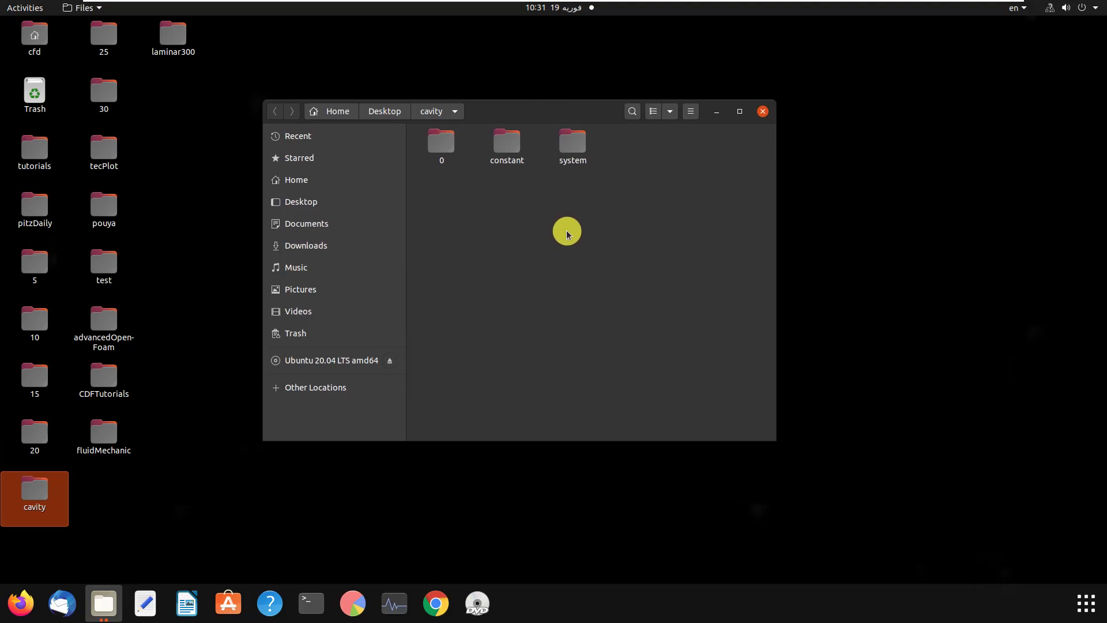
Step: Open a terminal in the cavity folder and mesh the case with blockMesh
{"action": "right_click", "coordinate": [499, 215]}
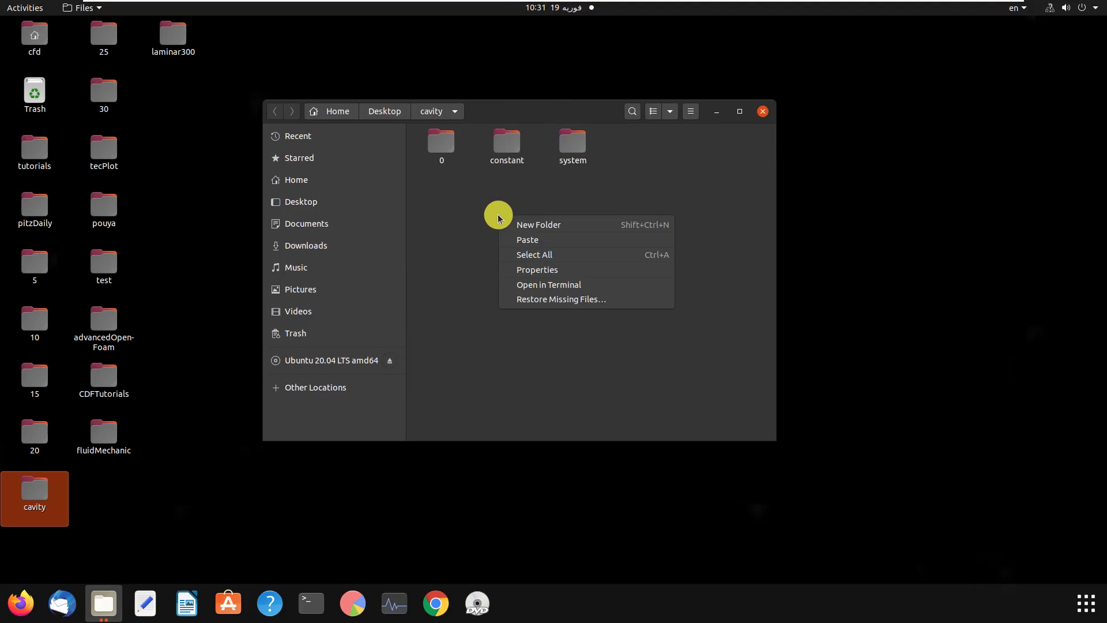
{"action": "left_click", "coordinate": [551, 285]}
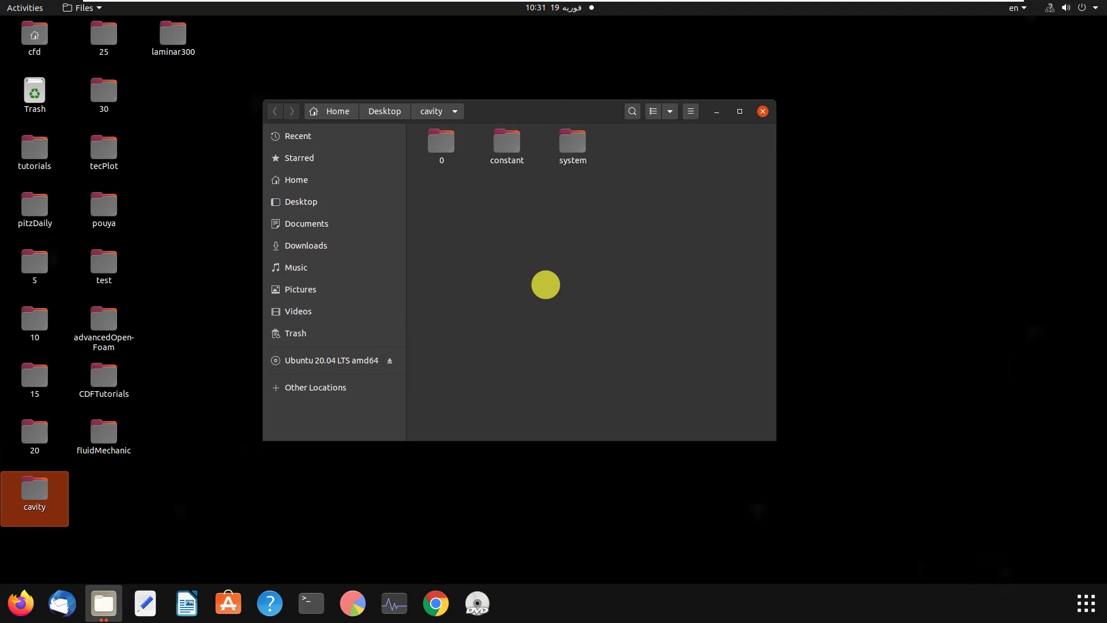
{"action": "type", "text": "block"}
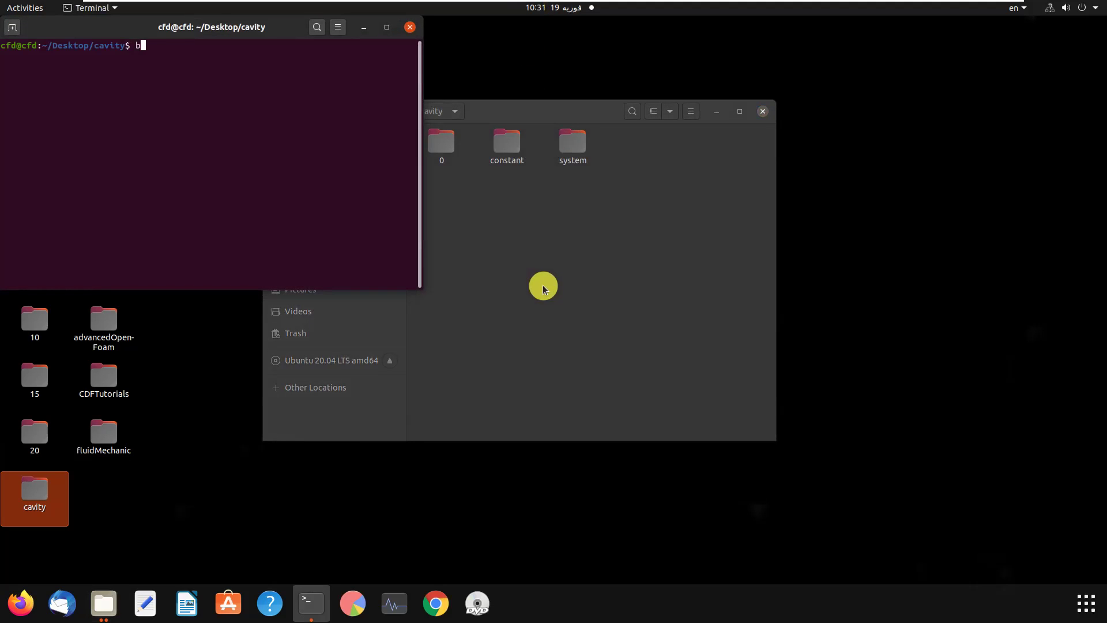
{"action": "type", "text": "Mesh"}
{"action": "key", "text": "Return"}
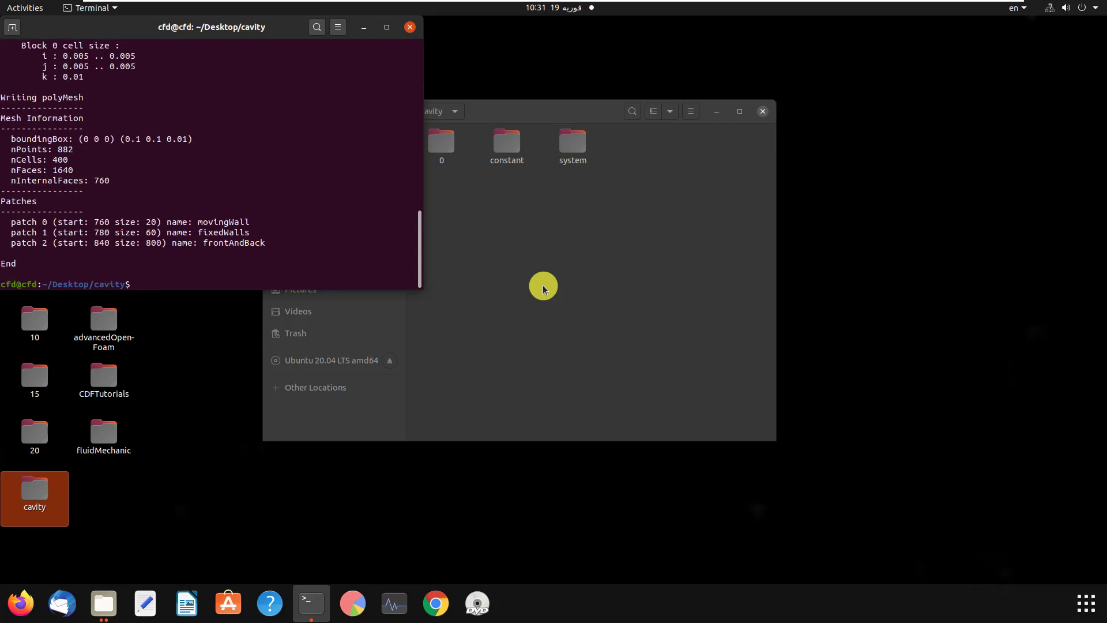
Step: Solve the case with icoFoam, then launch paraFoam on it
{"action": "type", "text": "icoFoam"}
{"action": "key", "text": "Return"}
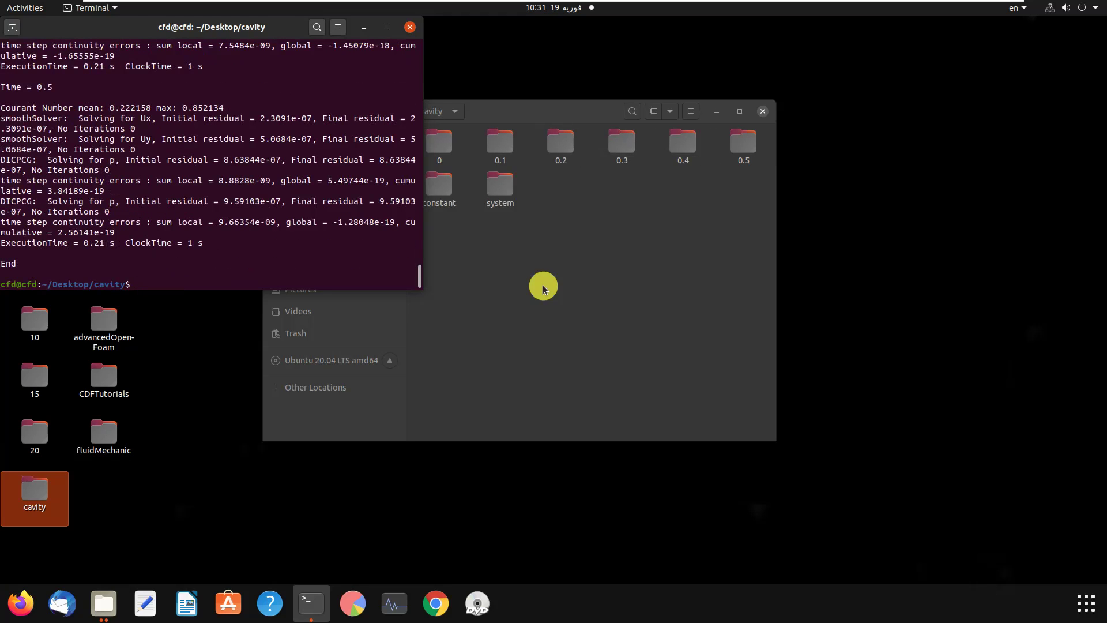
{"action": "type", "text": "paraFoam"}
{"action": "key", "text": "Return"}
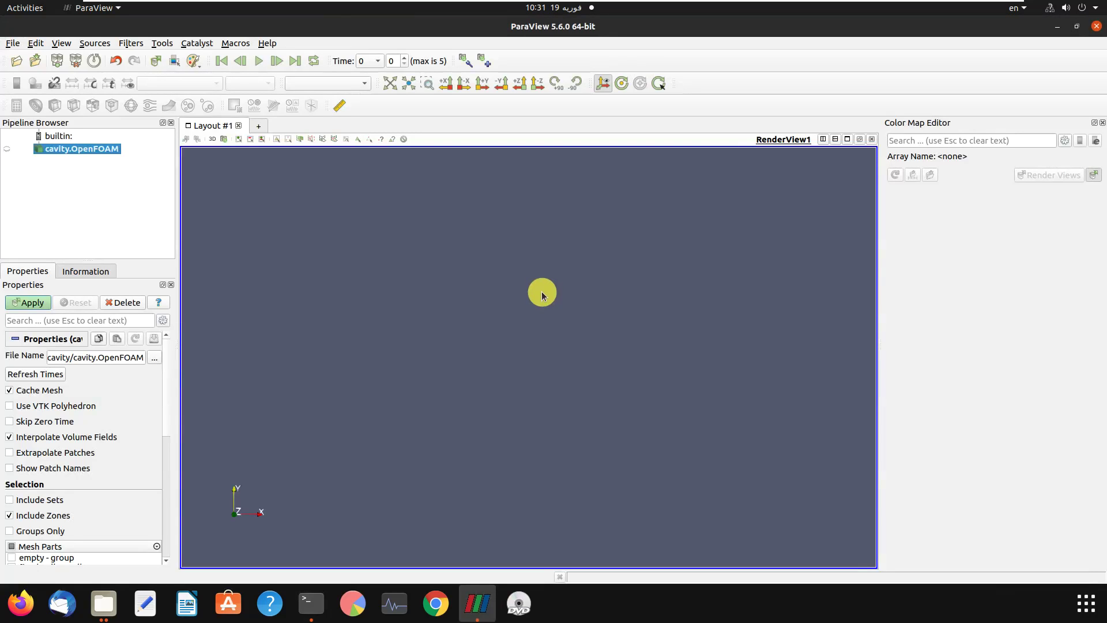
Step: Apply the cavity.OpenFOAM reader so the mesh renders as a Surface
{"action": "left_click", "coordinate": [23, 303]}
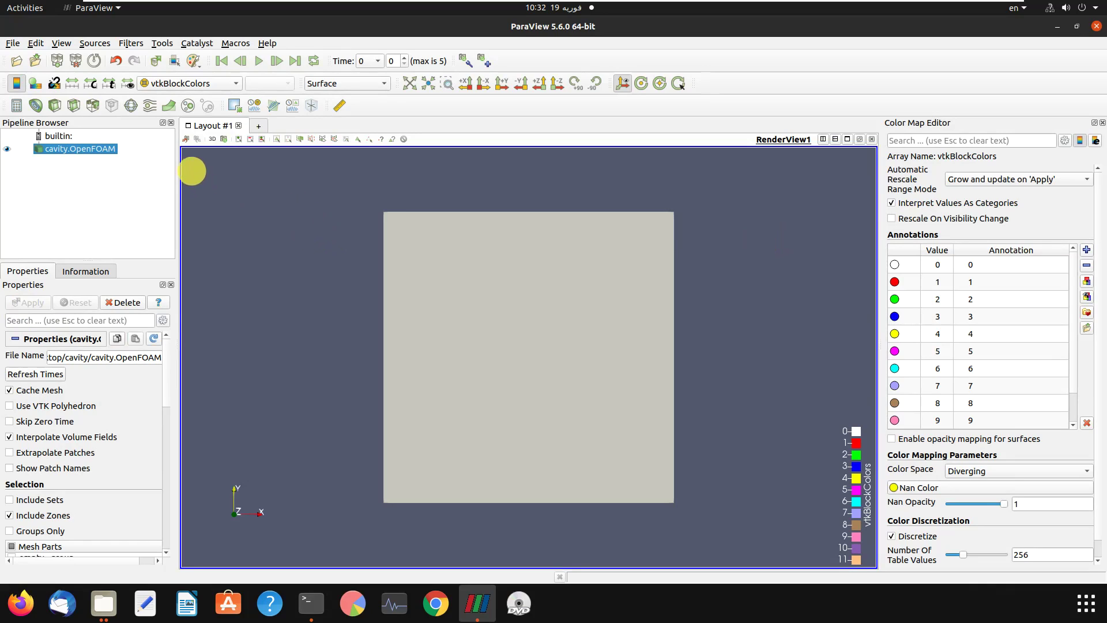
{"action": "left_click", "coordinate": [179, 84]}
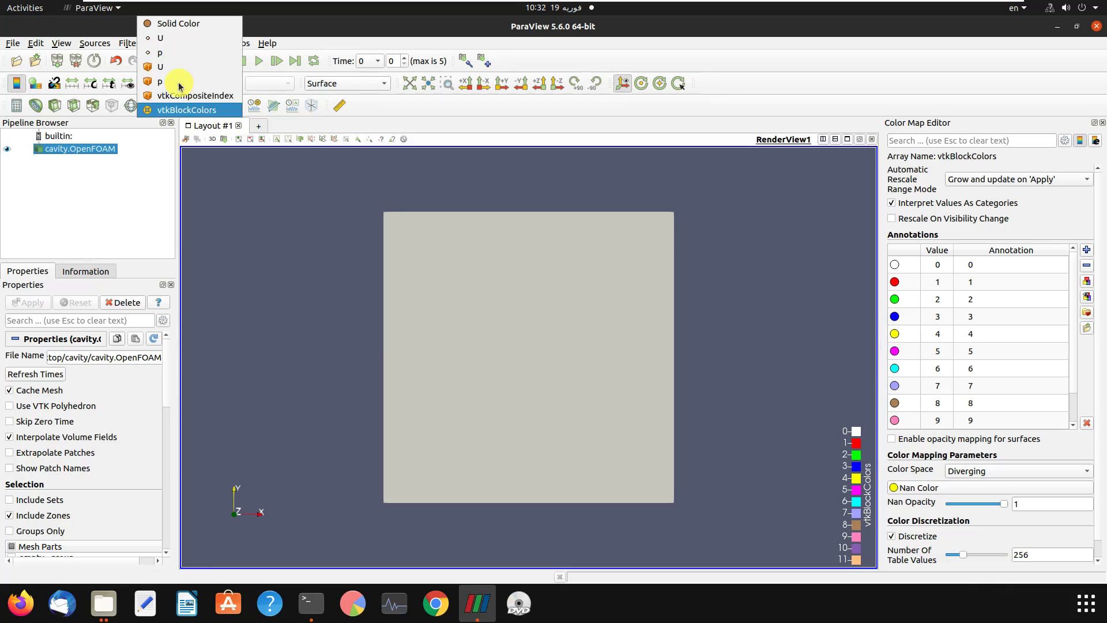
Step: Colour the cavity by U magnitude and rotate it into a perspective view
{"action": "left_click", "coordinate": [166, 39]}
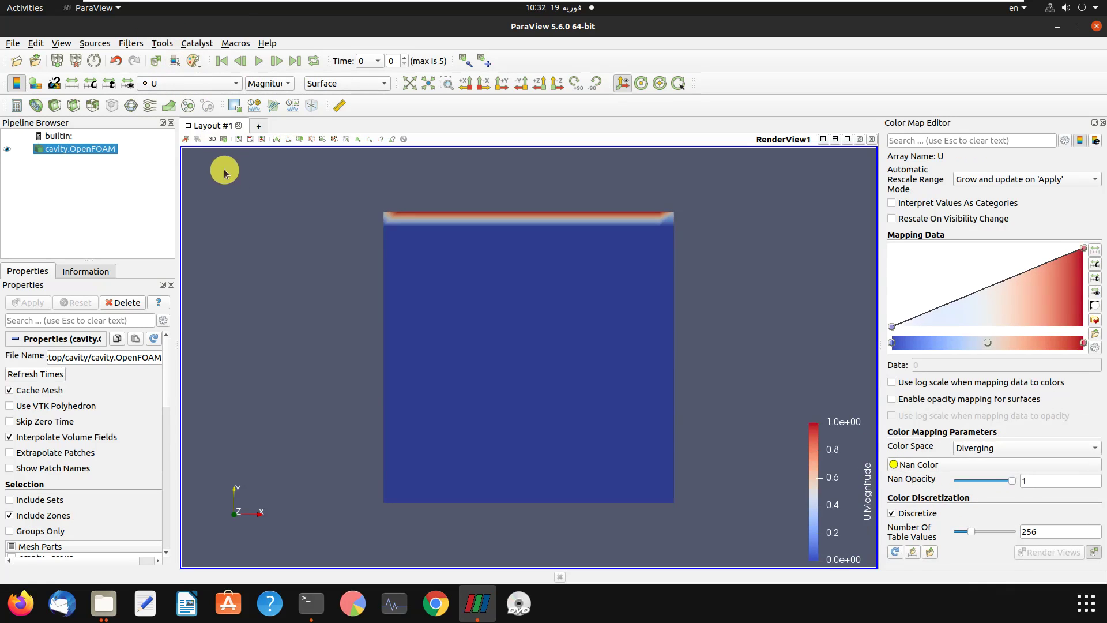
{"action": "left_click_drag", "start_coordinate": [225, 171], "coordinate": [232, 198]}
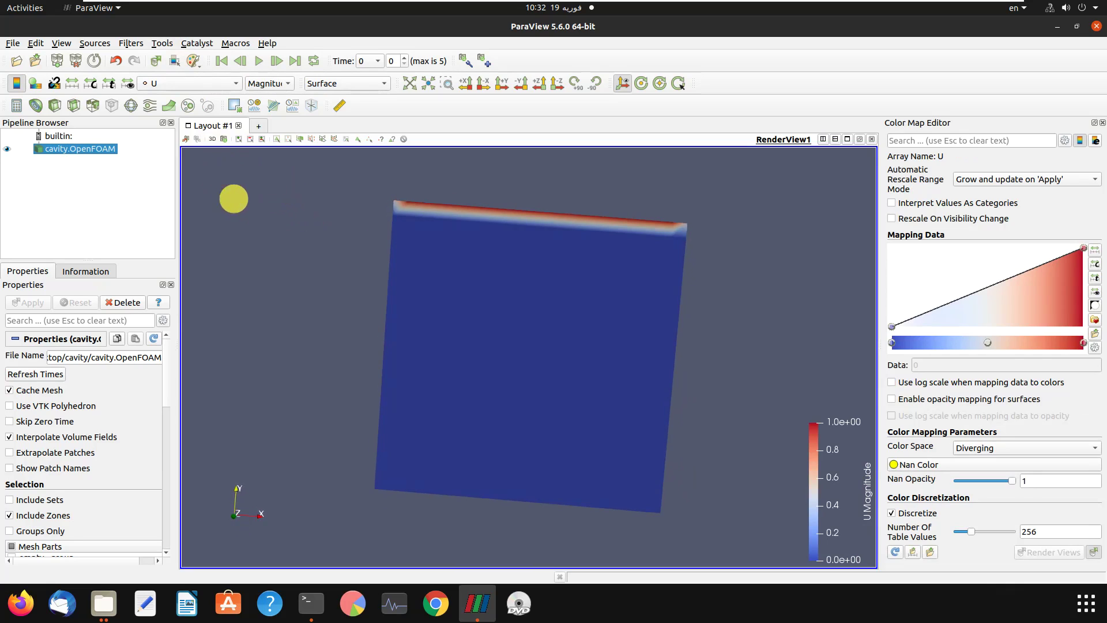
{"action": "left_click_drag", "start_coordinate": [334, 287], "coordinate": [379, 299]}
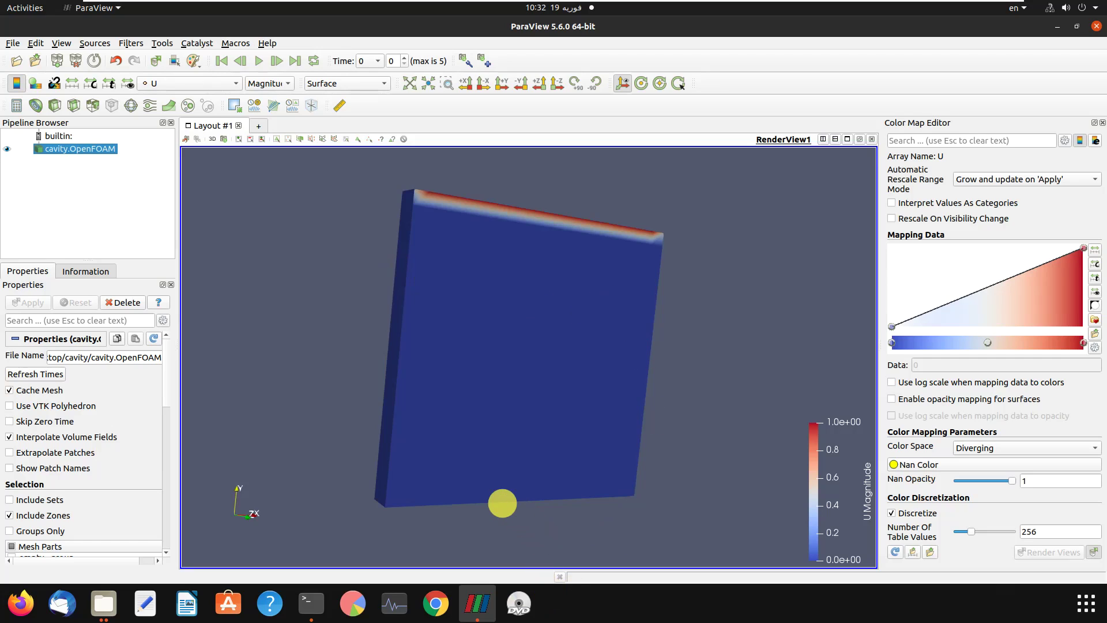
{"action": "mouse_move", "coordinate": [291, 258]}
{"action": "left_mouse_down"}
{"action": "mouse_move", "coordinate": [260, 286]}
{"action": "mouse_move", "coordinate": [310, 258]}
{"action": "left_mouse_up"}
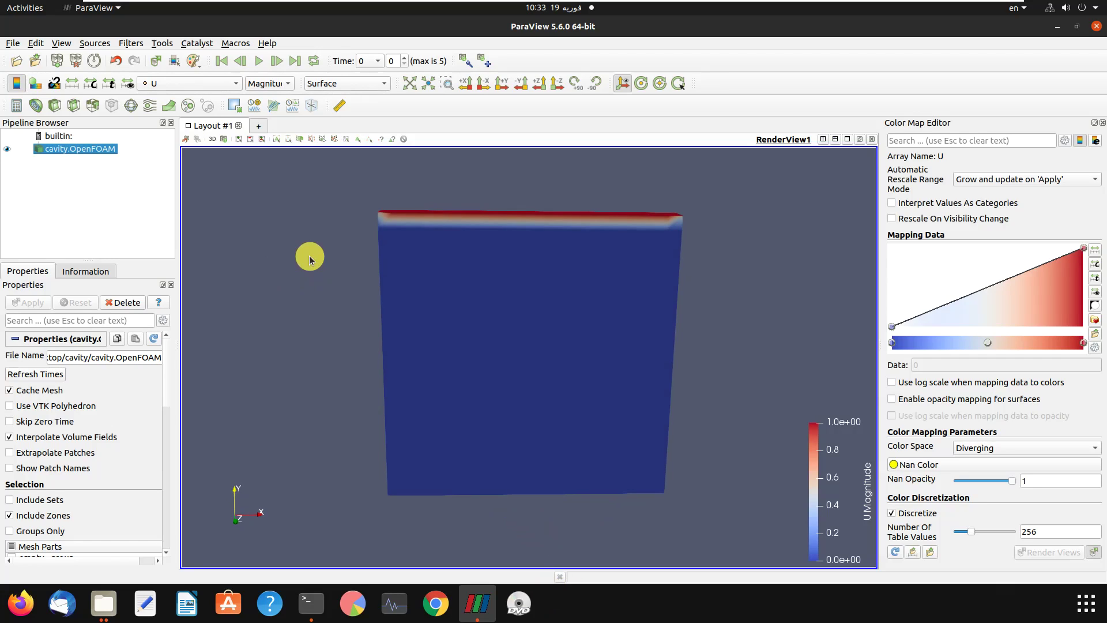
{"action": "left_click", "coordinate": [104, 603]}
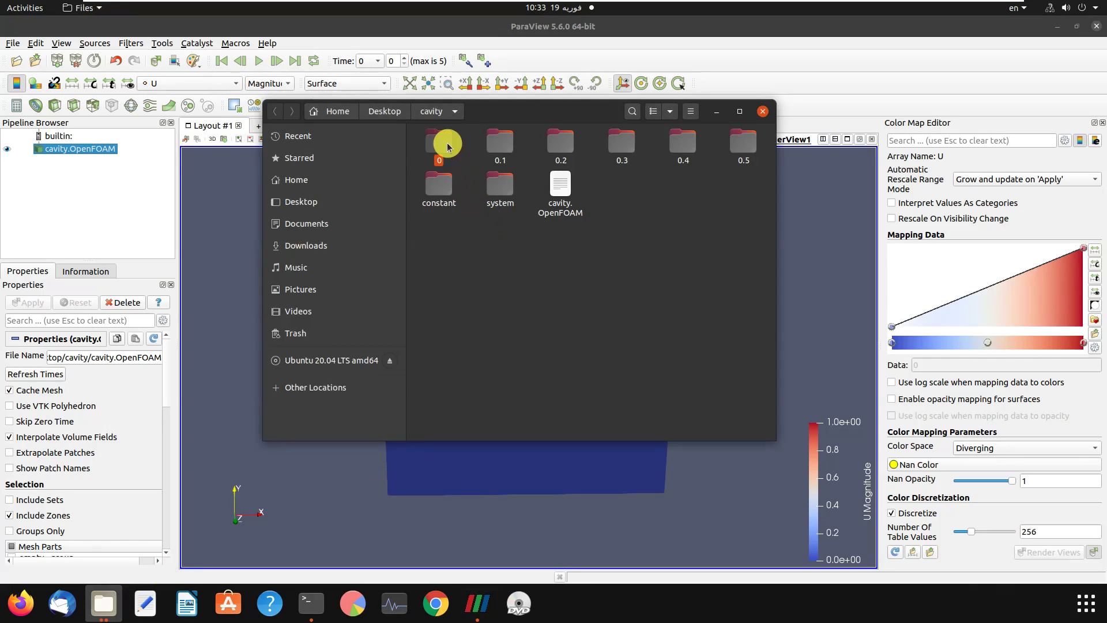
Step: Read 0/U in Text Editor, noting movingWall uniform (1 0 0), then close it
{"action": "double_click", "coordinate": [444, 141]}
{"action": "double_click", "coordinate": [517, 143]}
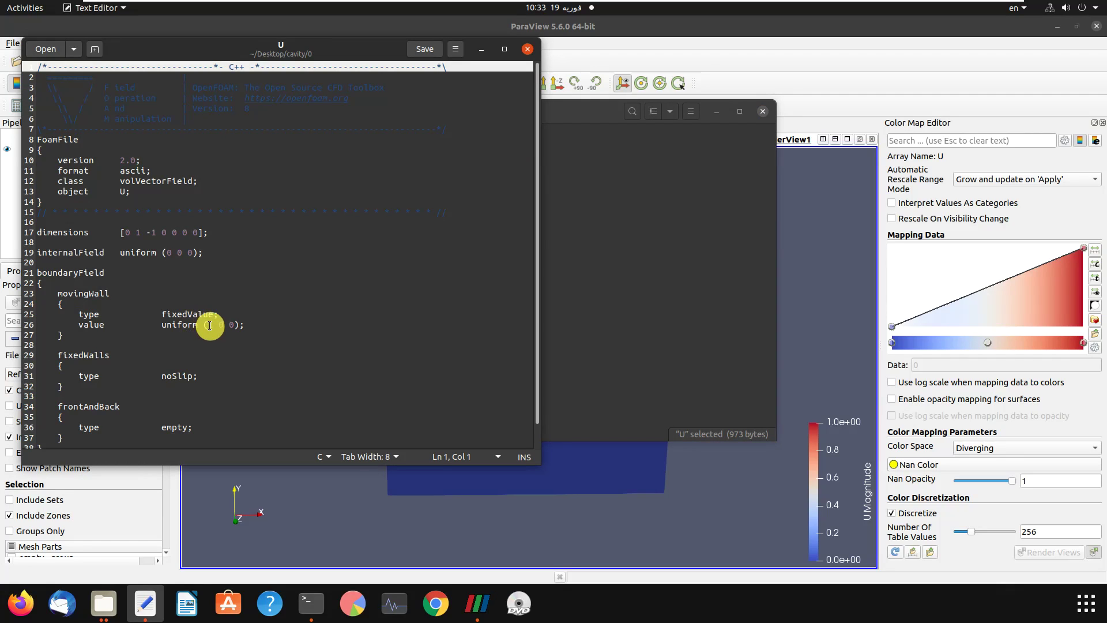
{"action": "scroll", "coordinate": [199, 343], "scroll_direction": "down", "scroll_amount": 1}
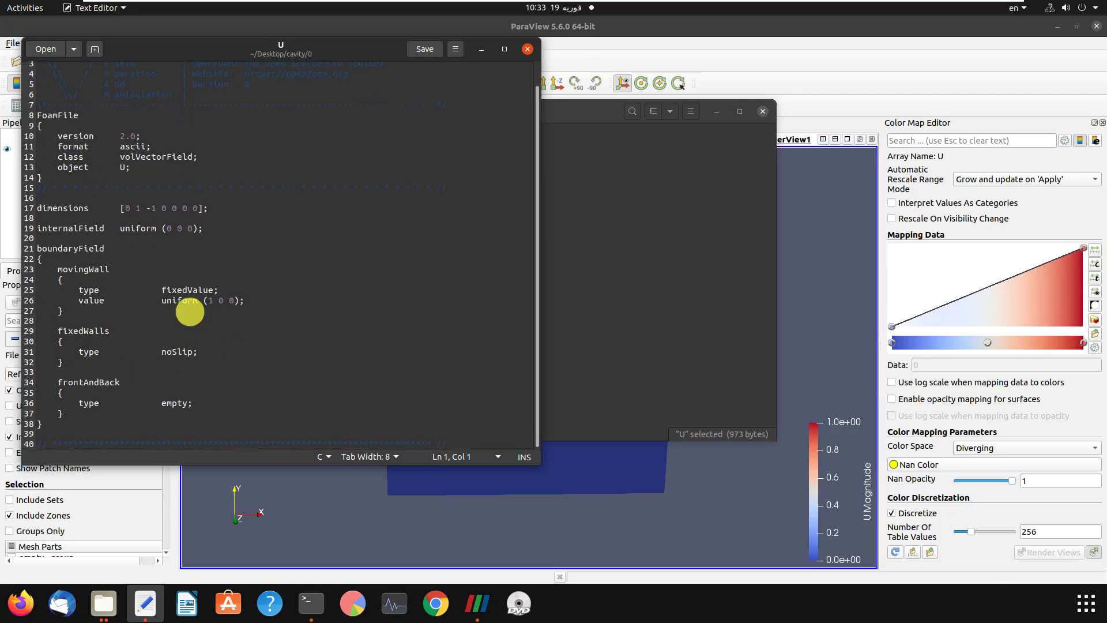
{"action": "left_click", "coordinate": [526, 50]}
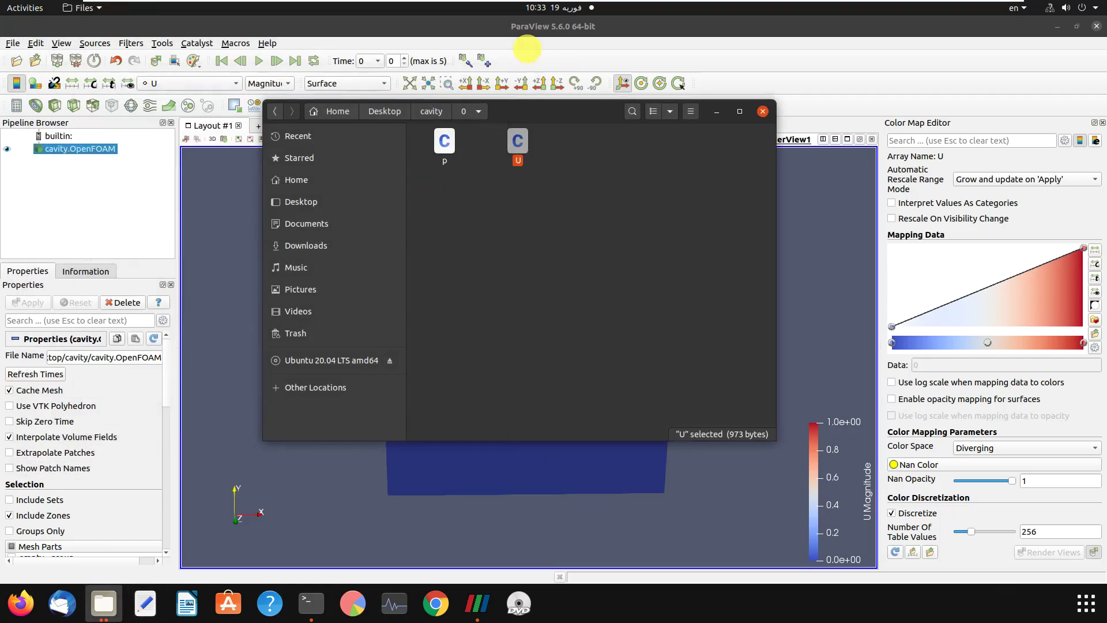
{"action": "left_click", "coordinate": [719, 113]}
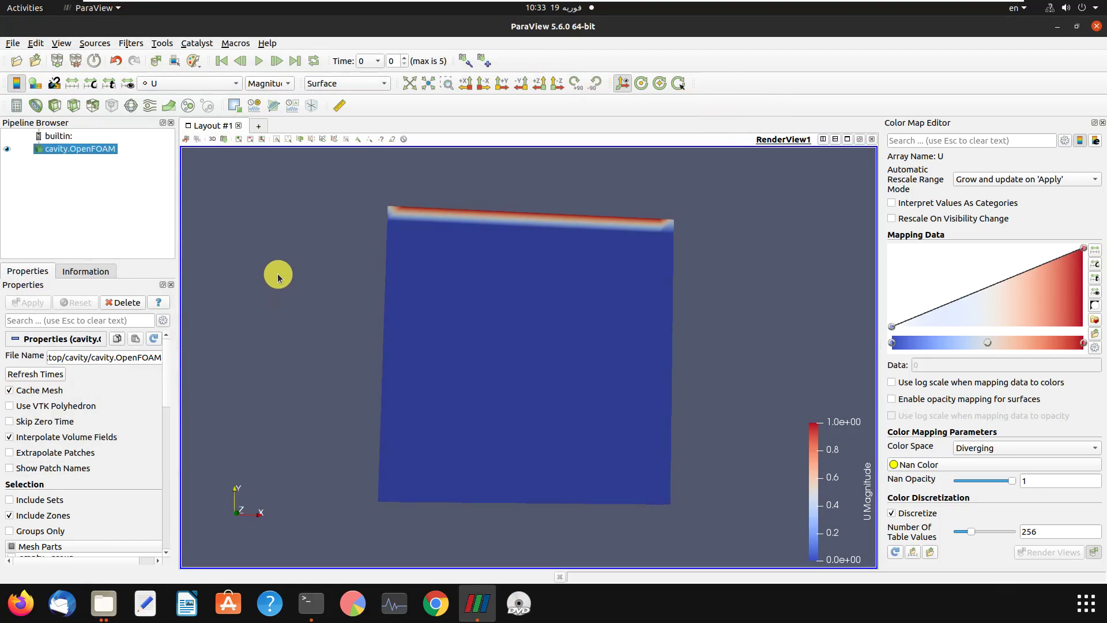
Step: Advance the cavity to the final time 0.5 and adjust its orientation
{"action": "left_click_drag", "start_coordinate": [271, 280], "coordinate": [258, 288]}
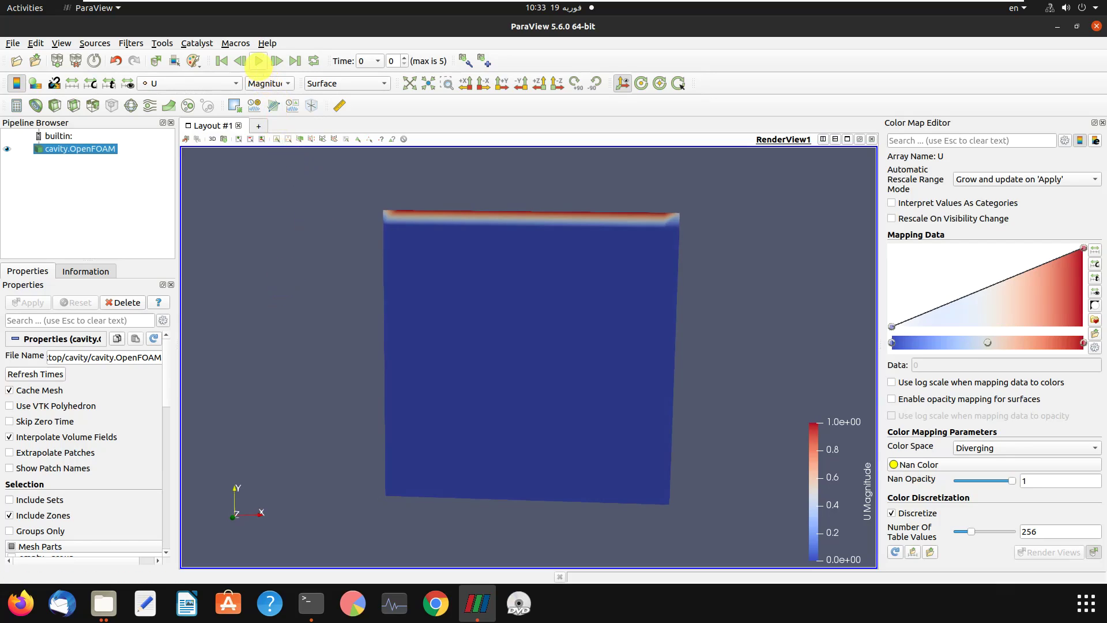
{"action": "left_click", "coordinate": [258, 61]}
{"action": "left_click_drag", "start_coordinate": [303, 297], "coordinate": [301, 312]}
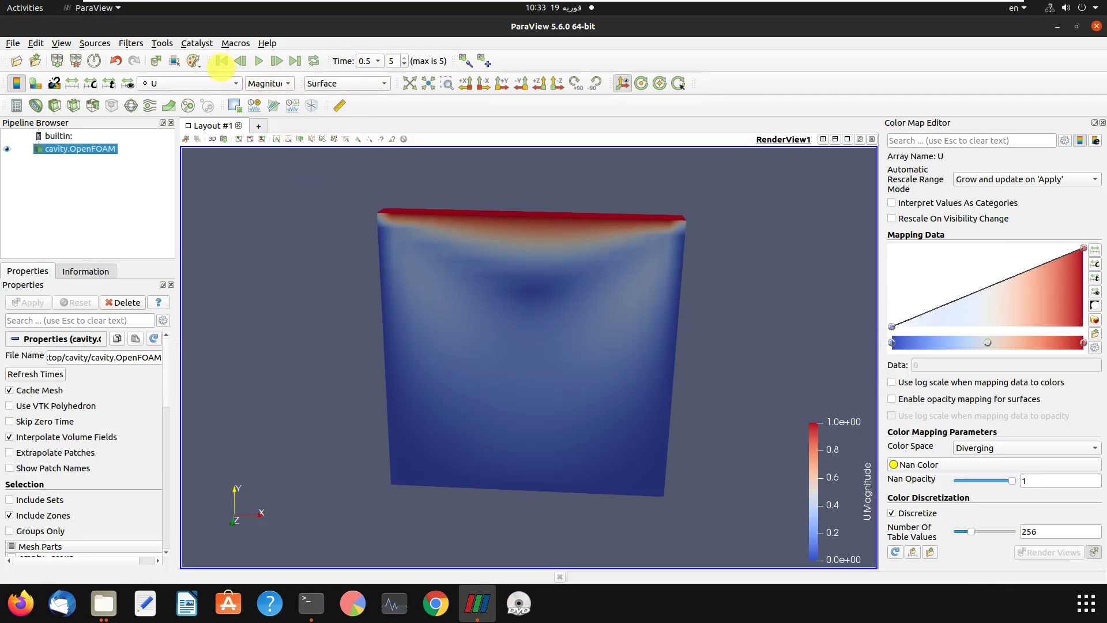
Step: Step from the first to the last timestep and rotate the cavity in 3D
{"action": "left_click", "coordinate": [221, 61]}
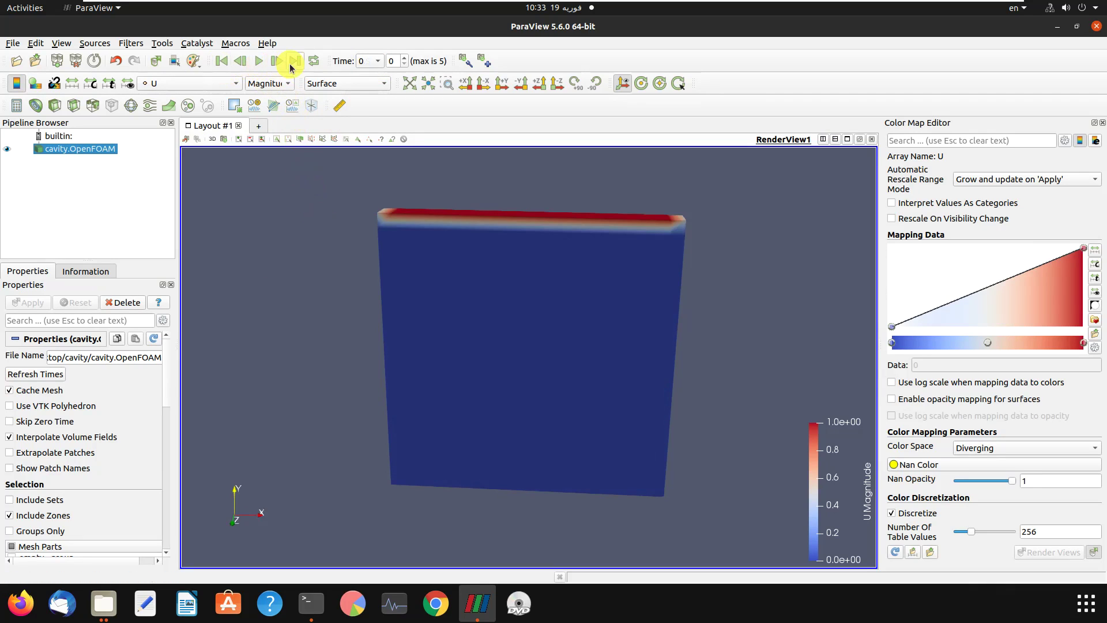
{"action": "left_click", "coordinate": [278, 61]}
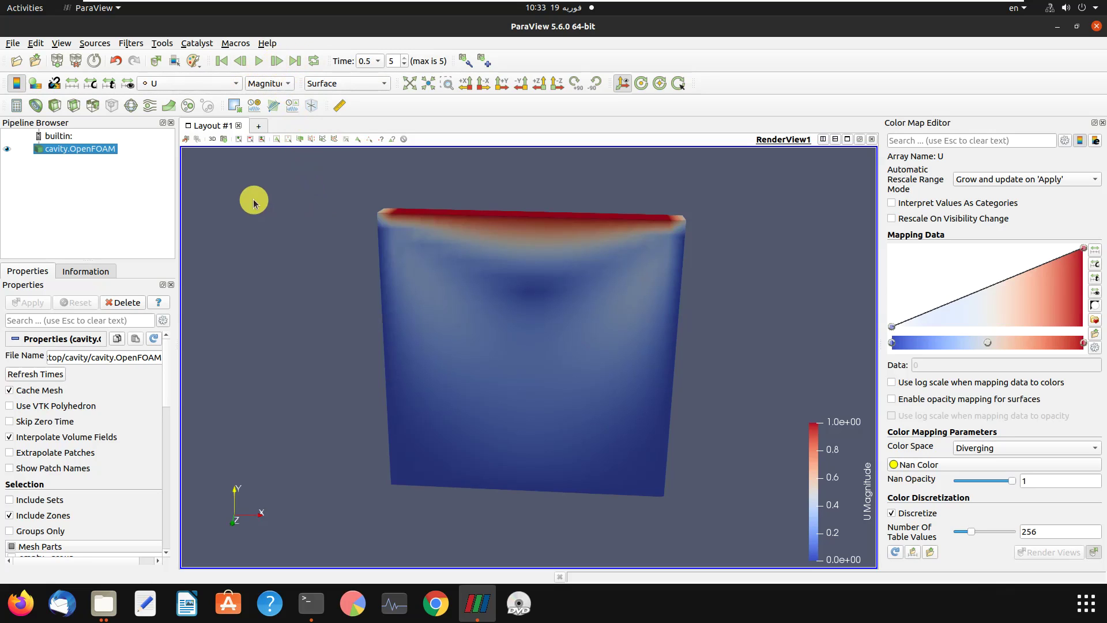
{"action": "left_click_drag", "start_coordinate": [252, 198], "coordinate": [250, 240]}
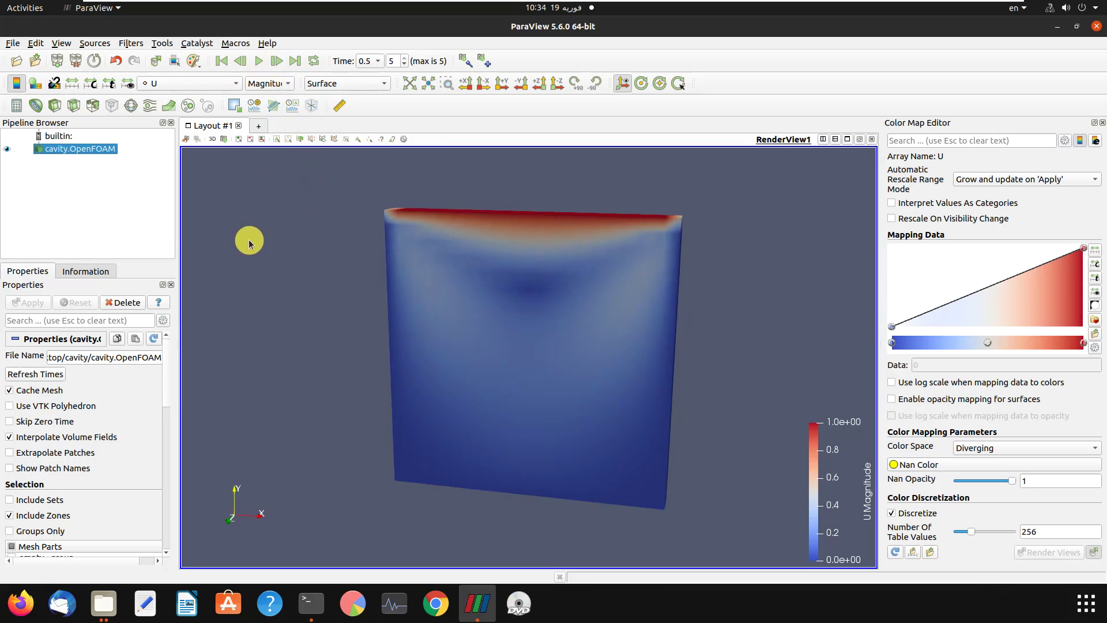
{"action": "mouse_move", "coordinate": [774, 279]}
{"action": "left_mouse_down"}
{"action": "mouse_move", "coordinate": [747, 275]}
{"action": "mouse_move", "coordinate": [790, 267]}
{"action": "mouse_move", "coordinate": [795, 282]}
{"action": "left_mouse_up"}
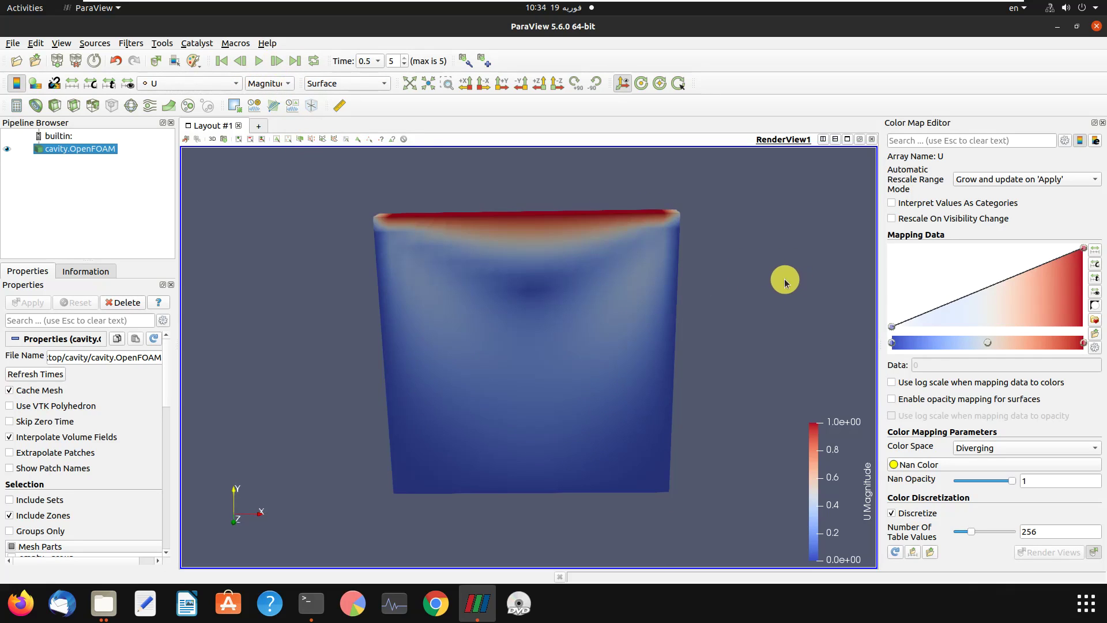
{"action": "left_click_drag", "start_coordinate": [299, 301], "coordinate": [321, 292]}
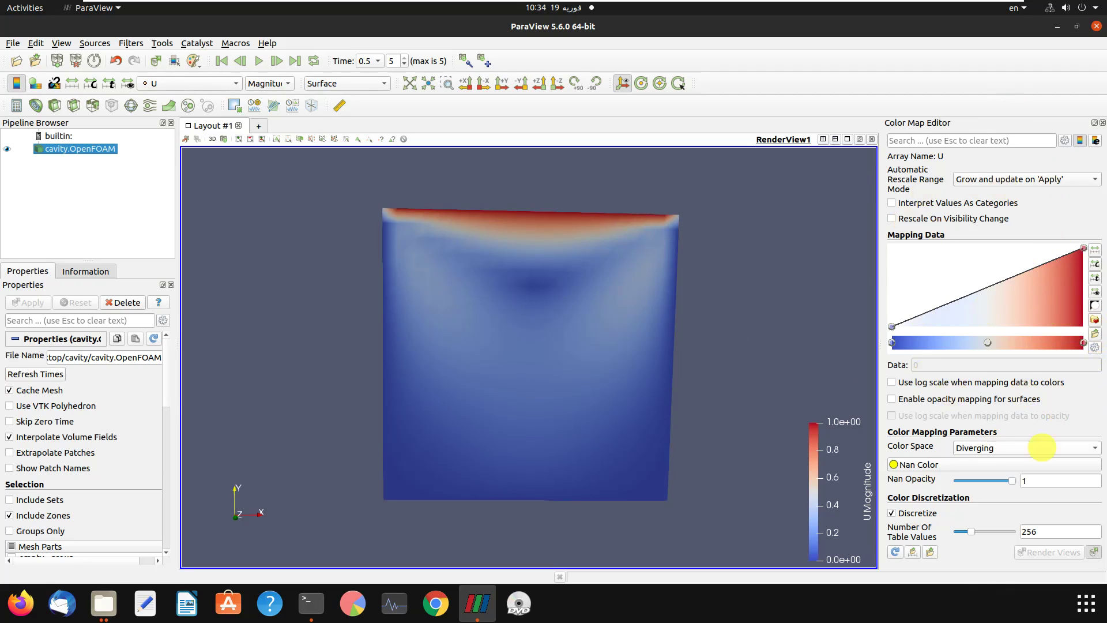
Step: Reopen the Color Map Editor and bring up its colour map presets
{"action": "left_click", "coordinate": [1102, 123]}
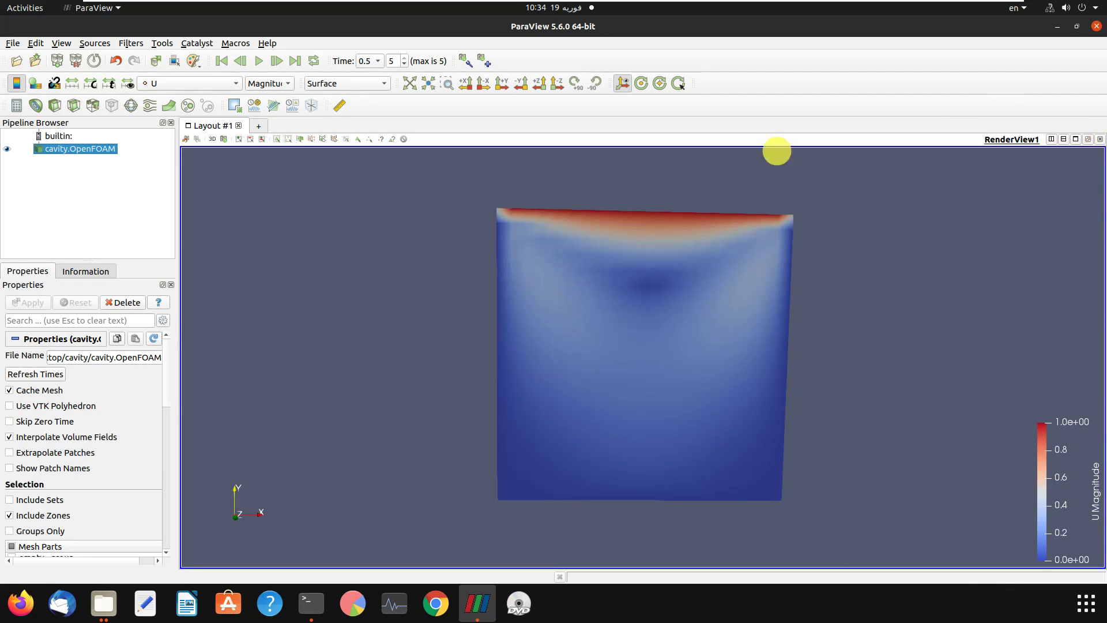
{"action": "left_click", "coordinate": [35, 85]}
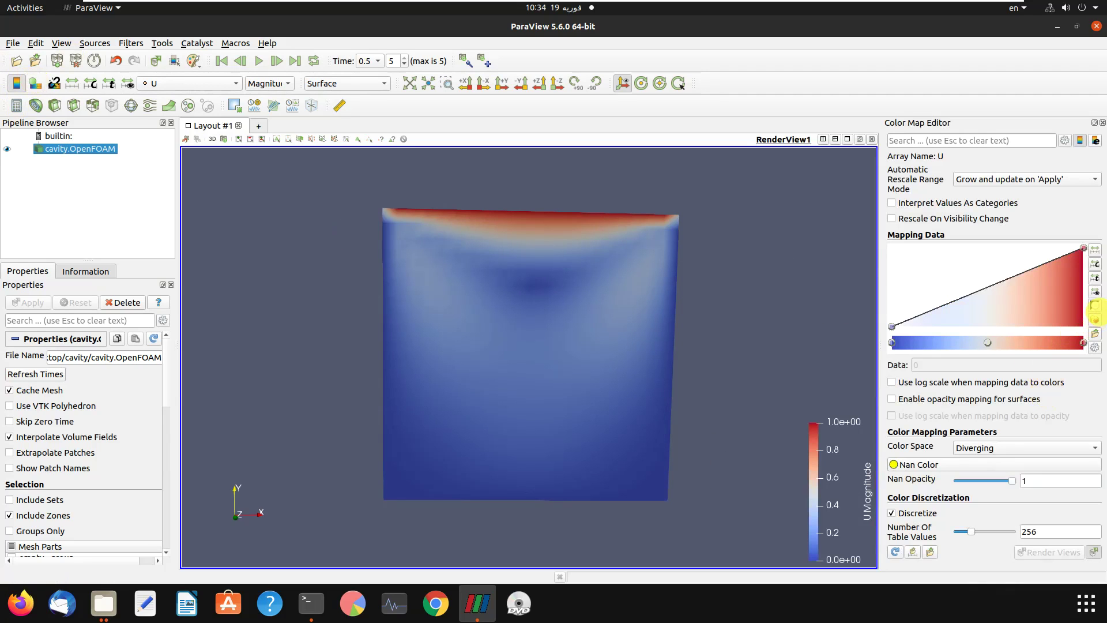
{"action": "left_click", "coordinate": [1095, 321]}
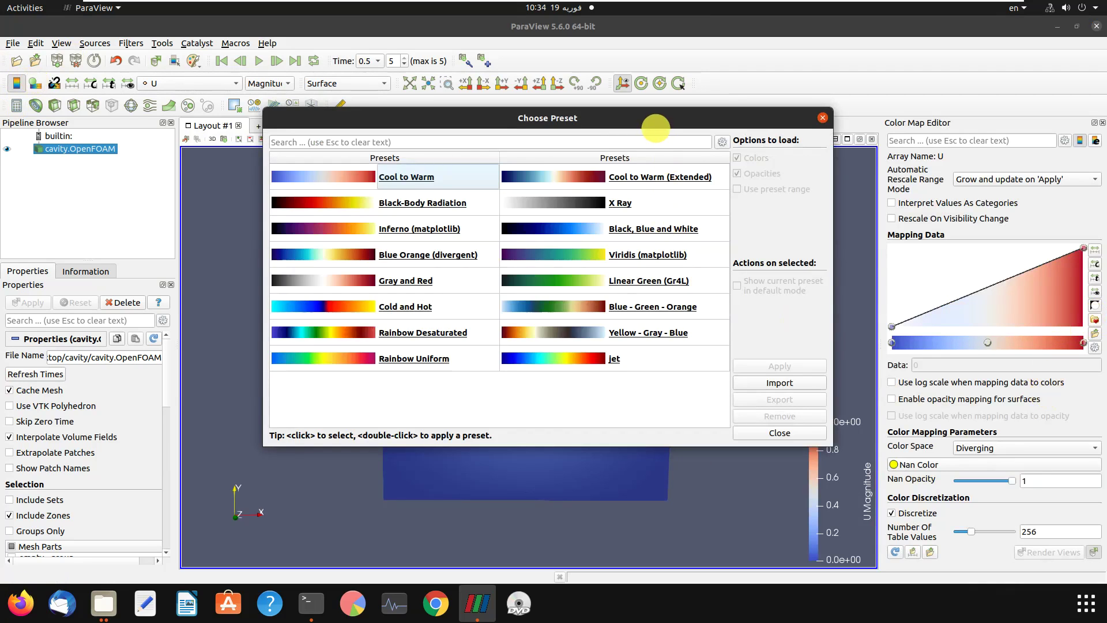
Step: Apply the jet colour map preset to the velocity magnitude colouring
{"action": "left_click_drag", "start_coordinate": [654, 121], "coordinate": [655, 118]}
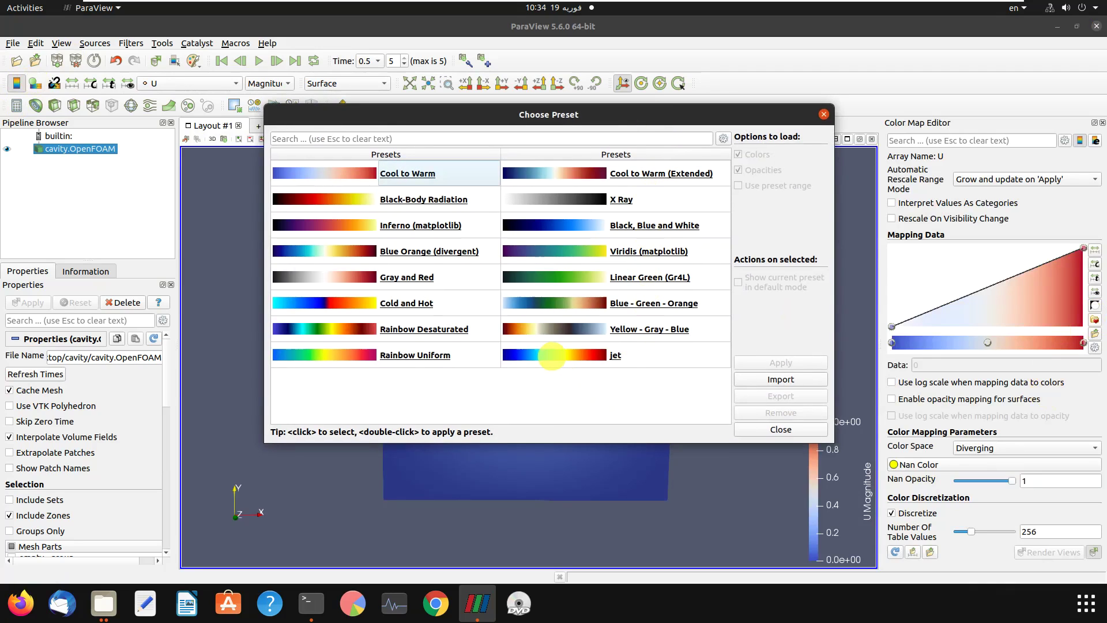
{"action": "left_click", "coordinate": [551, 355]}
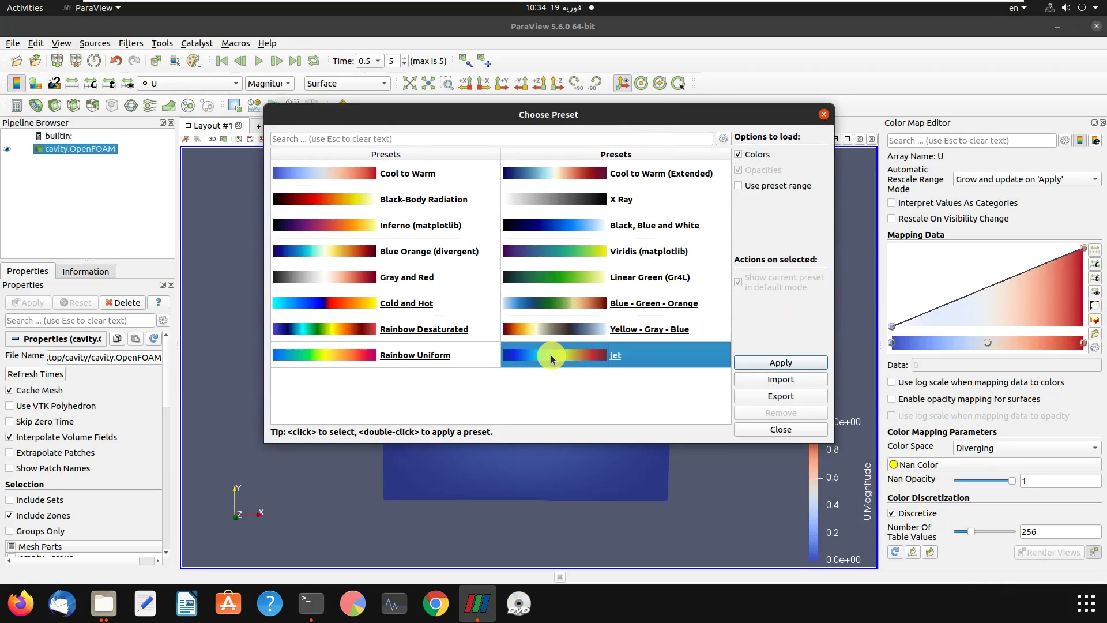
{"action": "left_click", "coordinate": [762, 362]}
{"action": "left_click", "coordinate": [784, 430]}
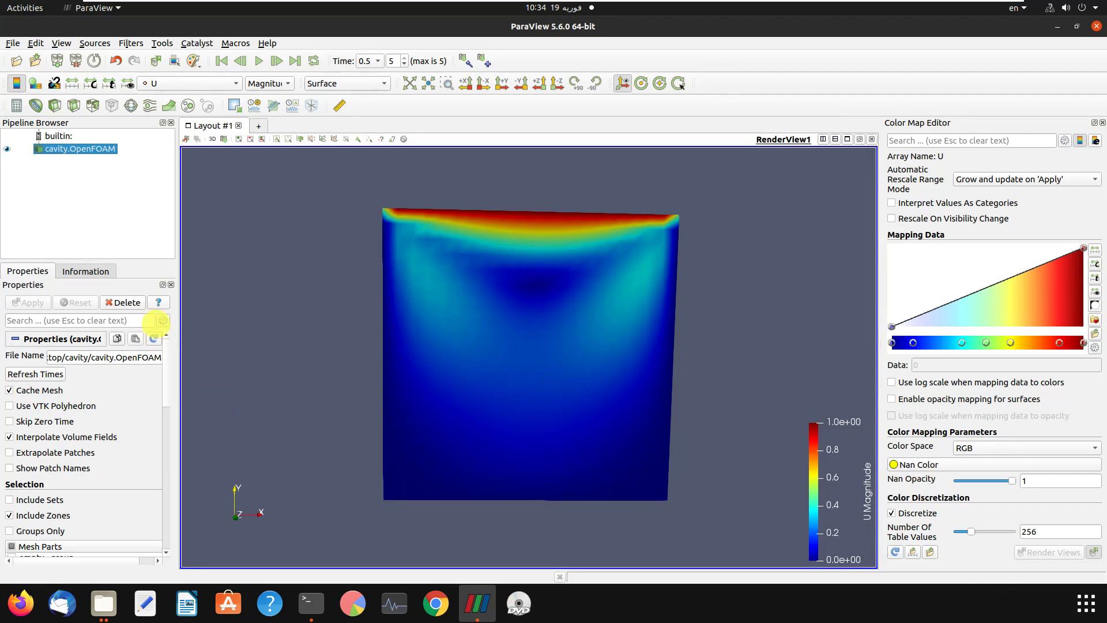
{"action": "mouse_move", "coordinate": [277, 279]}
{"action": "left_mouse_down"}
{"action": "mouse_move", "coordinate": [252, 309]}
{"action": "mouse_move", "coordinate": [257, 275]}
{"action": "left_mouse_up"}
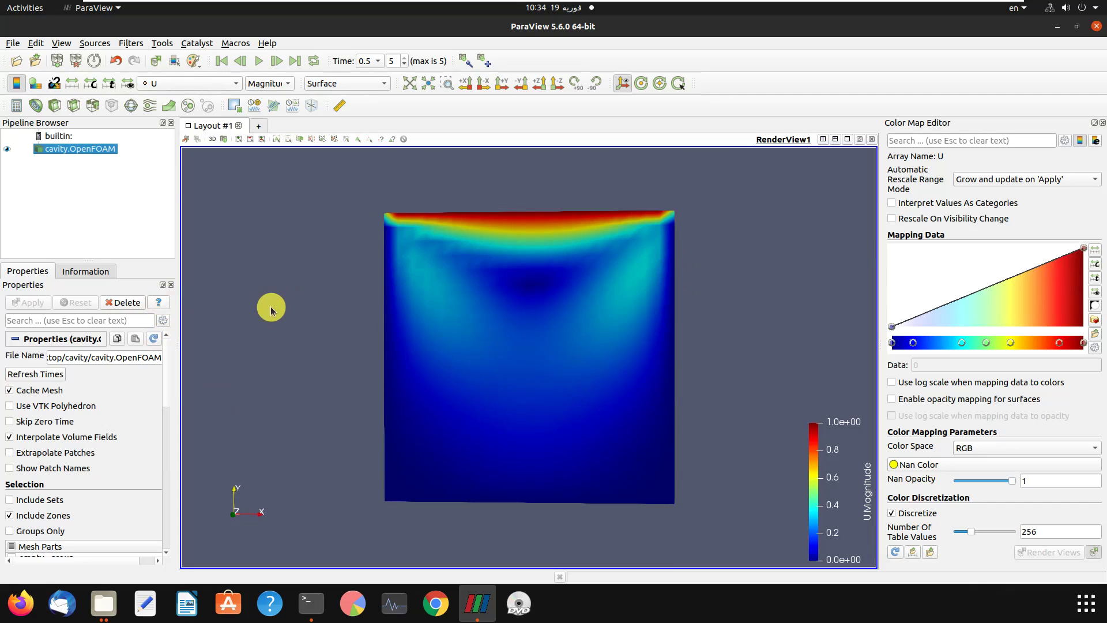
Step: Add and apply a Stream Tracer on the cavity to draw velocity U streamlines
{"action": "left_click", "coordinate": [149, 107]}
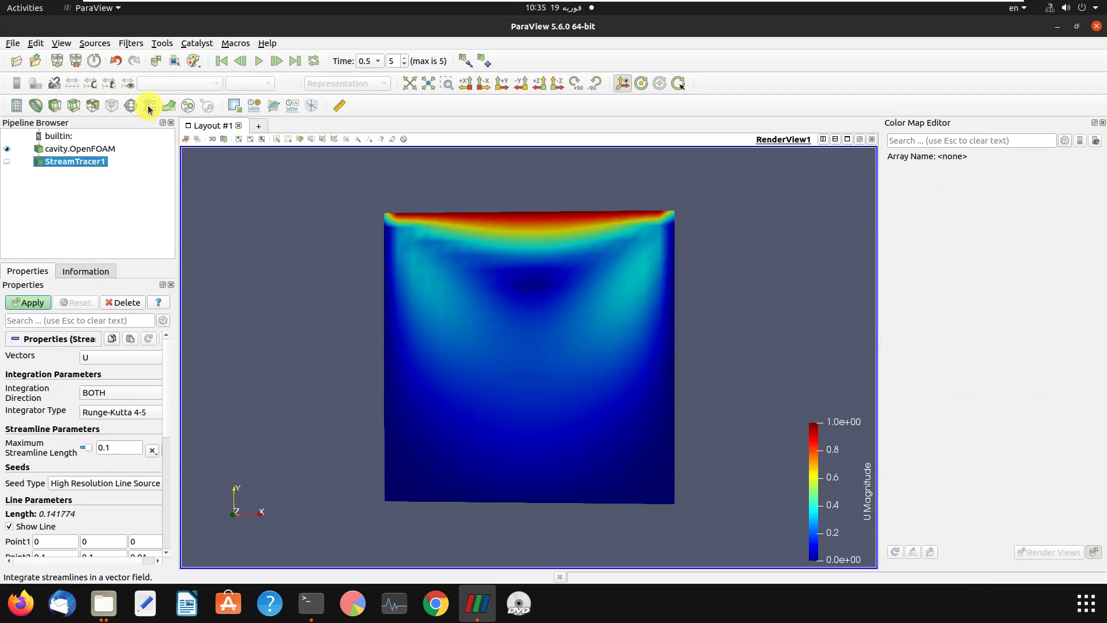
{"action": "left_click", "coordinate": [24, 307]}
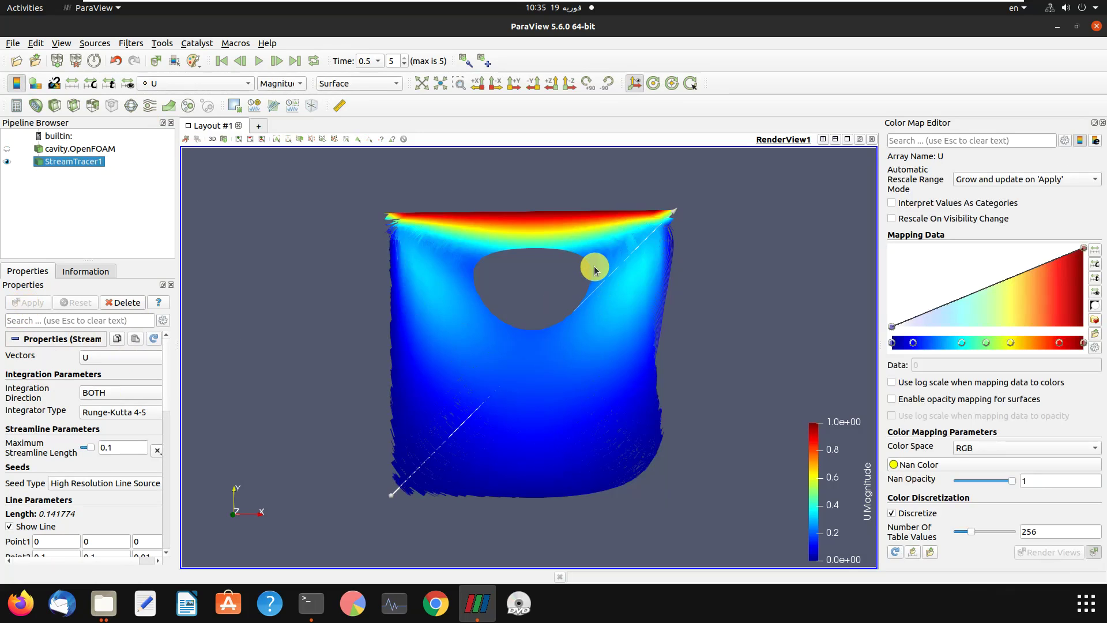
{"action": "scroll", "coordinate": [600, 265], "scroll_direction": "up", "scroll_amount": 5}
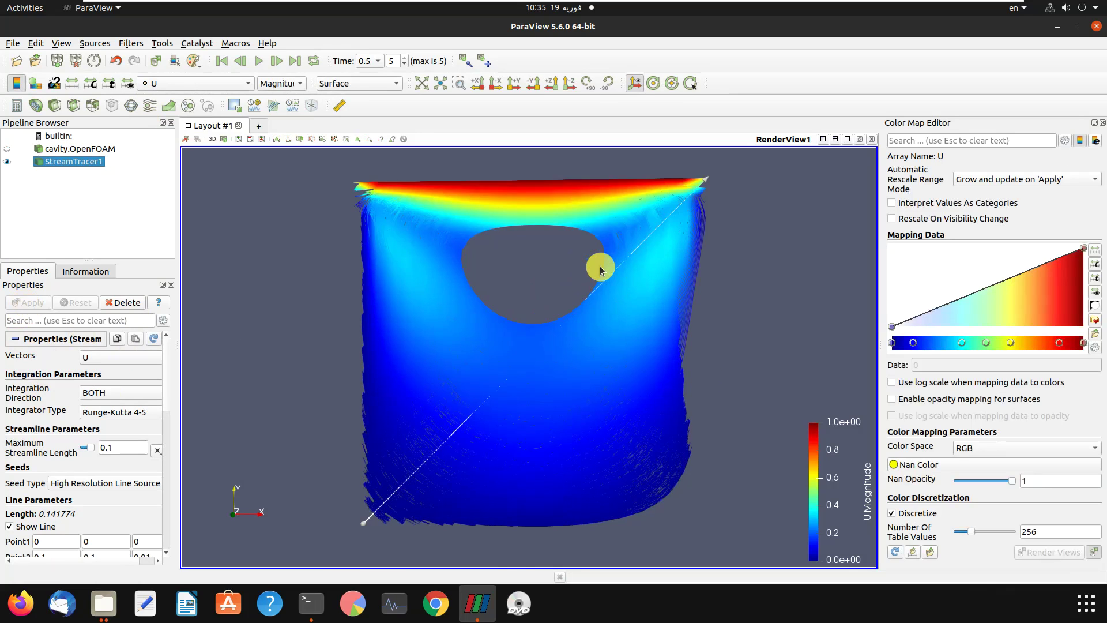
{"action": "scroll", "coordinate": [632, 190], "scroll_direction": "up", "scroll_amount": 3}
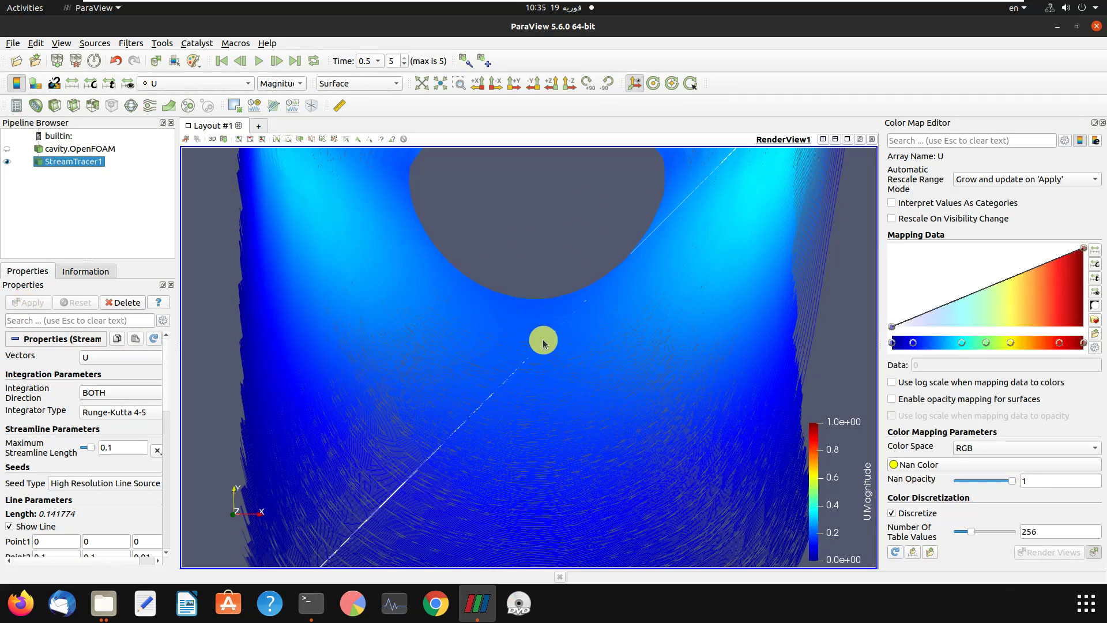
{"action": "scroll", "coordinate": [543, 342], "scroll_direction": "up", "scroll_amount": 5}
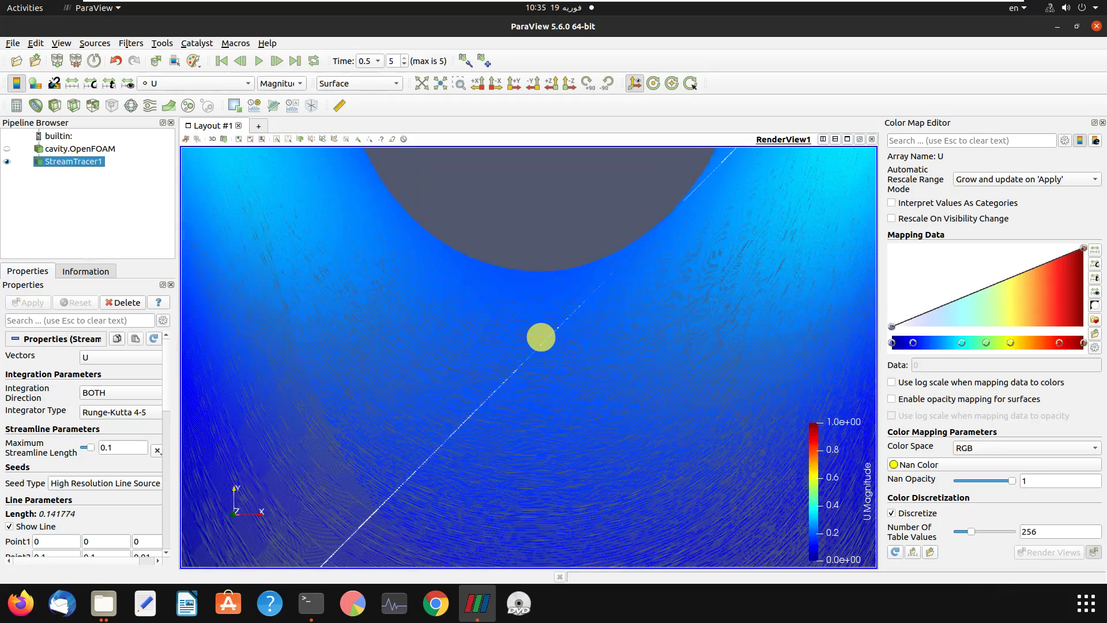
{"action": "scroll", "coordinate": [539, 339], "scroll_direction": "down", "scroll_amount": 10}
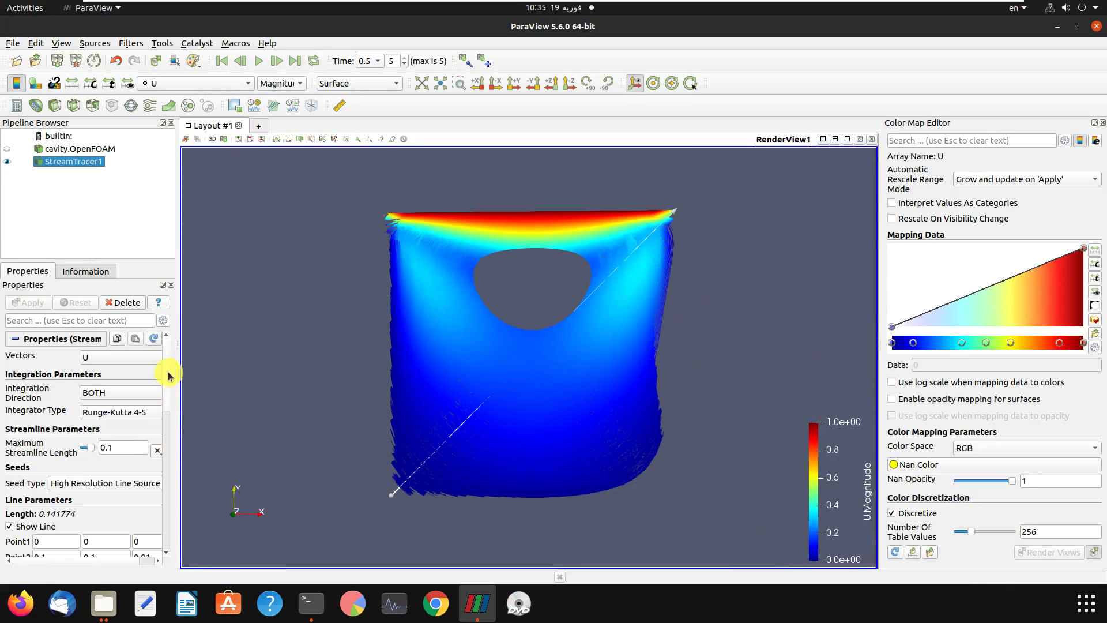
{"action": "scroll", "coordinate": [168, 375], "scroll_direction": "down", "scroll_amount": 1}
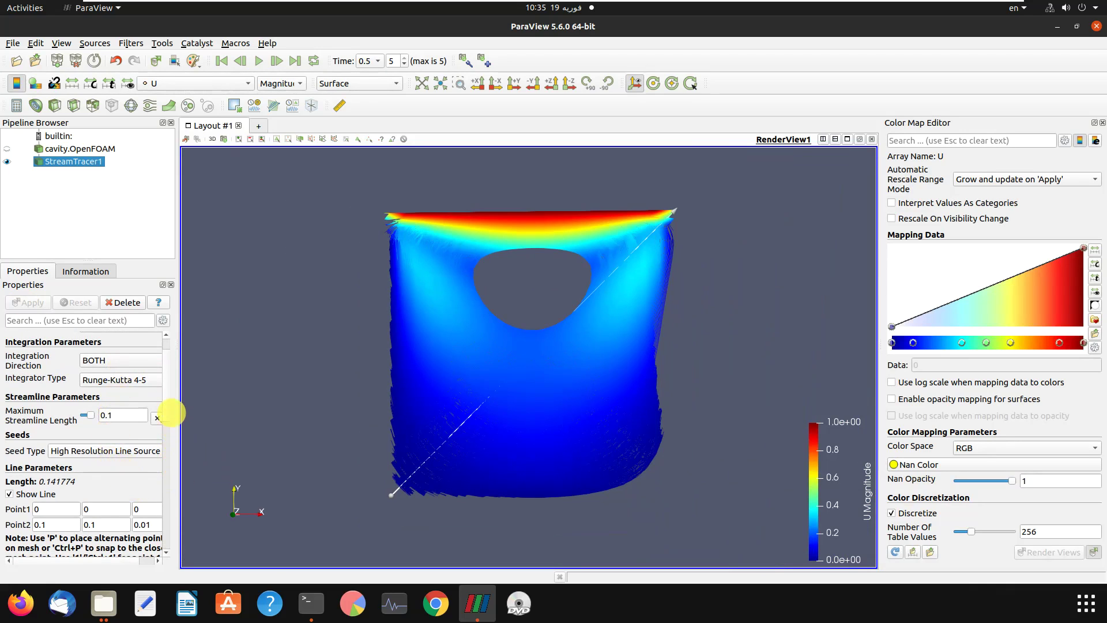
Step: Move the 1000-point seed line's start to the cavity's bottom-left corner, recompute, and toggle the line's visibility
{"action": "scroll", "coordinate": [167, 415], "scroll_direction": "down", "scroll_amount": 3}
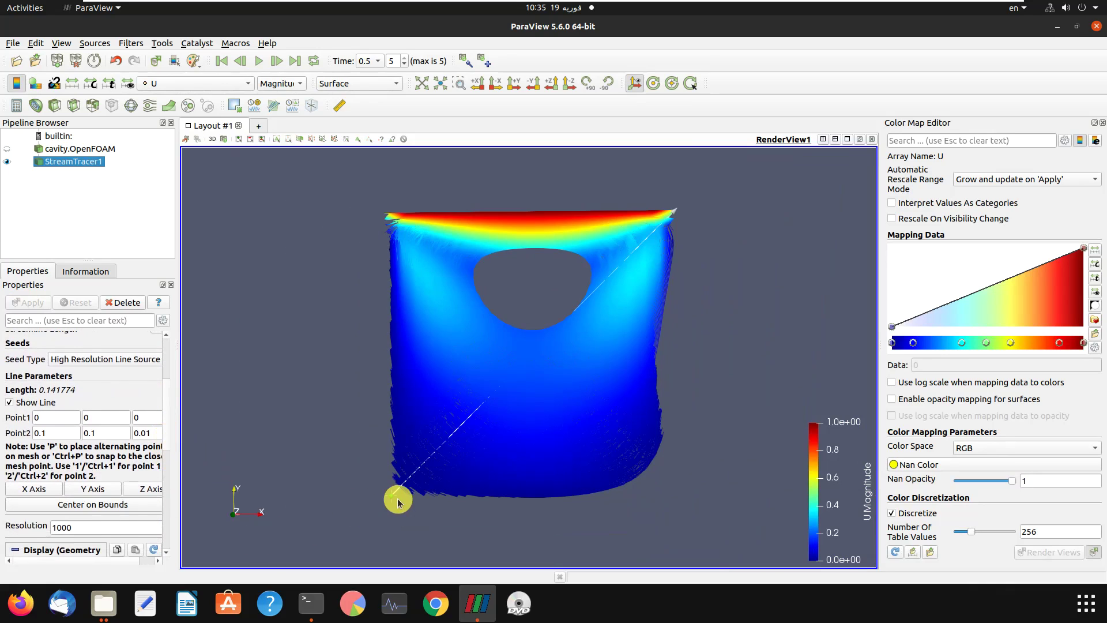
{"action": "left_click_drag", "start_coordinate": [393, 498], "coordinate": [369, 445]}
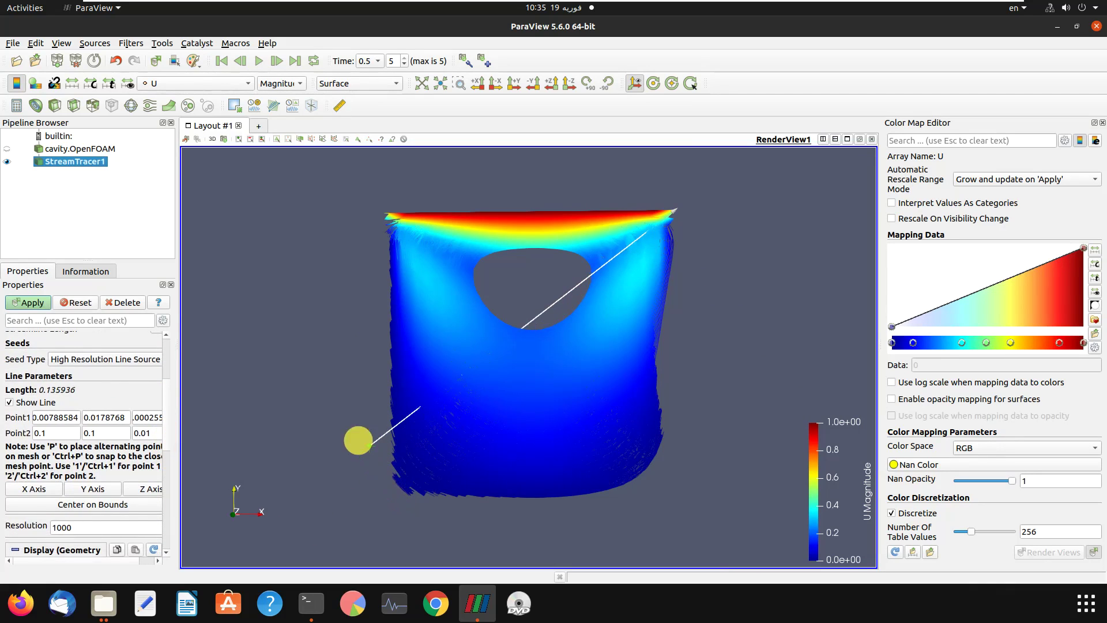
{"action": "left_click", "coordinate": [40, 309]}
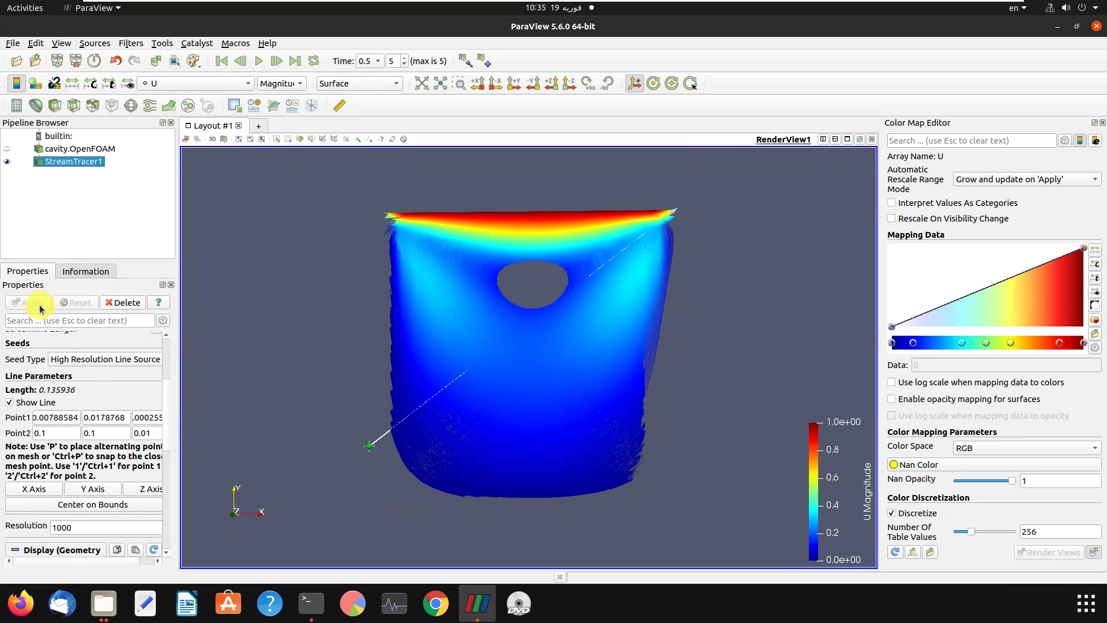
{"action": "left_click", "coordinate": [375, 479]}
{"action": "left_click_drag", "start_coordinate": [370, 444], "coordinate": [386, 483]}
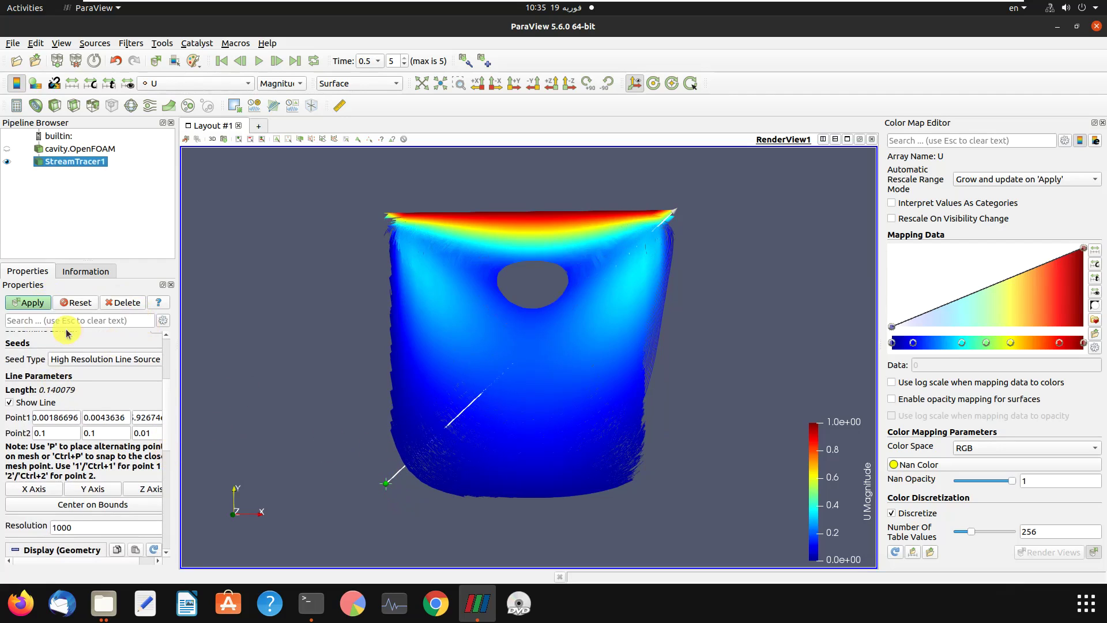
{"action": "left_click", "coordinate": [36, 306]}
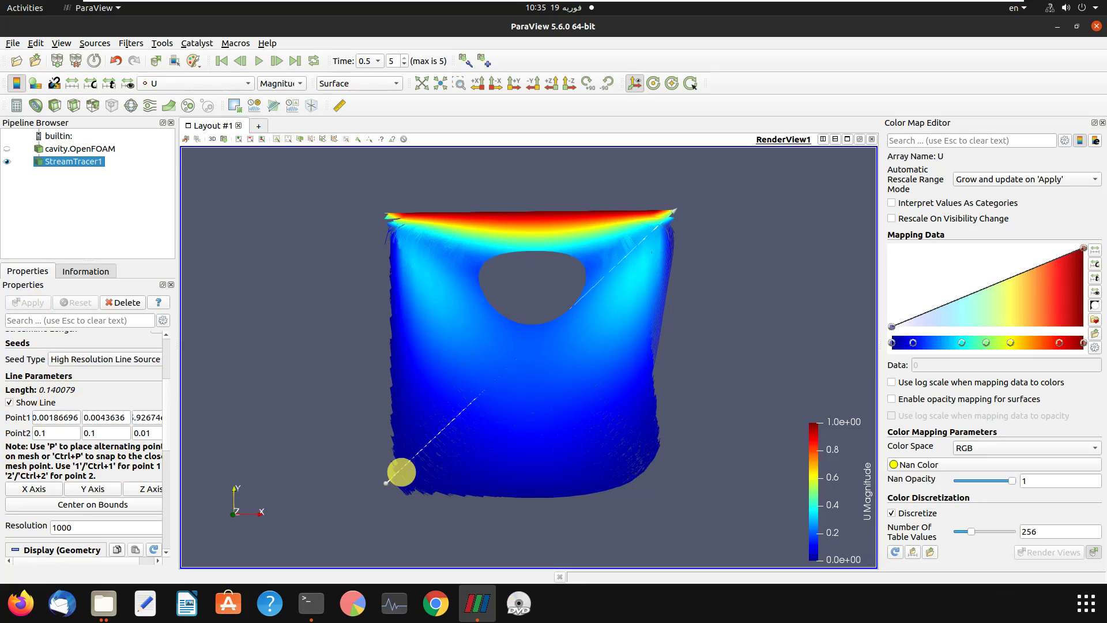
{"action": "left_click", "coordinate": [10, 403]}
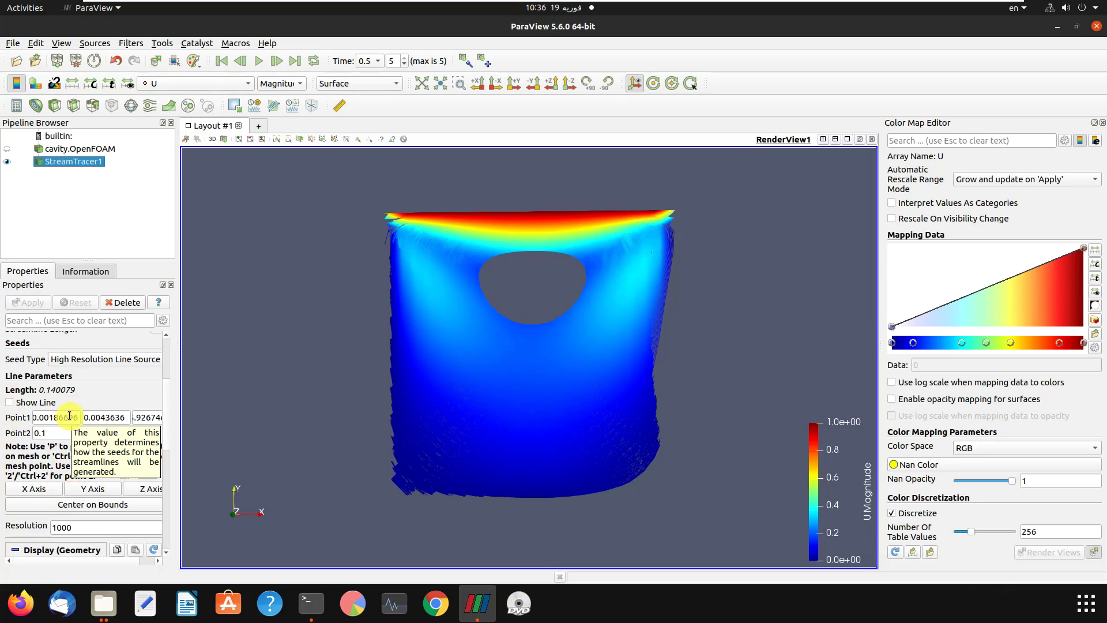
{"action": "left_click", "coordinate": [9, 402]}
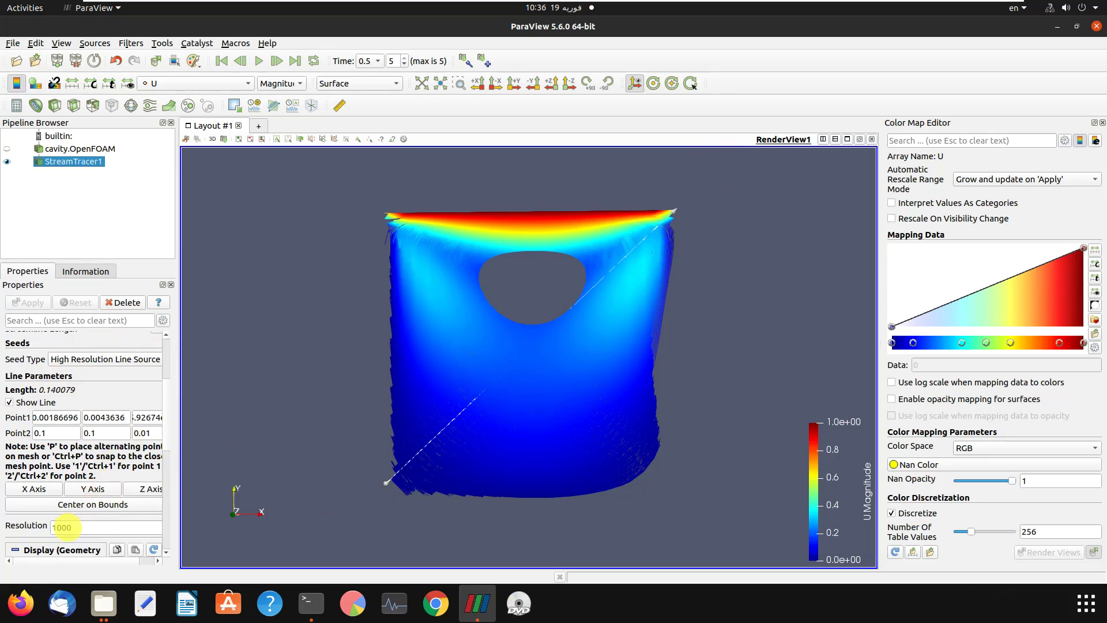
Step: Regenerate the streamlines at seed resolution 500, then 200, and hide the seed line
{"action": "scroll", "coordinate": [64, 526], "scroll_direction": "down", "scroll_amount": 1}
{"action": "double_click", "coordinate": [64, 494]}
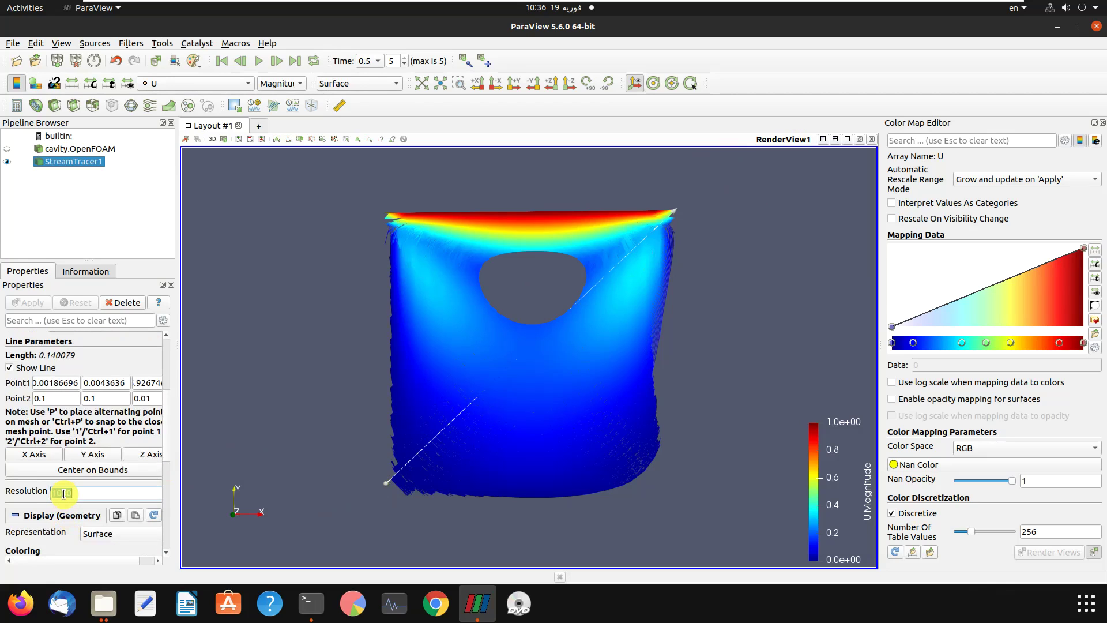
{"action": "type", "text": "50"}
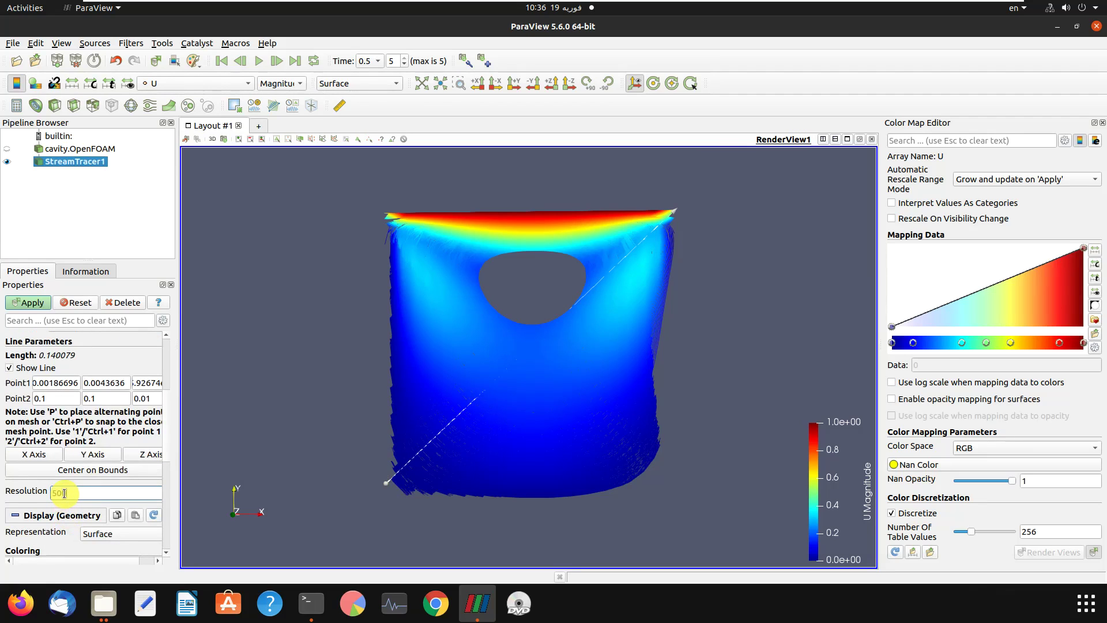
{"action": "type", "text": "0"}
{"action": "left_click", "coordinate": [27, 305]}
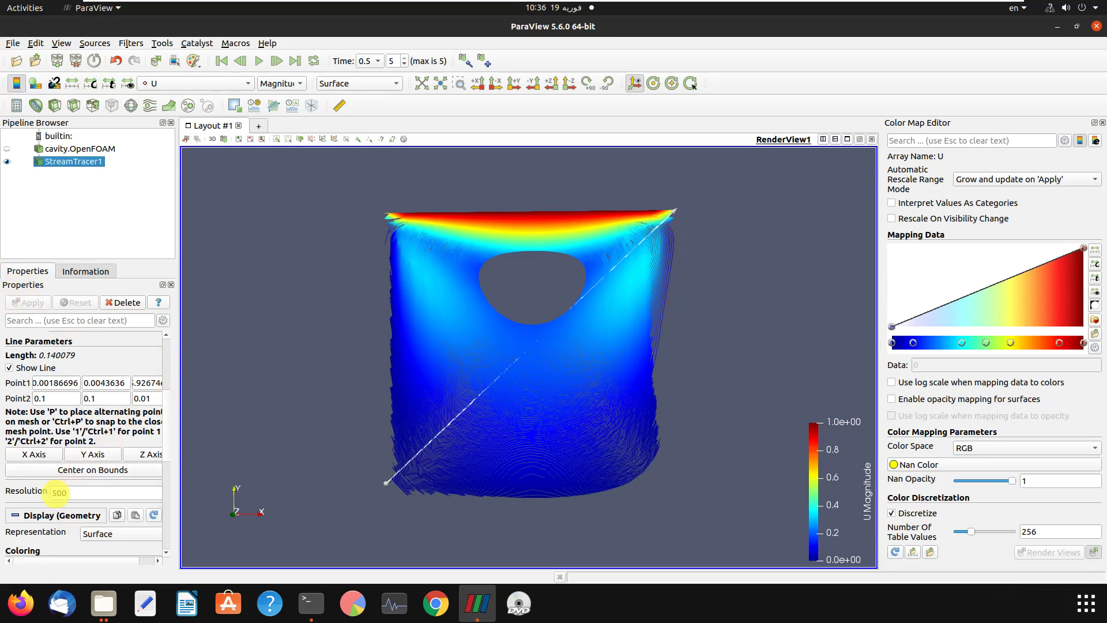
{"action": "double_click", "coordinate": [56, 492]}
{"action": "type", "text": "20"}
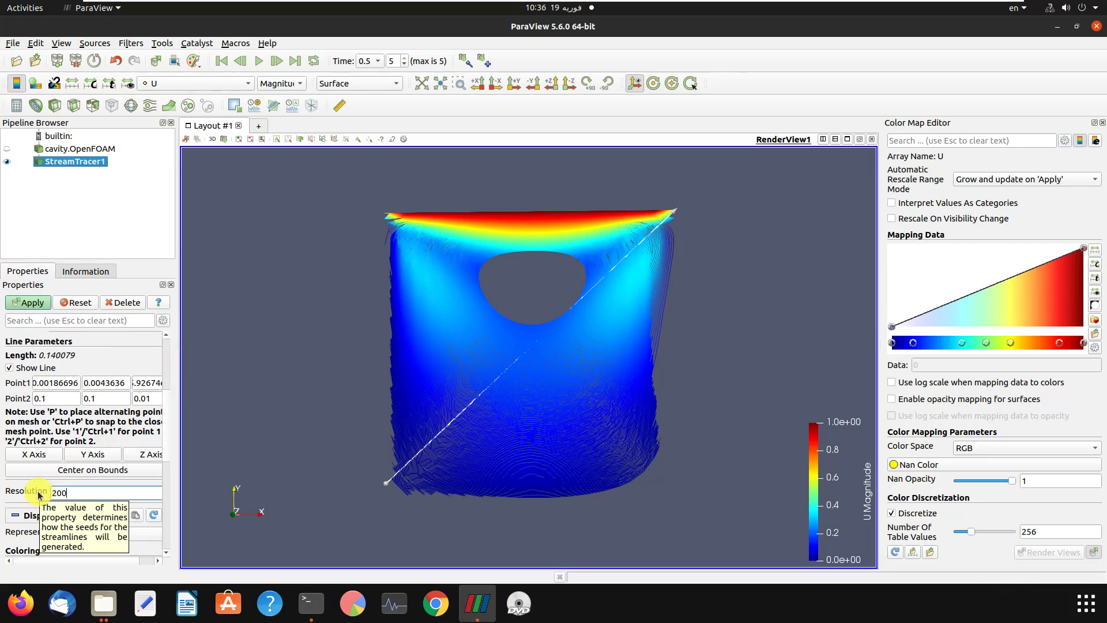
{"action": "type", "text": "0"}
{"action": "left_click", "coordinate": [30, 303]}
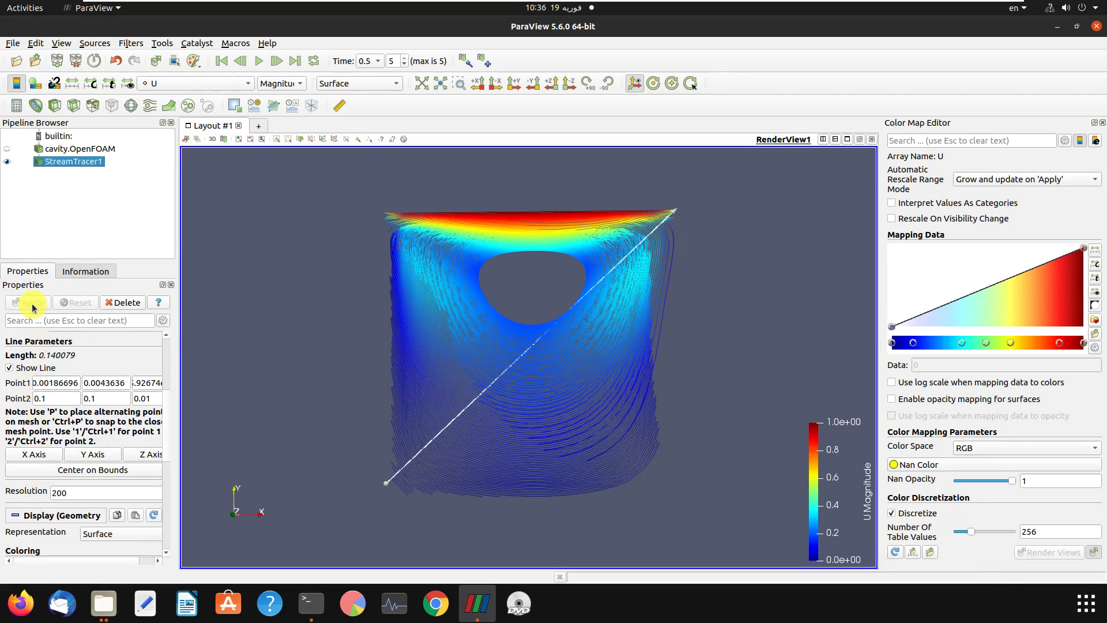
{"action": "left_click", "coordinate": [9, 367]}
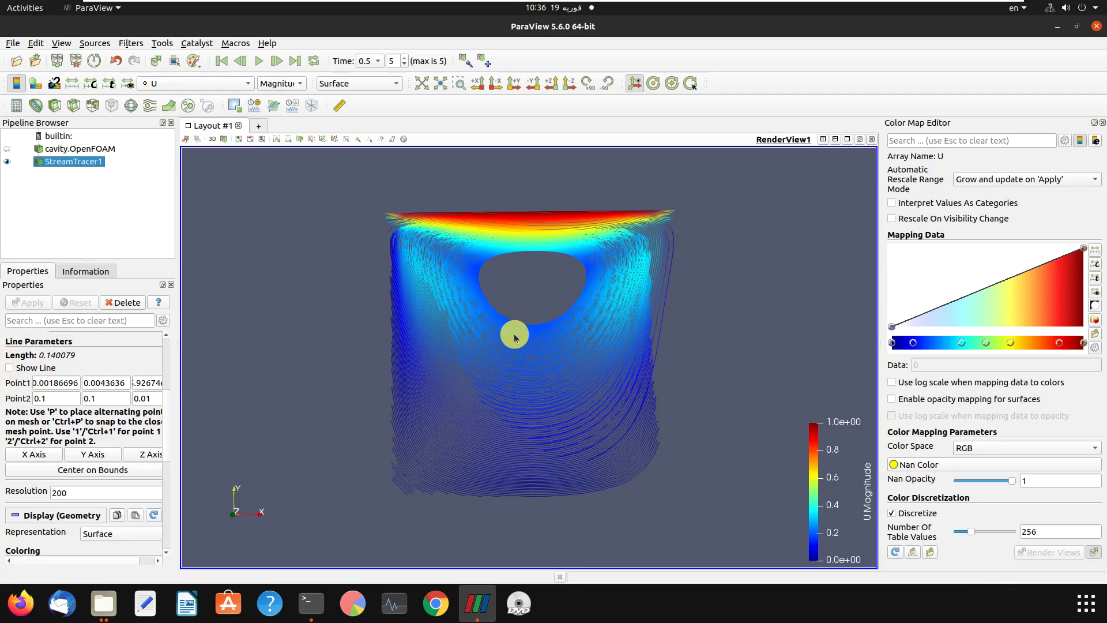
Step: Zoom around the streamlines and reset the camera to frame the whole cavity
{"action": "scroll", "coordinate": [566, 259], "scroll_direction": "up", "scroll_amount": 4}
{"action": "scroll", "coordinate": [574, 214], "scroll_direction": "up", "scroll_amount": 3}
{"action": "scroll", "coordinate": [599, 174], "scroll_direction": "up", "scroll_amount": 2}
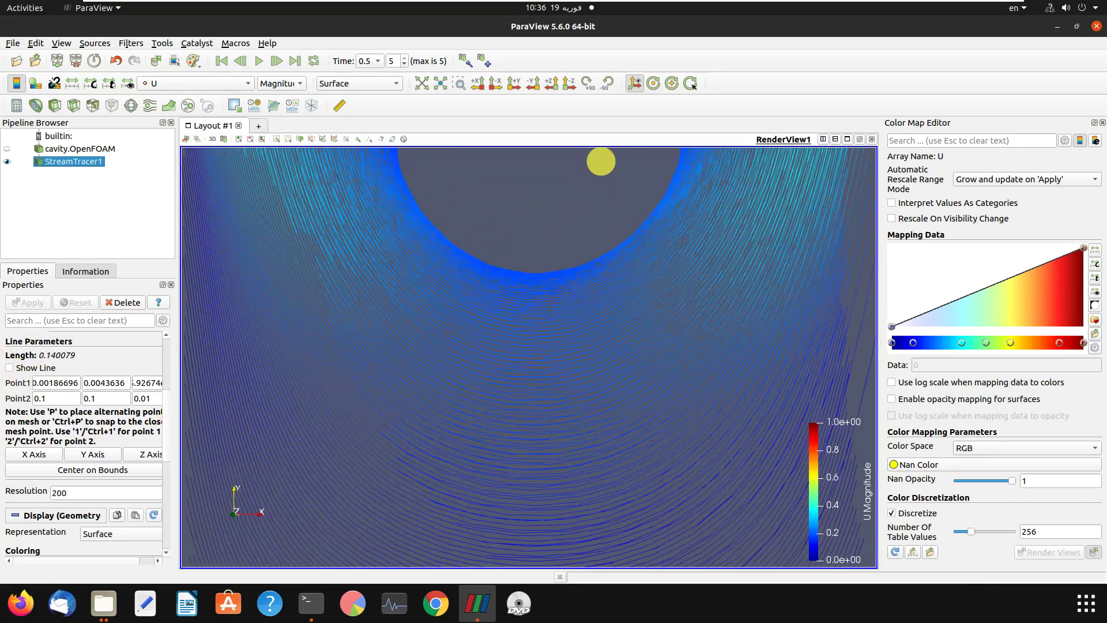
{"action": "scroll", "coordinate": [594, 196], "scroll_direction": "up", "scroll_amount": 2}
{"action": "scroll", "coordinate": [591, 202], "scroll_direction": "down", "scroll_amount": 2}
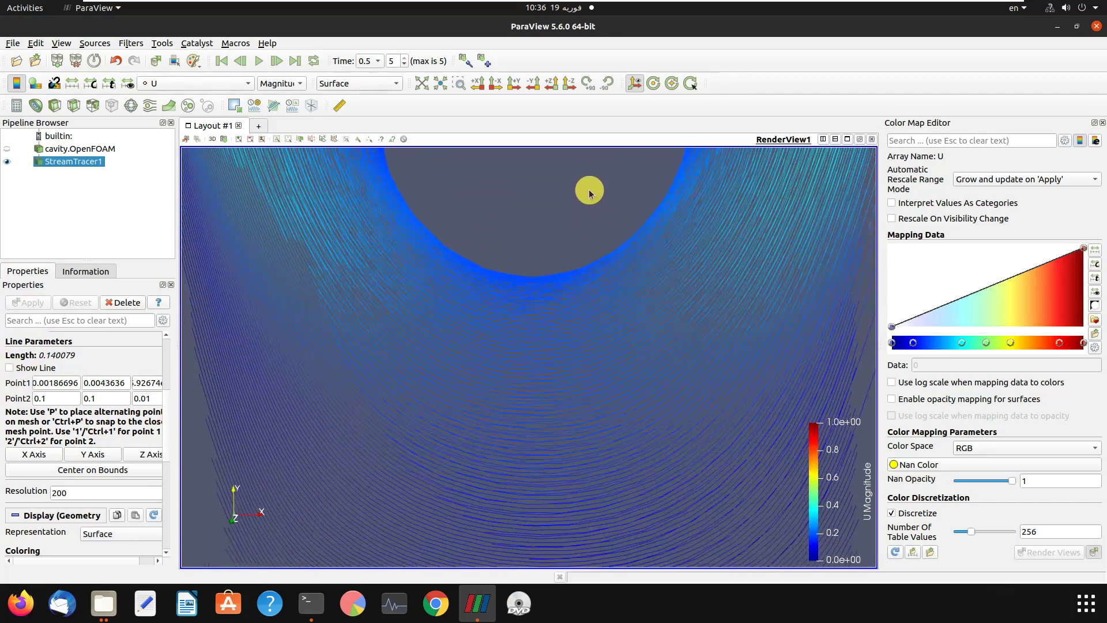
{"action": "scroll", "coordinate": [576, 149], "scroll_direction": "up", "scroll_amount": 1}
{"action": "left_click", "coordinate": [569, 83]}
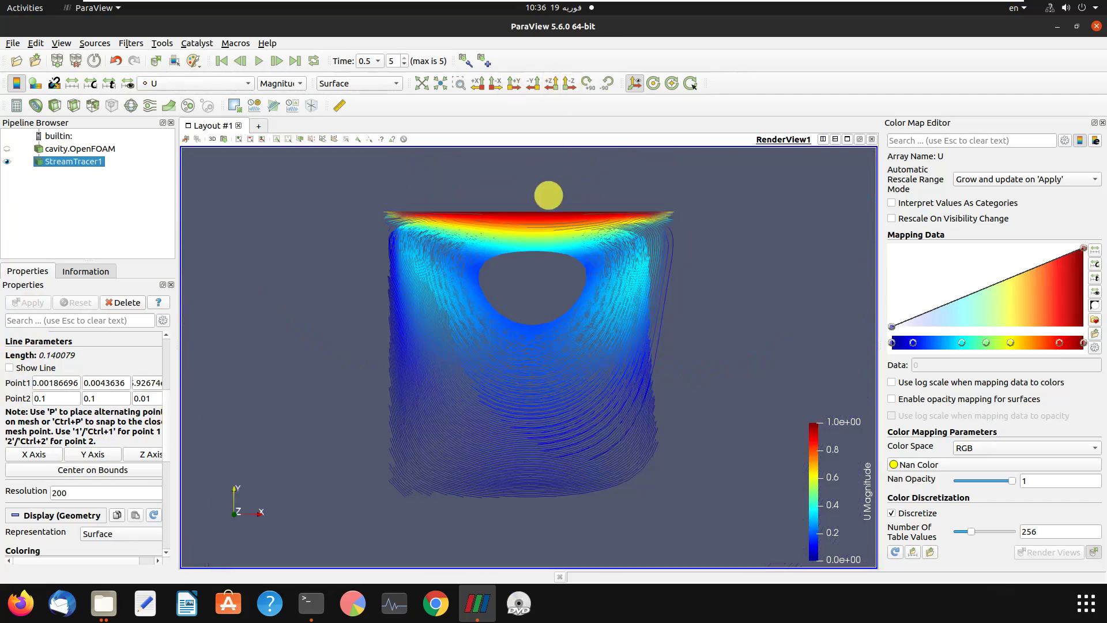
{"action": "scroll", "coordinate": [597, 176], "scroll_direction": "up", "scroll_amount": 2}
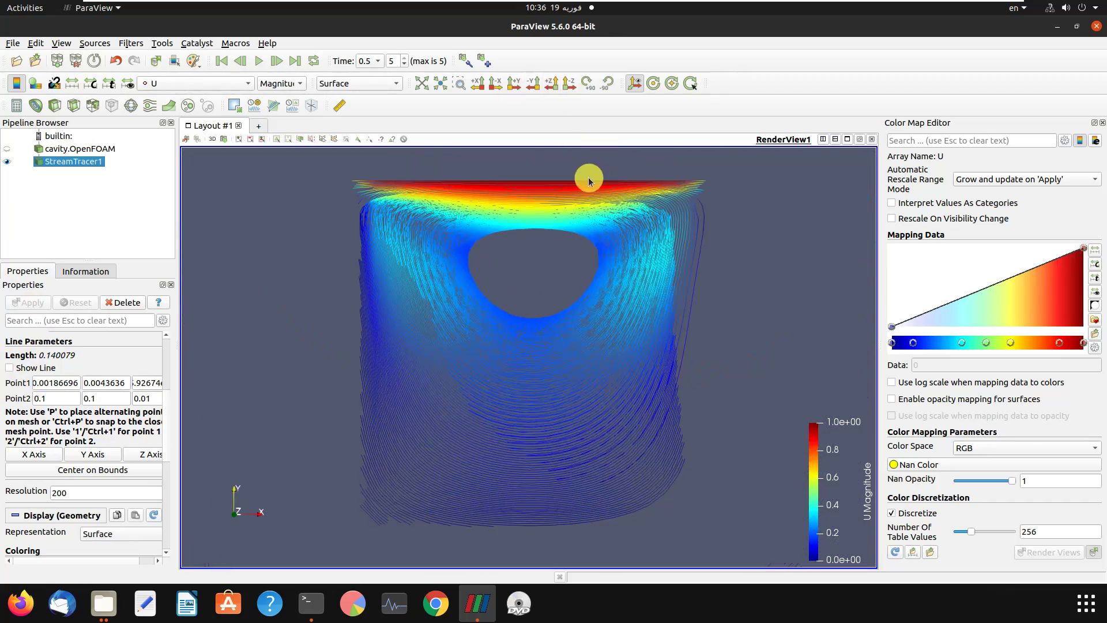
{"action": "scroll", "coordinate": [589, 179], "scroll_direction": "up", "scroll_amount": 3}
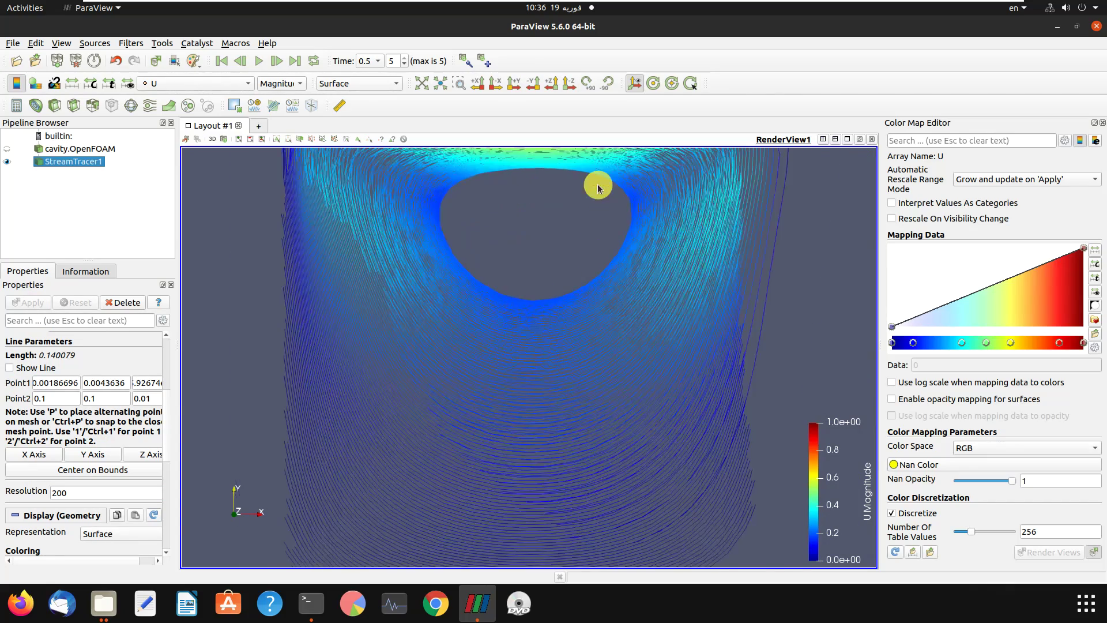
{"action": "scroll", "coordinate": [597, 184], "scroll_direction": "down", "scroll_amount": 4}
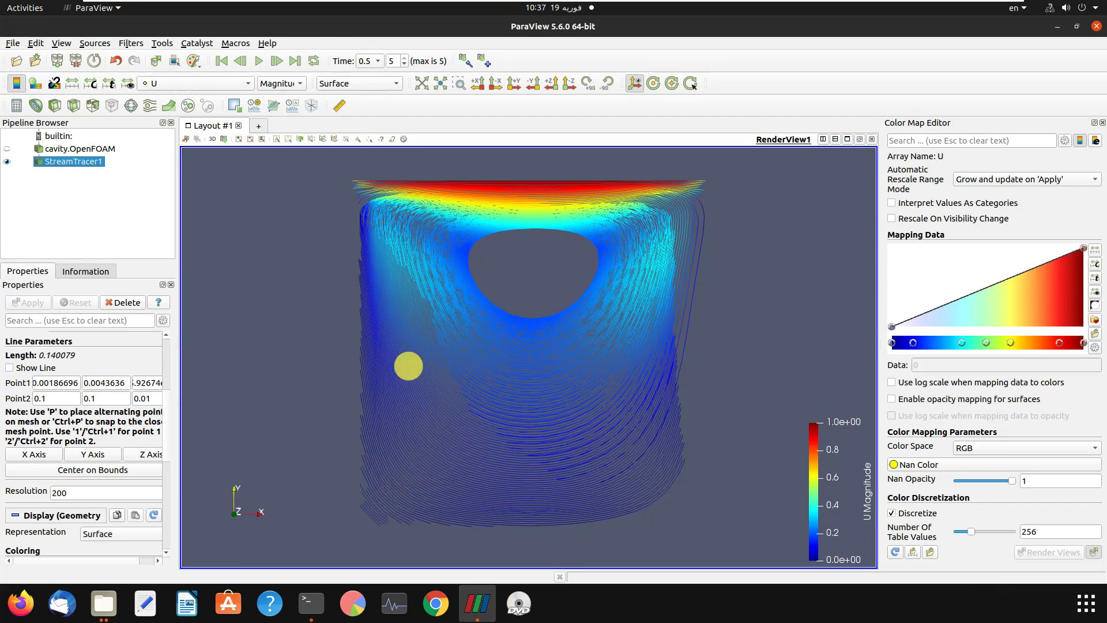
{"action": "scroll", "coordinate": [150, 369], "scroll_direction": "up", "scroll_amount": 5}
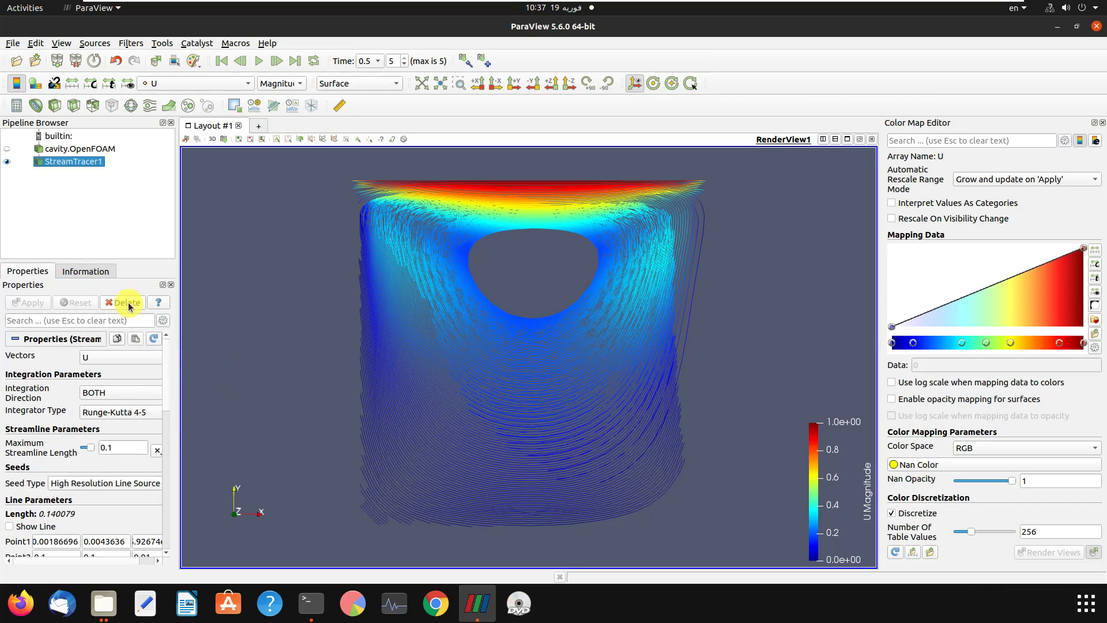
Step: Delete StreamTracer1 and add a Glyph1 filter drawing arrows over cavity.OpenFOAM
{"action": "left_click", "coordinate": [128, 303]}
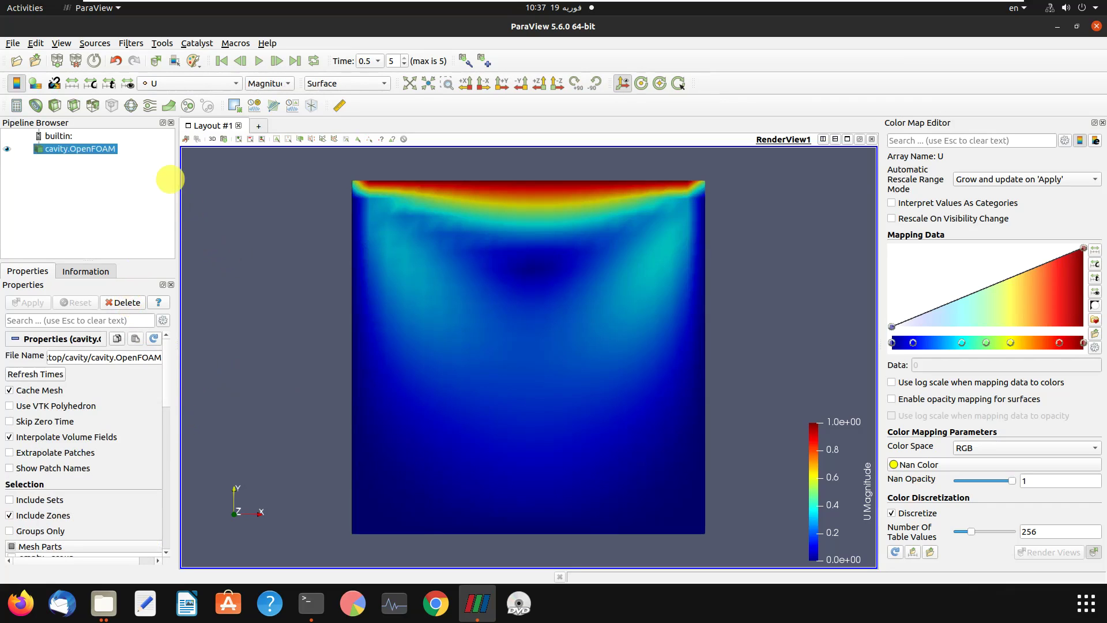
{"action": "left_click", "coordinate": [131, 107]}
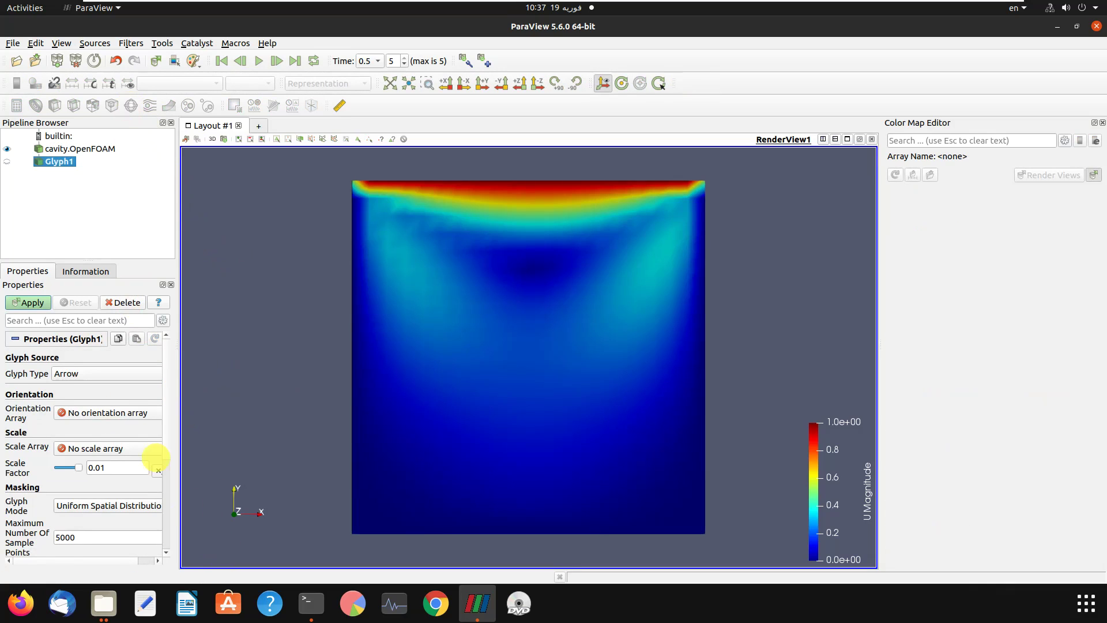
{"action": "left_click", "coordinate": [23, 304]}
Step: Orient the glyphs by point-data velocity U and hide the cavity.OpenFOAM surface
{"action": "left_click", "coordinate": [101, 413]}
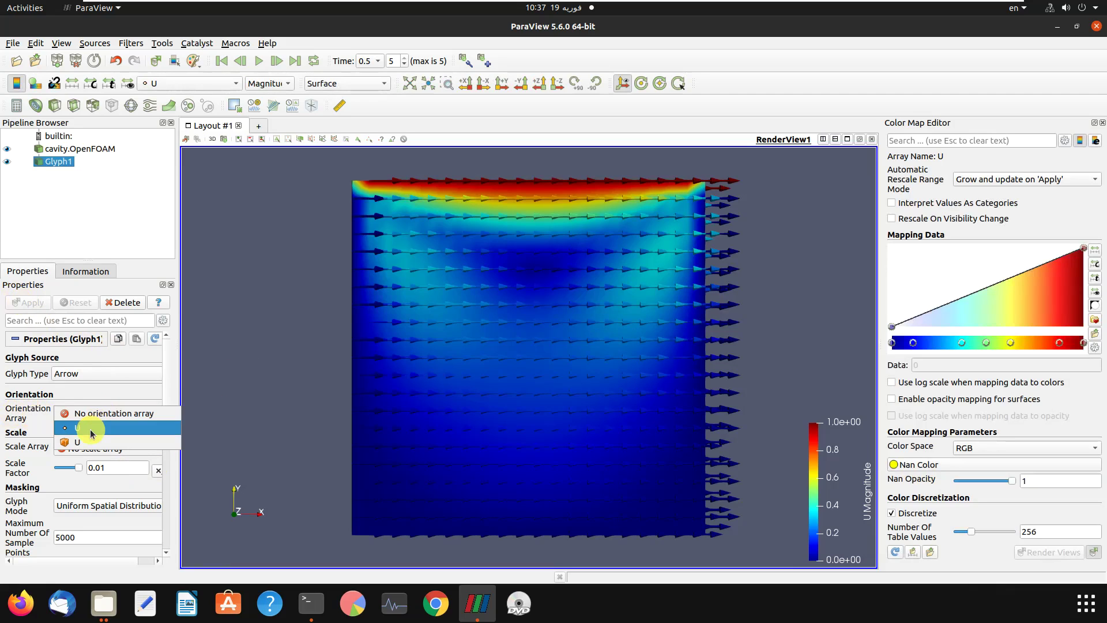
{"action": "left_click", "coordinate": [90, 429]}
{"action": "left_click", "coordinate": [27, 300]}
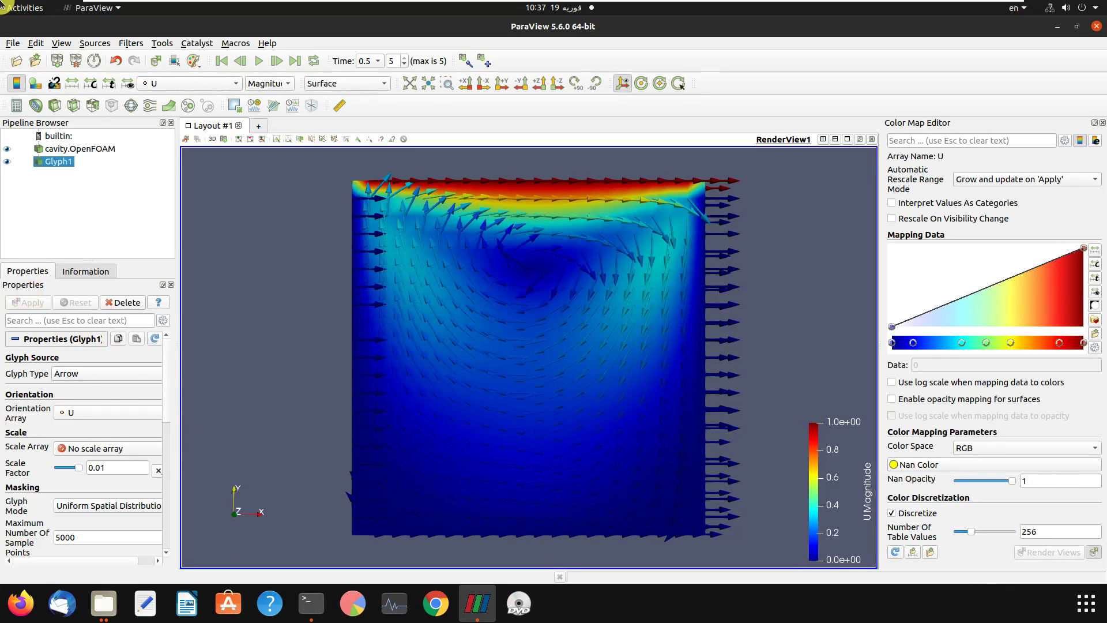
{"action": "left_click", "coordinate": [7, 149]}
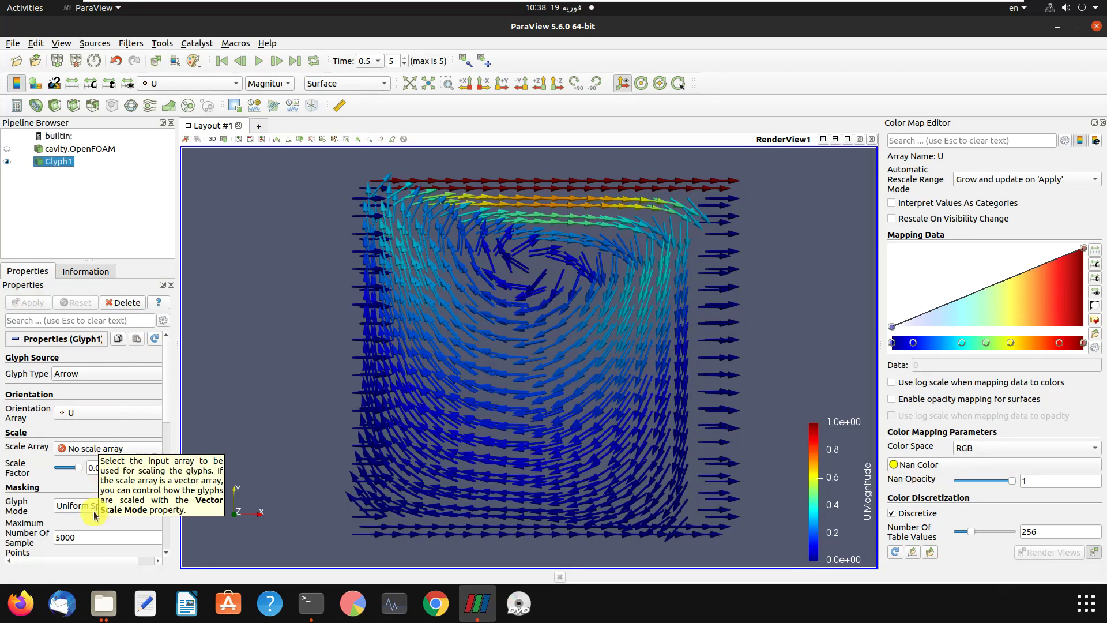
{"action": "scroll", "coordinate": [106, 499], "scroll_direction": "down", "scroll_amount": 2}
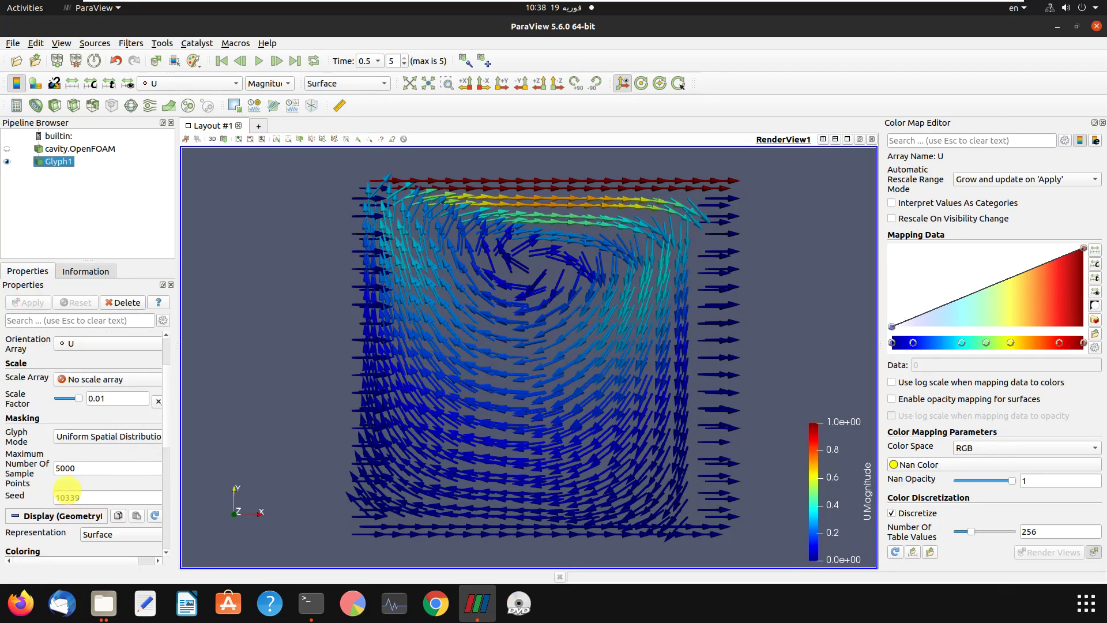
Step: Set Maximum Number Of Sample Points to 100, then 300, and undo the last change once
{"action": "left_click", "coordinate": [65, 467]}
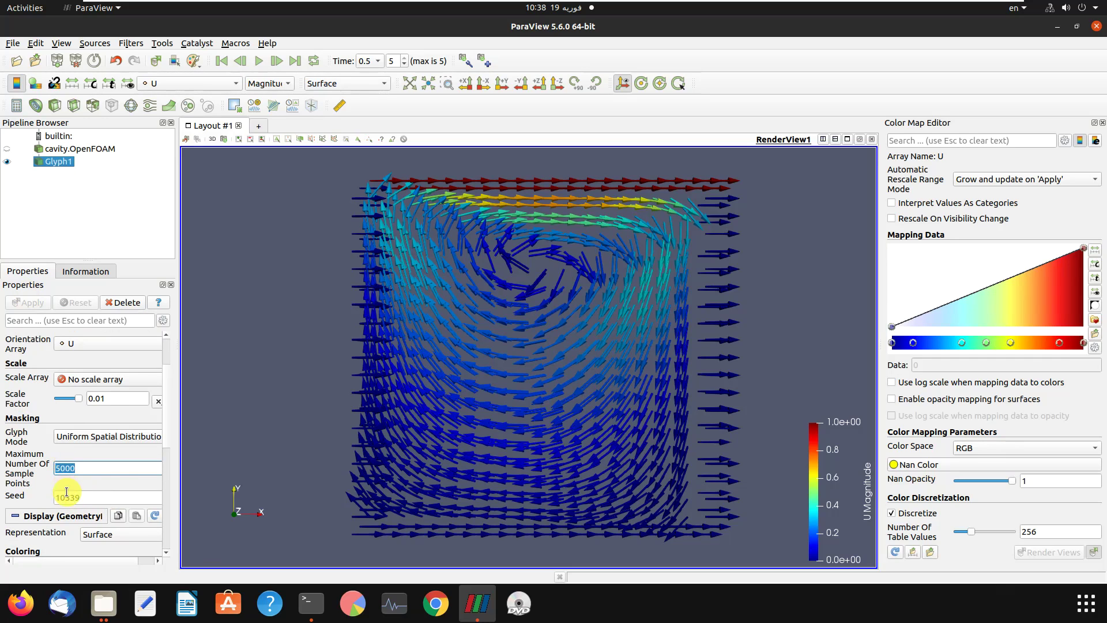
{"action": "scroll", "coordinate": [63, 495], "scroll_direction": "down", "scroll_amount": 5}
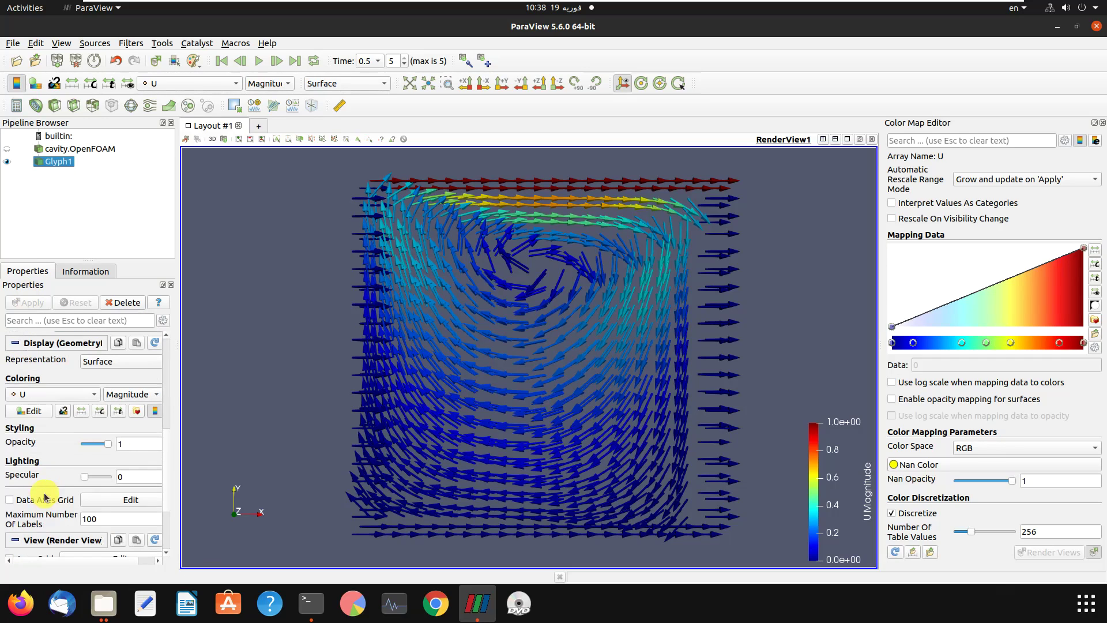
{"action": "scroll", "coordinate": [46, 497], "scroll_direction": "up", "scroll_amount": 3}
{"action": "scroll", "coordinate": [50, 429], "scroll_direction": "up", "scroll_amount": 1}
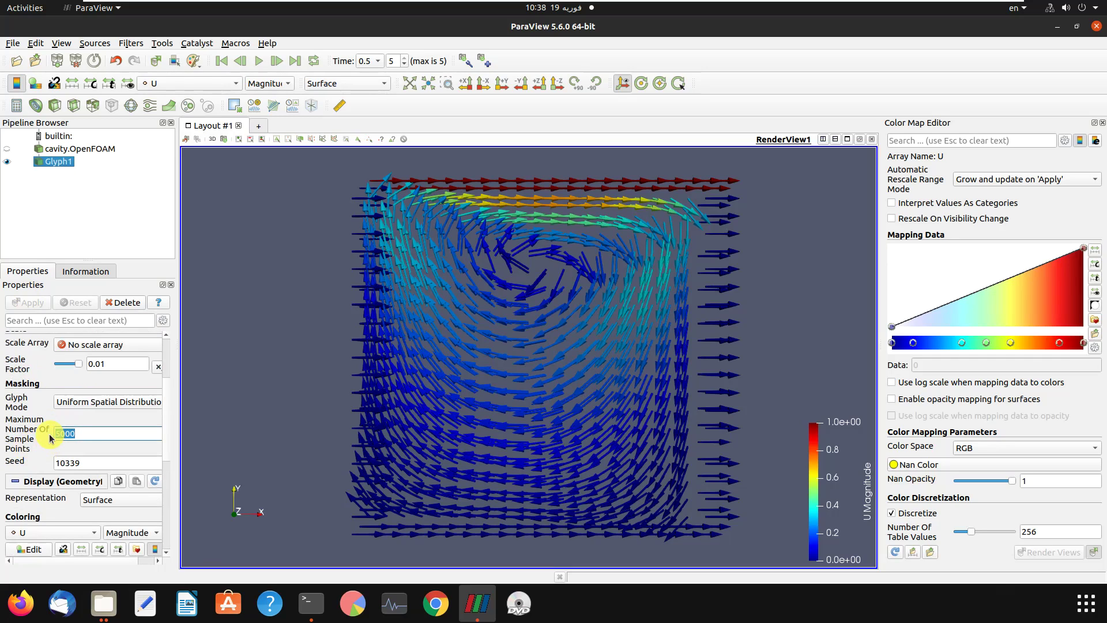
{"action": "type", "text": "100"}
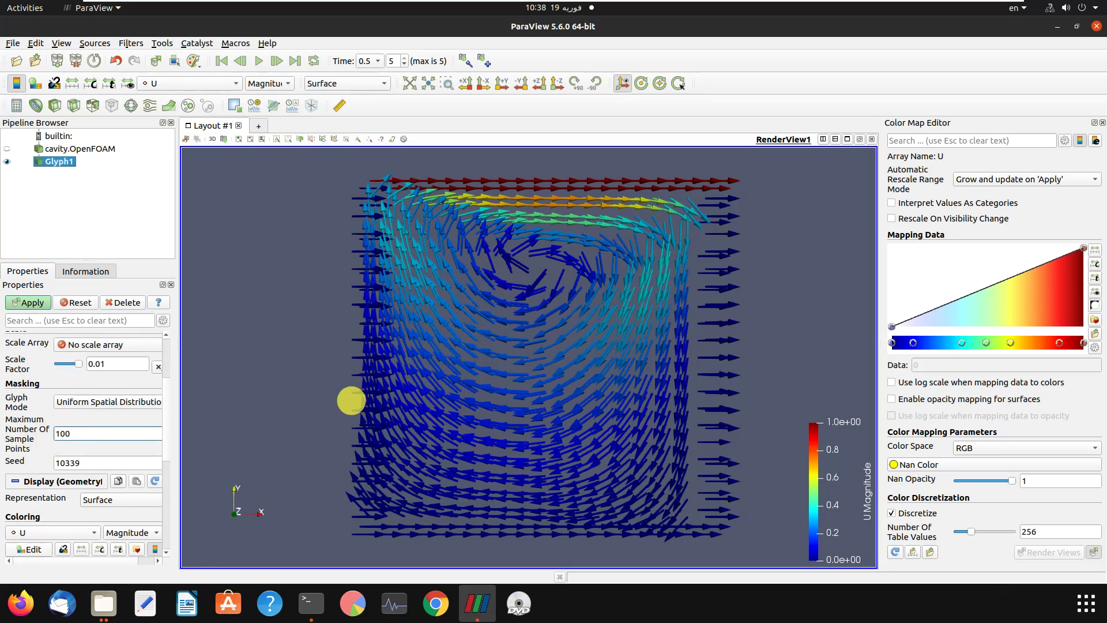
{"action": "left_click", "coordinate": [19, 304]}
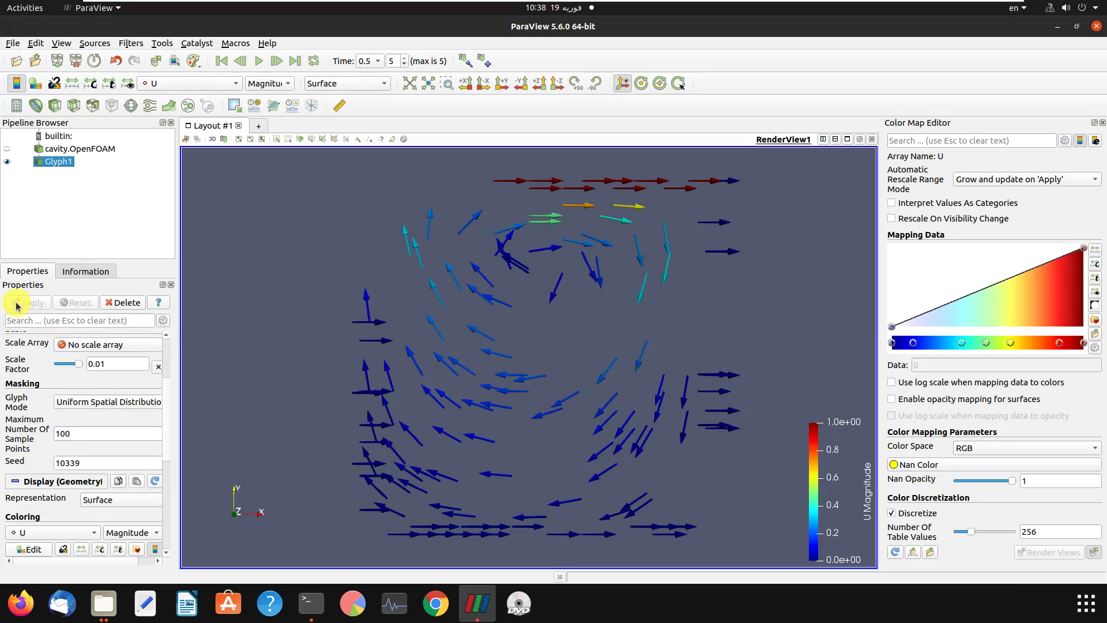
{"action": "double_click", "coordinate": [61, 432]}
{"action": "type", "text": "3"}
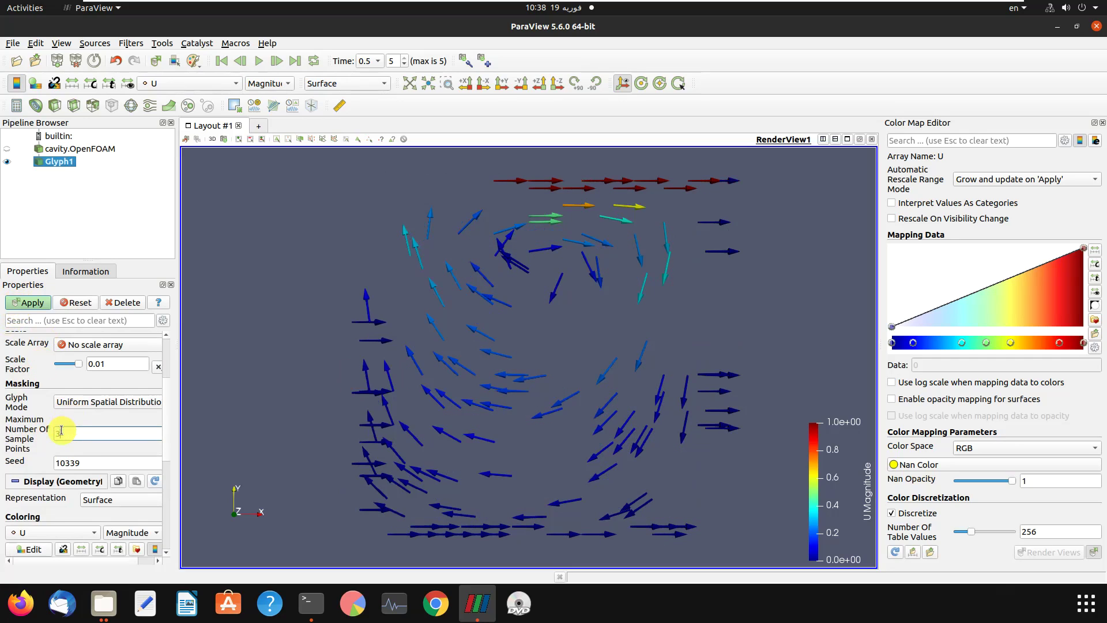
{"action": "type", "text": "00"}
{"action": "left_click", "coordinate": [27, 303]}
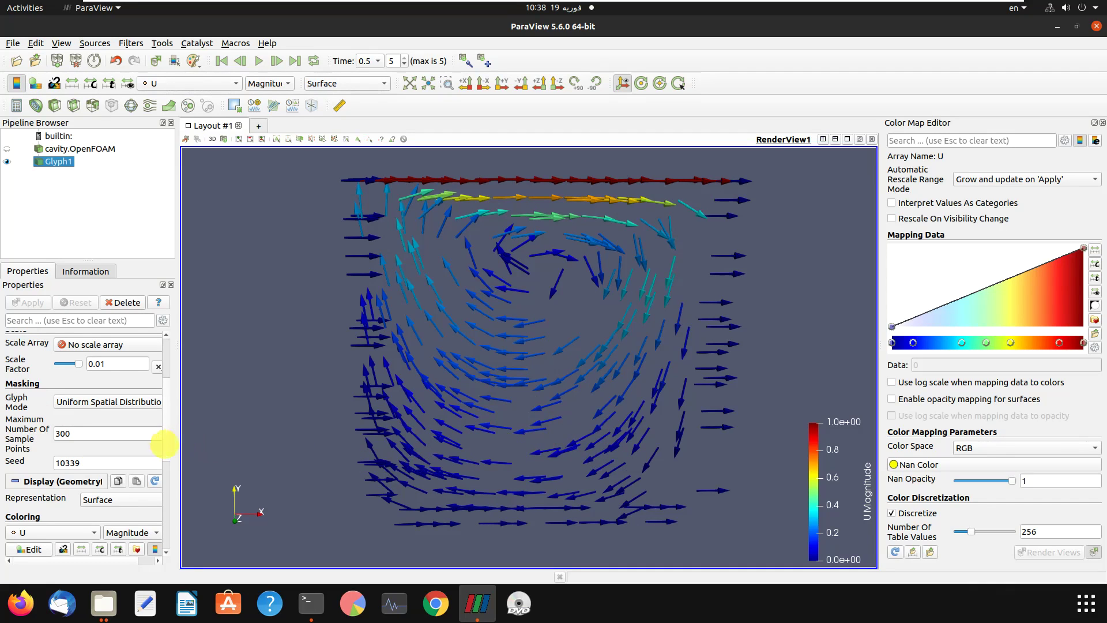
{"action": "key", "text": "ctrl+z"}
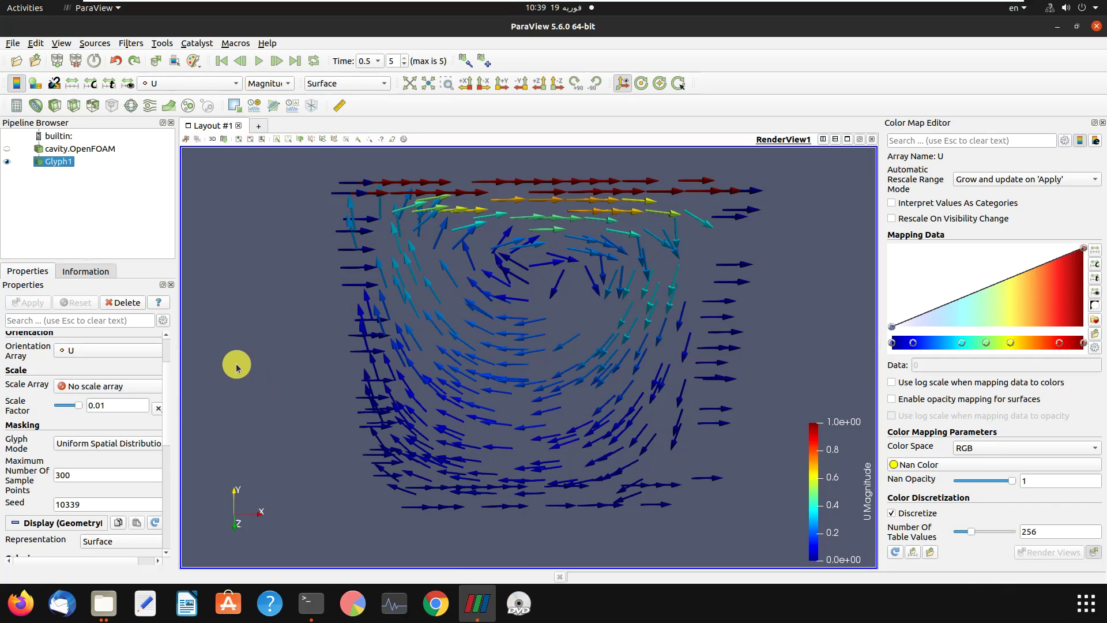
Step: Scale the arrow glyphs by velocity U
{"action": "left_click", "coordinate": [112, 386]}
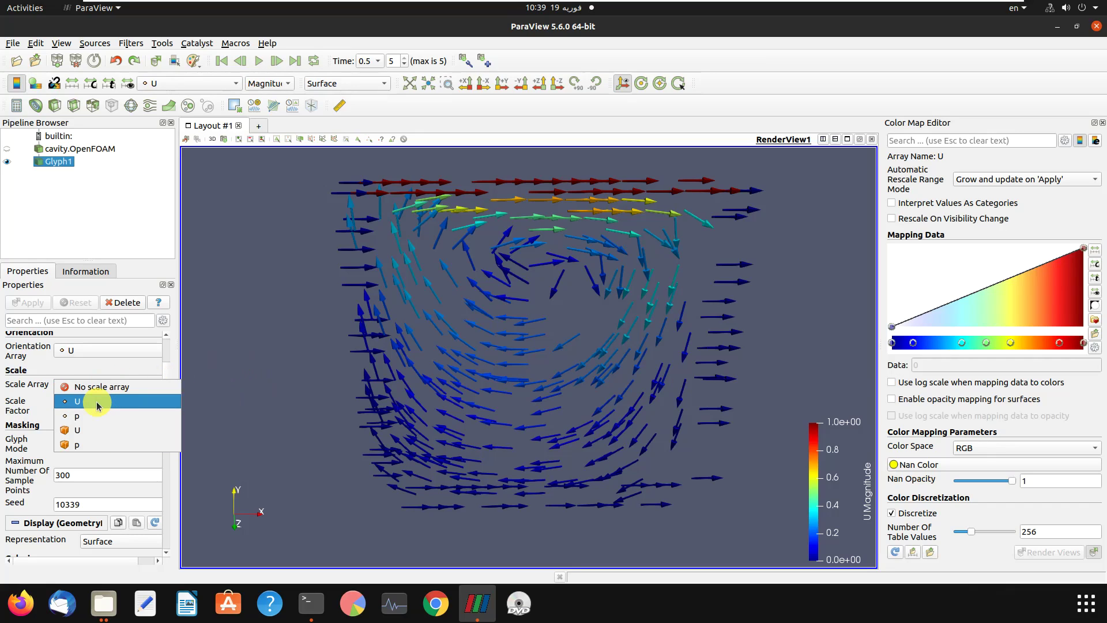
{"action": "left_click", "coordinate": [96, 405]}
{"action": "left_click", "coordinate": [32, 306]}
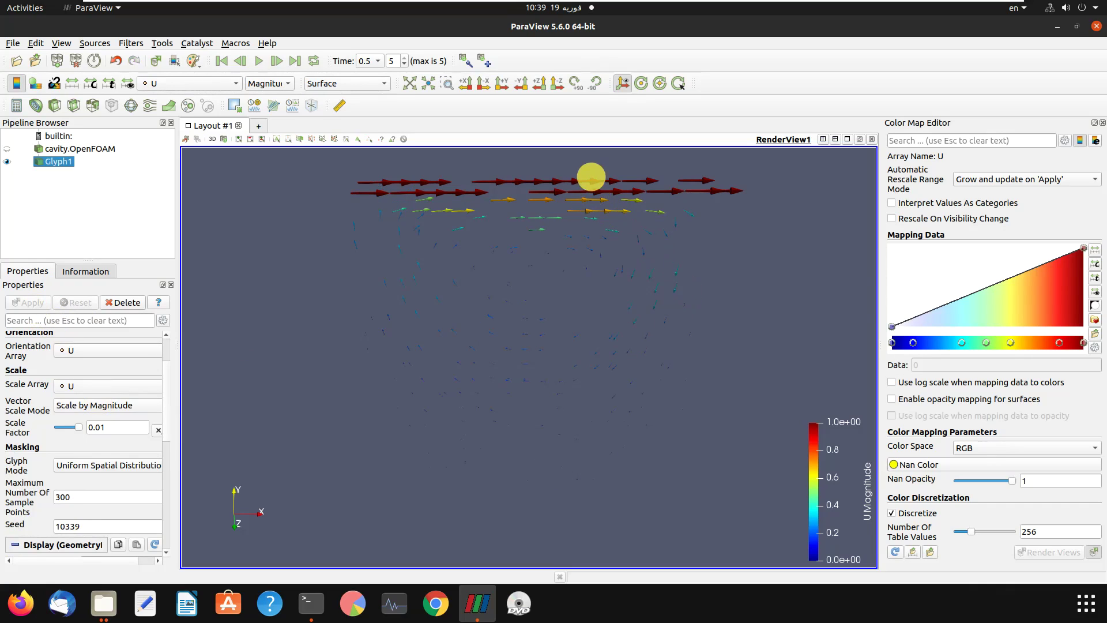
Step: Inspect the U-scaled arrows from several angles, then delete Glyph1
{"action": "scroll", "coordinate": [590, 172], "scroll_direction": "down", "scroll_amount": 3}
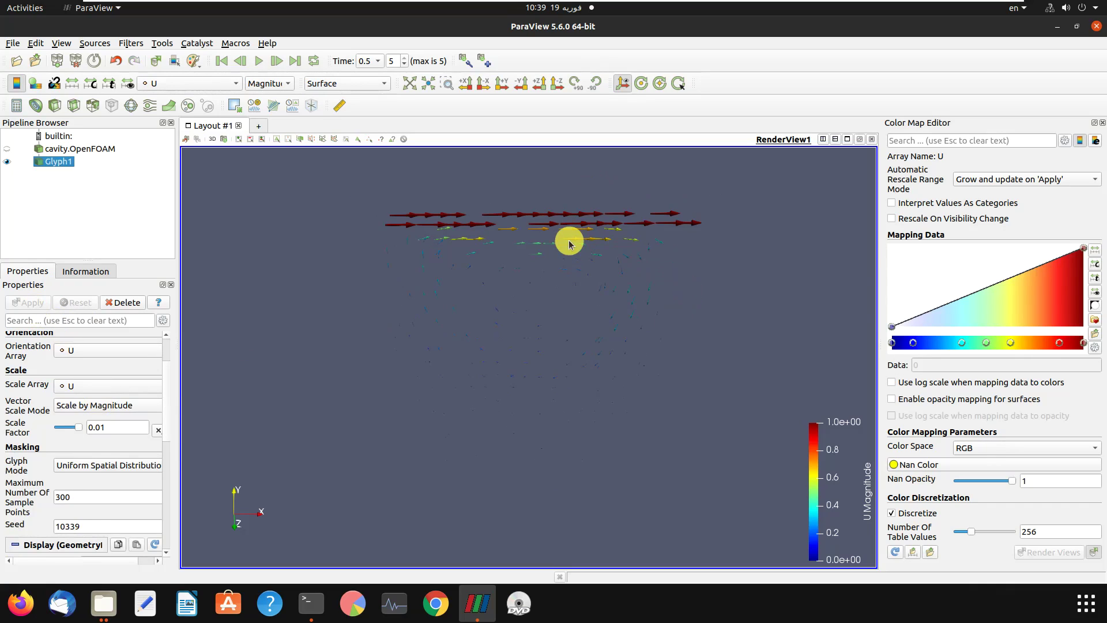
{"action": "left_click_drag", "start_coordinate": [590, 173], "coordinate": [570, 208]}
{"action": "left_click_drag", "start_coordinate": [501, 286], "coordinate": [510, 230]}
{"action": "right_click_drag", "start_coordinate": [510, 230], "coordinate": [513, 353]}
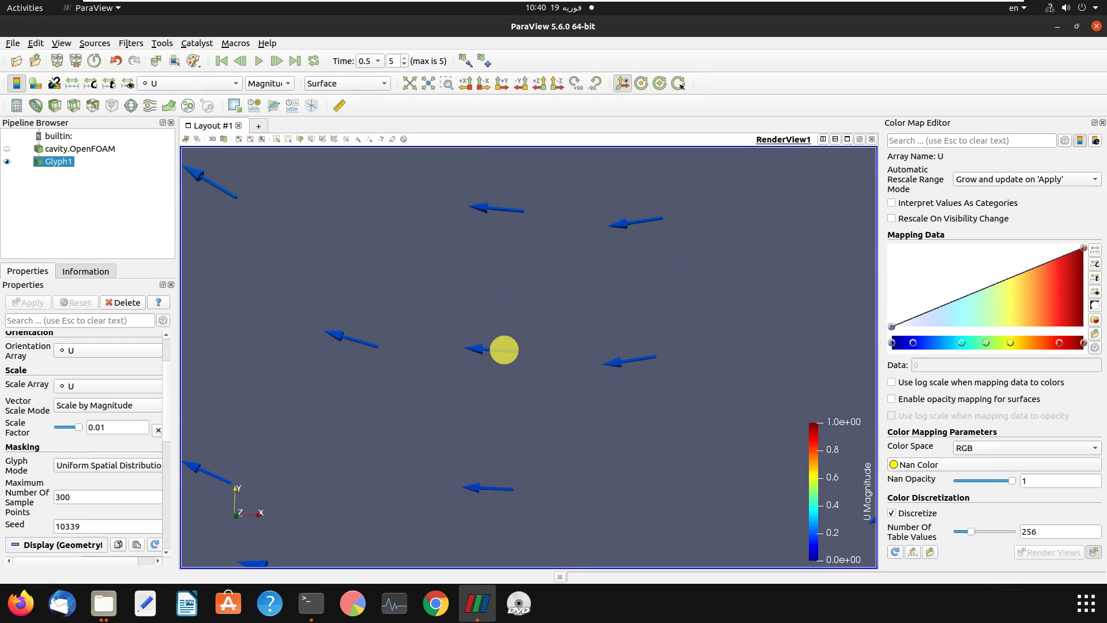
{"action": "scroll", "coordinate": [494, 349], "scroll_direction": "down", "scroll_amount": 3}
{"action": "scroll", "coordinate": [494, 346], "scroll_direction": "down", "scroll_amount": 6}
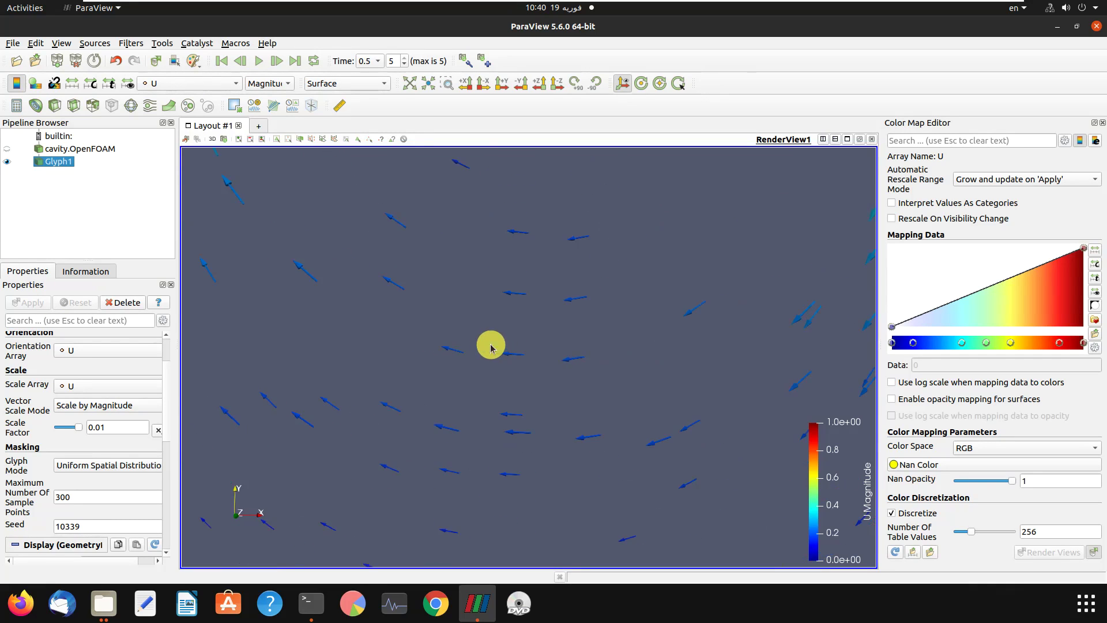
{"action": "left_click_drag", "start_coordinate": [492, 345], "coordinate": [340, 311]}
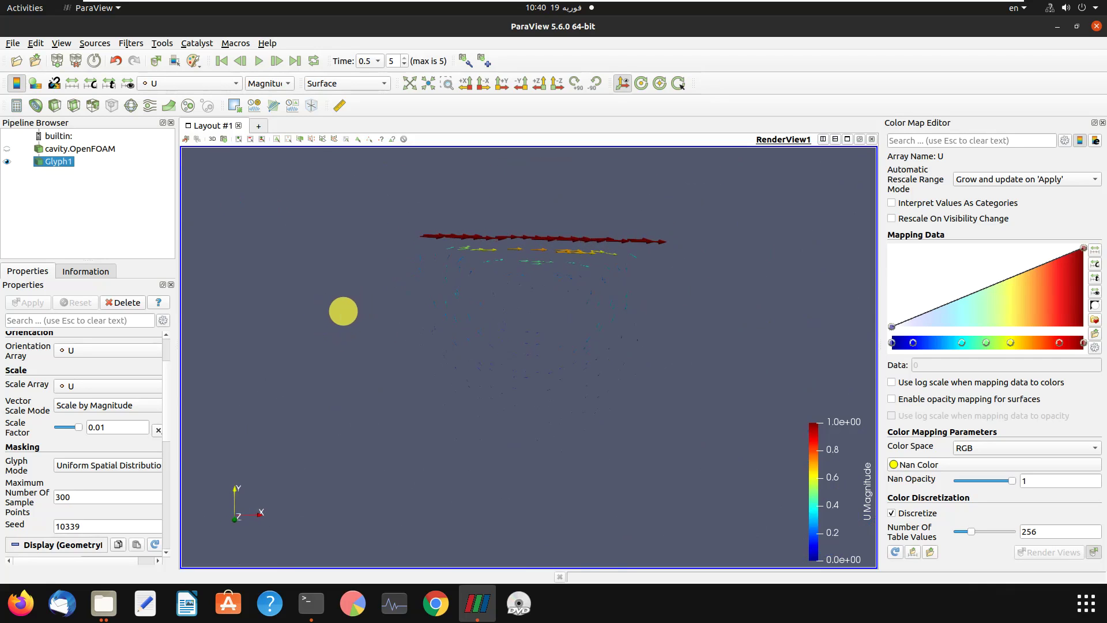
{"action": "left_click", "coordinate": [118, 302]}
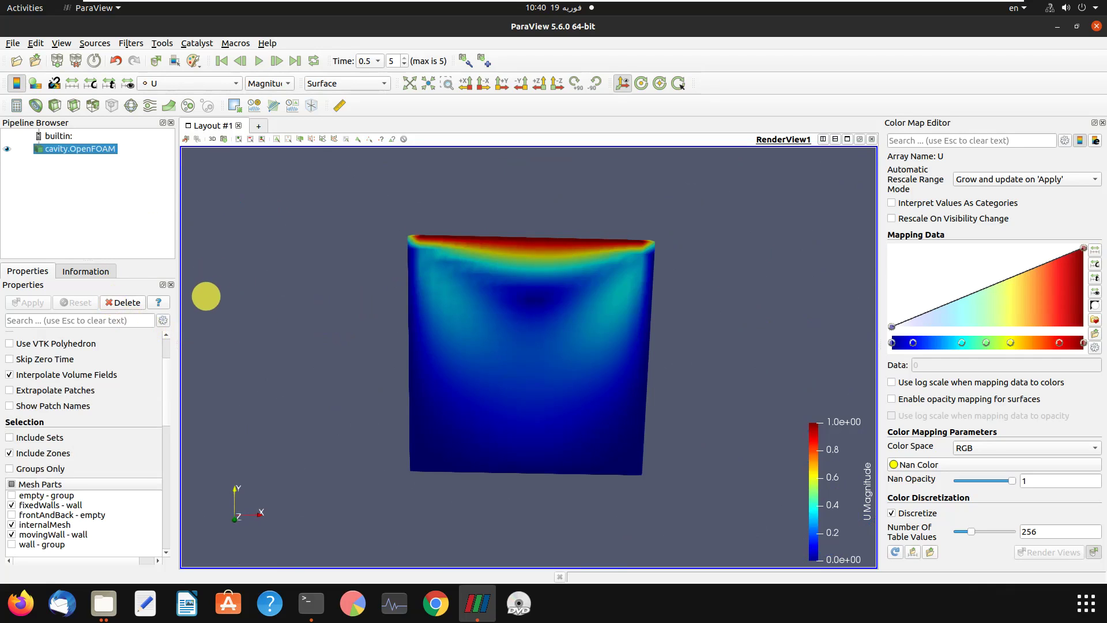
Step: Add an x-normal Slice1 through the cavity centre (re-adding it once) and inspect it from several angles
{"action": "left_click", "coordinate": [73, 105]}
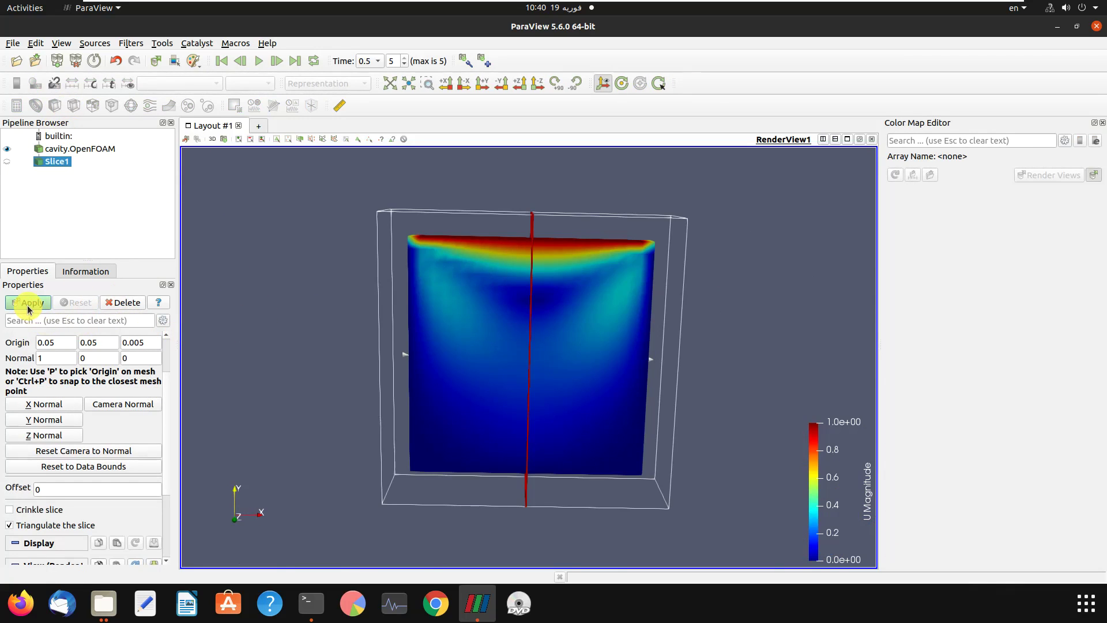
{"action": "left_click", "coordinate": [119, 303]}
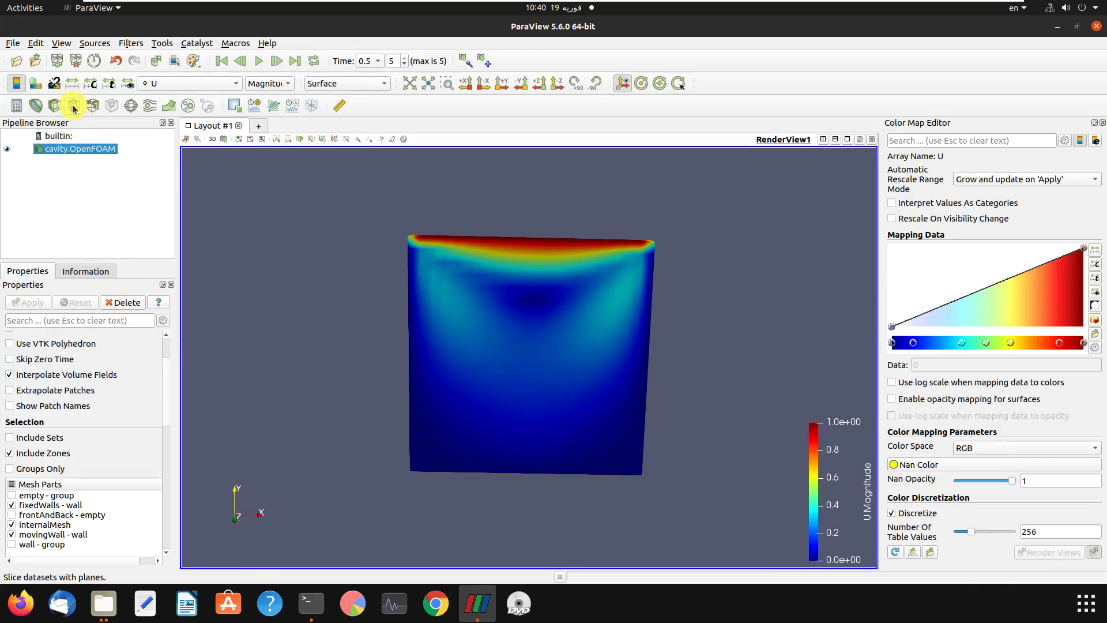
{"action": "left_click", "coordinate": [73, 105]}
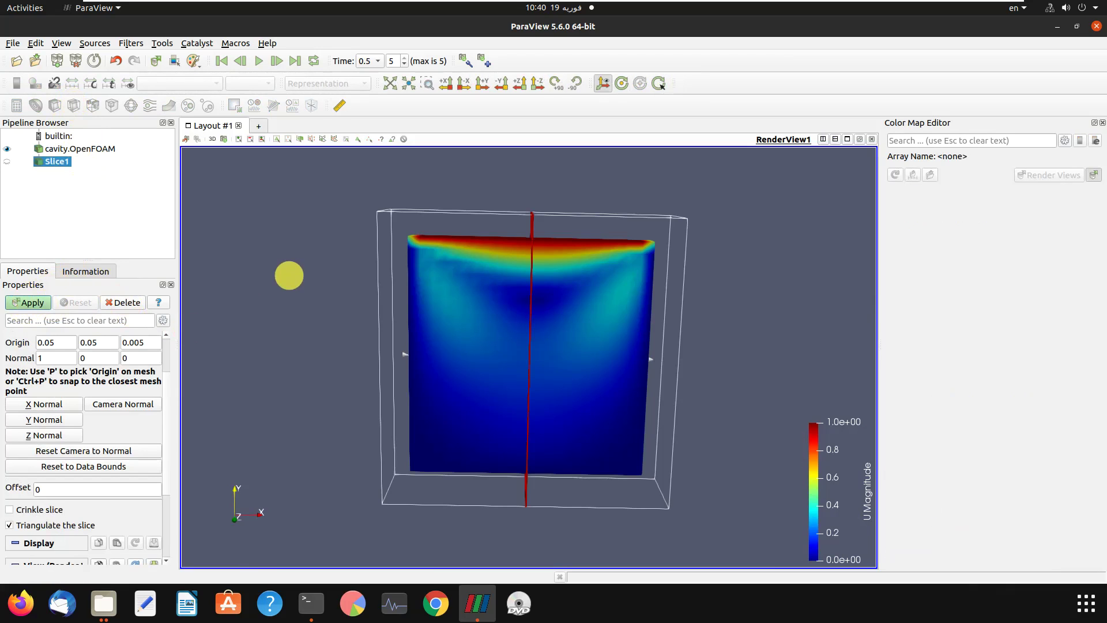
{"action": "left_click_drag", "start_coordinate": [289, 275], "coordinate": [307, 270]}
{"action": "left_click", "coordinate": [35, 300]}
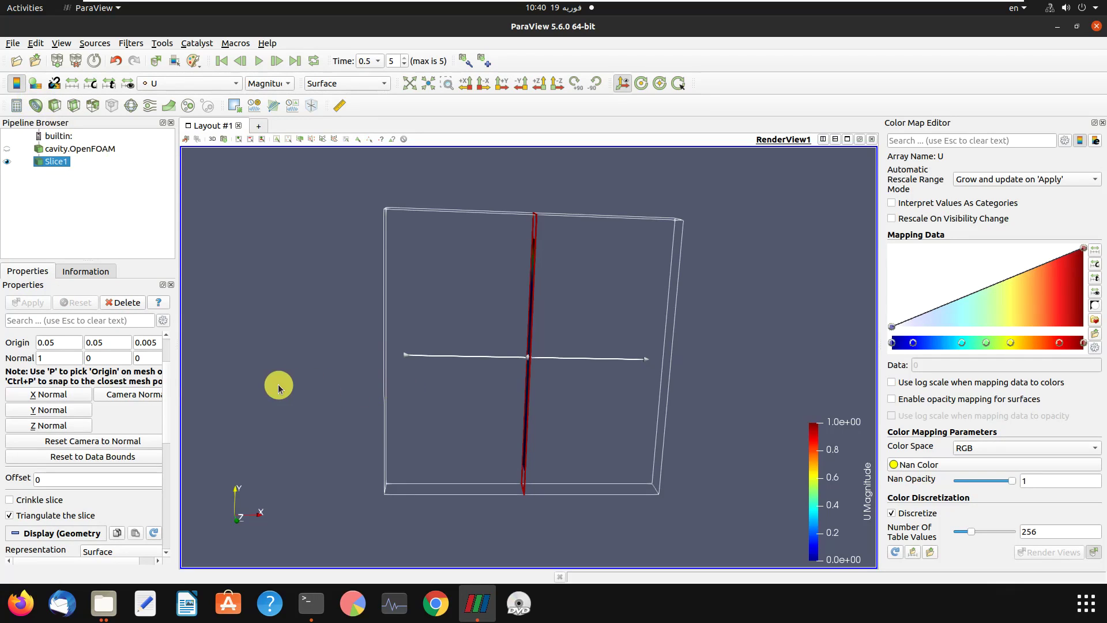
{"action": "left_click_drag", "start_coordinate": [309, 376], "coordinate": [326, 388]}
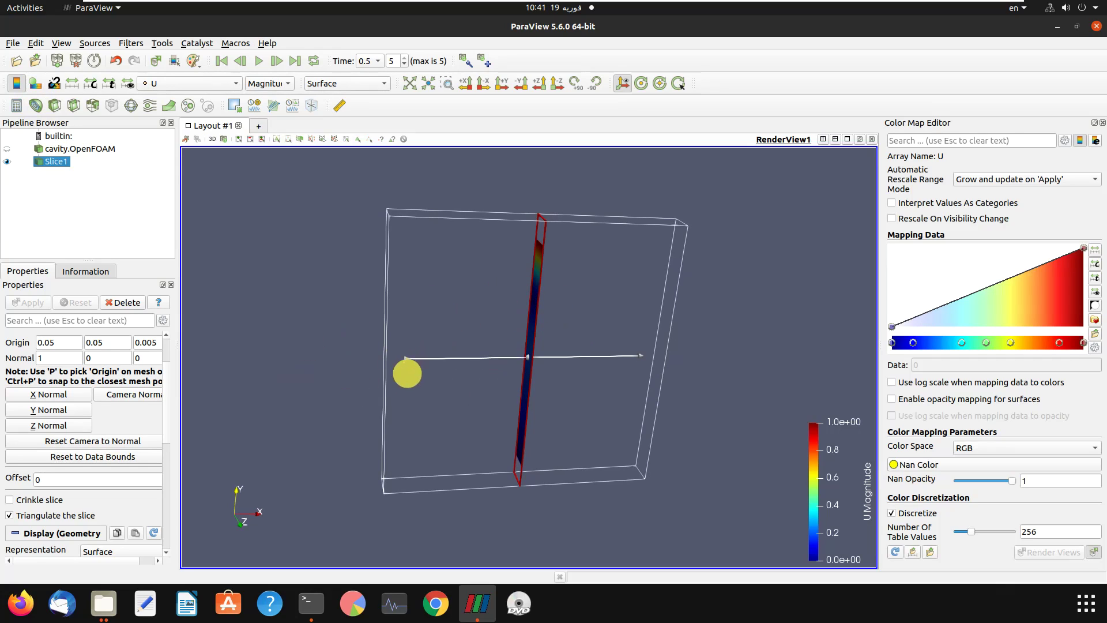
{"action": "left_click_drag", "start_coordinate": [320, 363], "coordinate": [316, 356]}
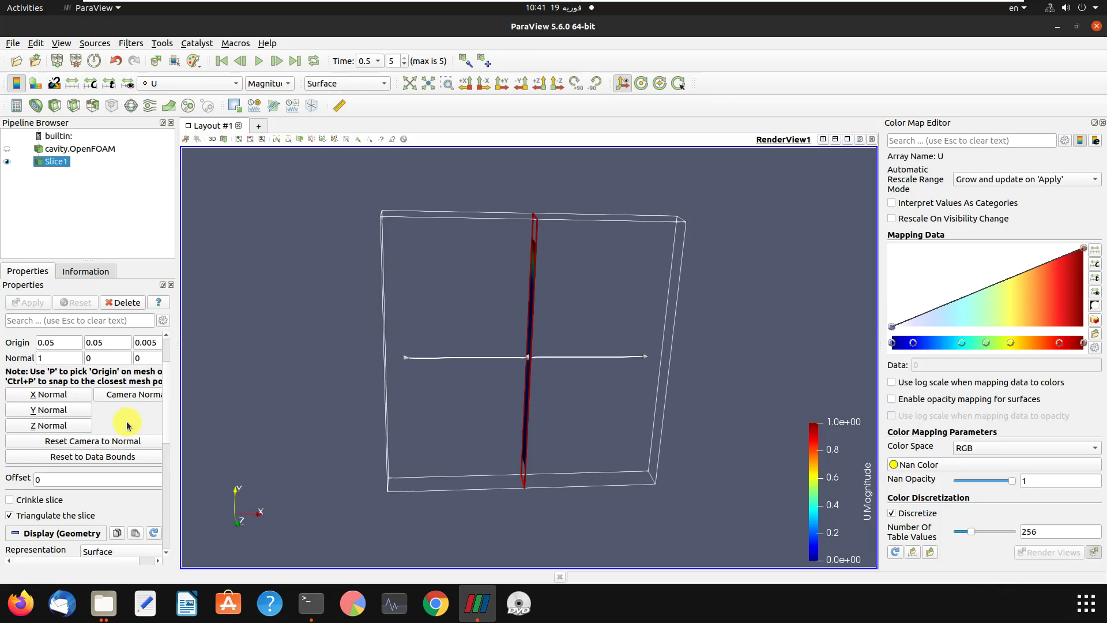
{"action": "left_click_drag", "start_coordinate": [166, 400], "coordinate": [167, 357]}
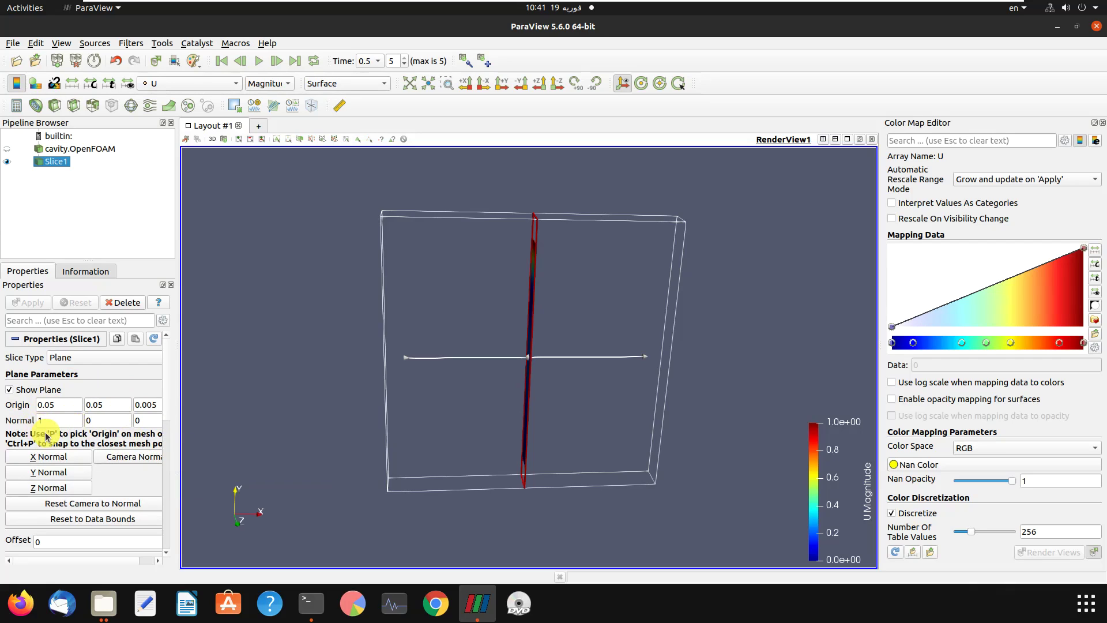
Step: Move the slice origin to Y = 0.01 and apply
{"action": "left_click", "coordinate": [98, 418]}
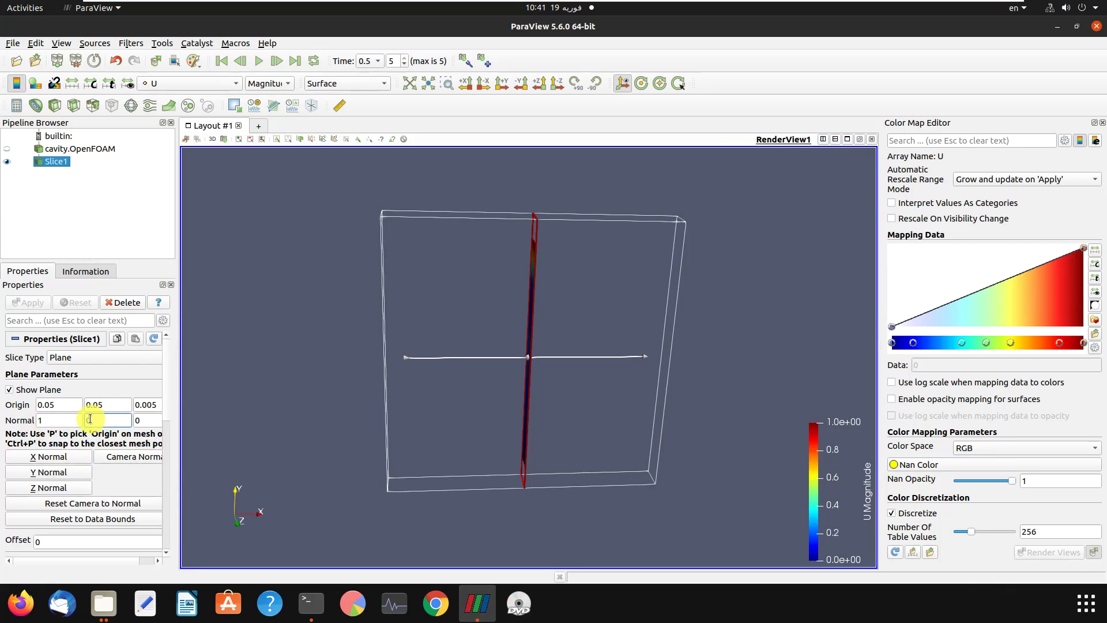
{"action": "double_click", "coordinate": [87, 419]}
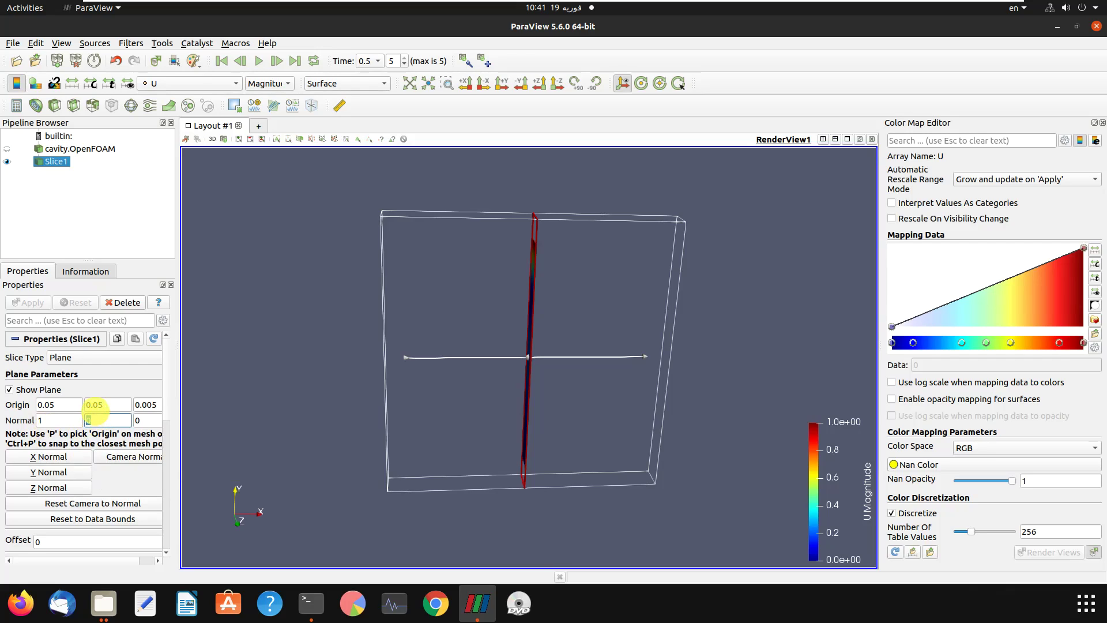
{"action": "left_click", "coordinate": [102, 405]}
{"action": "double_click", "coordinate": [94, 405]}
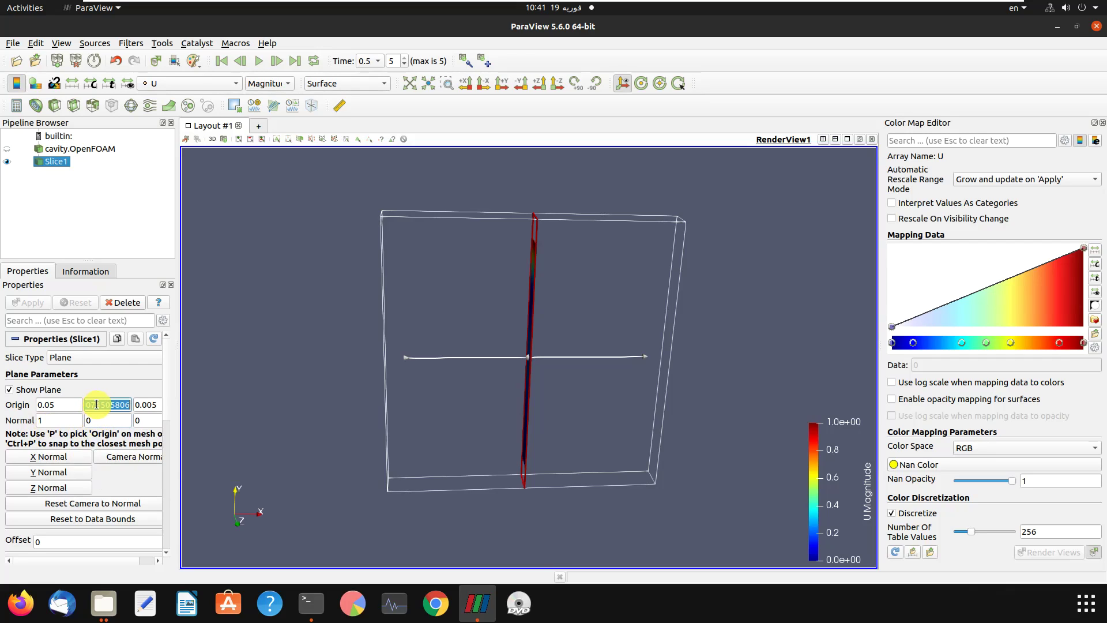
{"action": "type", "text": "0.01"}
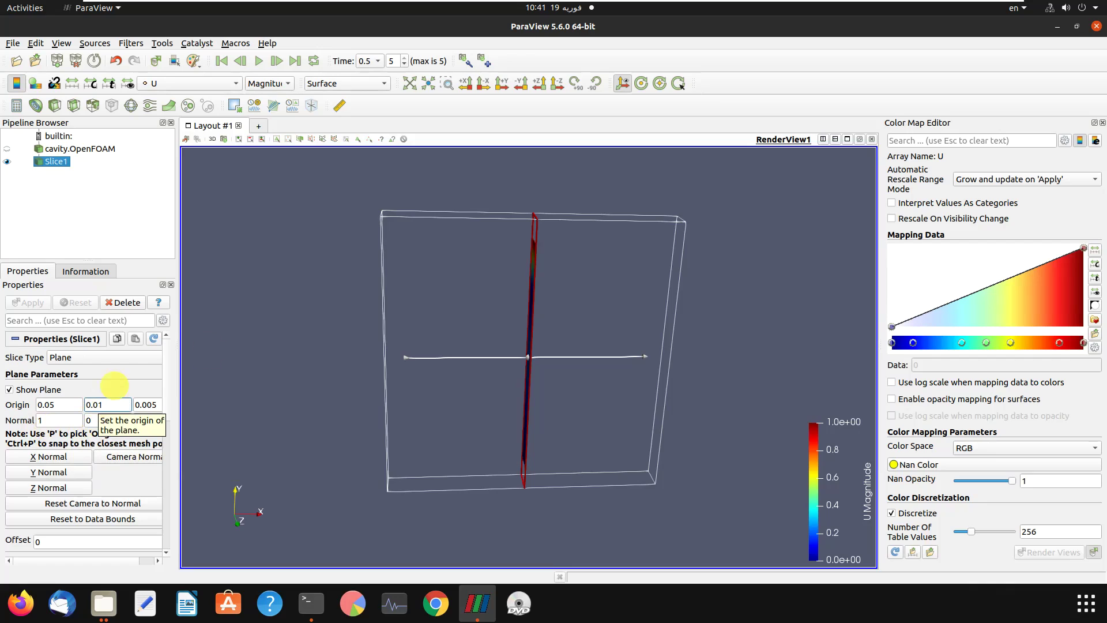
{"action": "key", "text": "Return"}
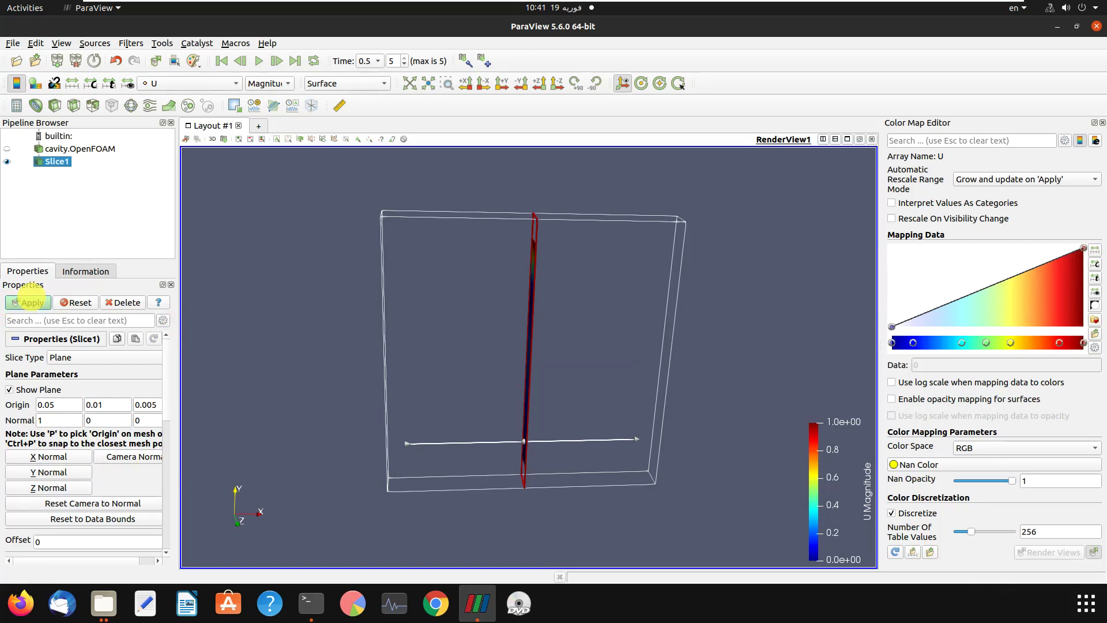
{"action": "left_click", "coordinate": [30, 302]}
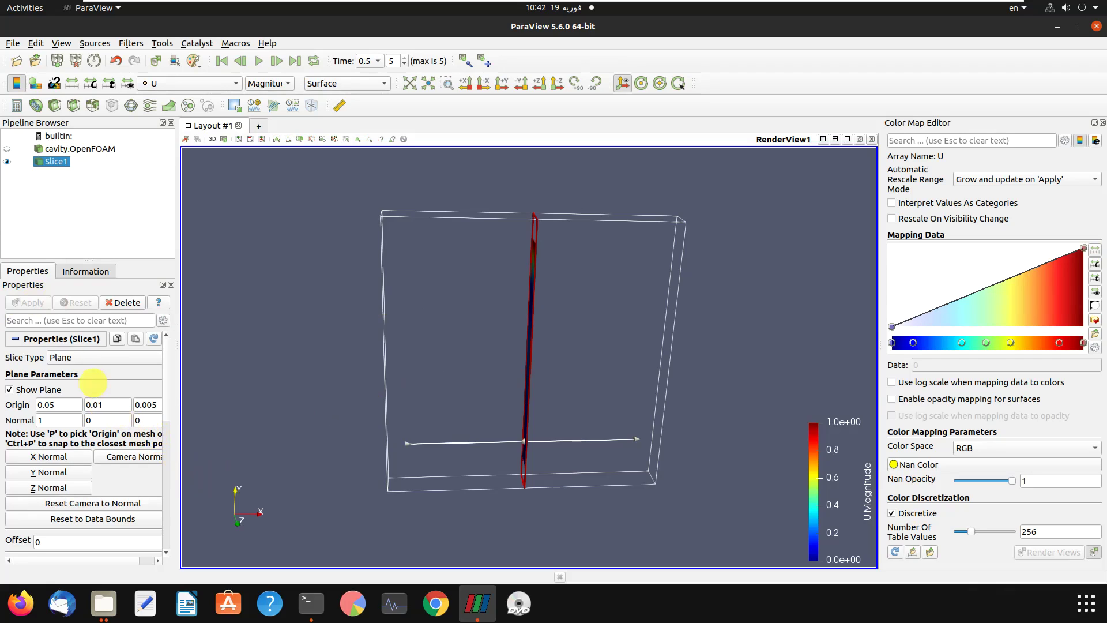
Step: Hide the slice plane widget, view the slice as a strip, and delete Slice1
{"action": "left_click", "coordinate": [10, 391]}
{"action": "left_click_drag", "start_coordinate": [352, 343], "coordinate": [515, 342]}
{"action": "key", "text": "Delete"}
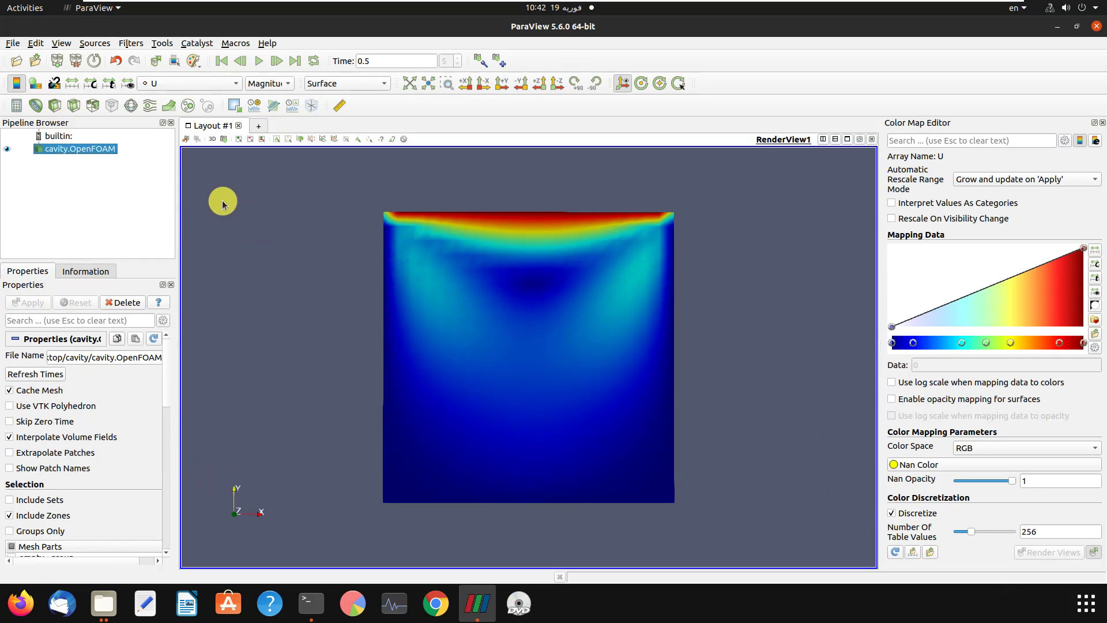
Step: Add a Clip1 filter to the cavity, apply it, and orbit to view it obliquely
{"action": "left_click", "coordinate": [53, 106]}
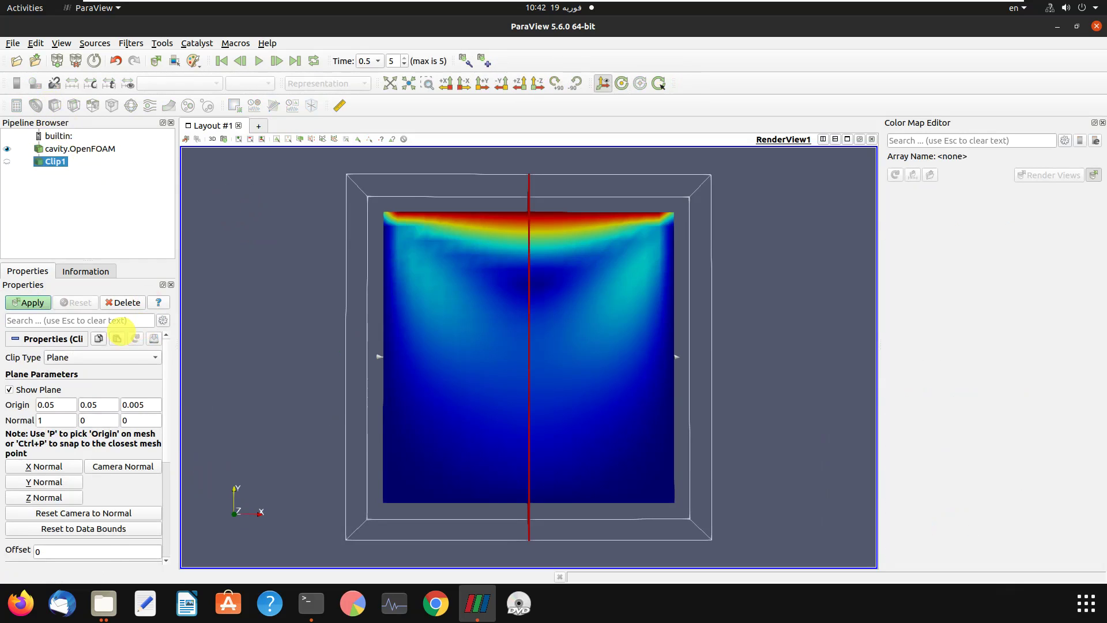
{"action": "left_click", "coordinate": [36, 306]}
{"action": "left_click_drag", "start_coordinate": [264, 286], "coordinate": [217, 309]}
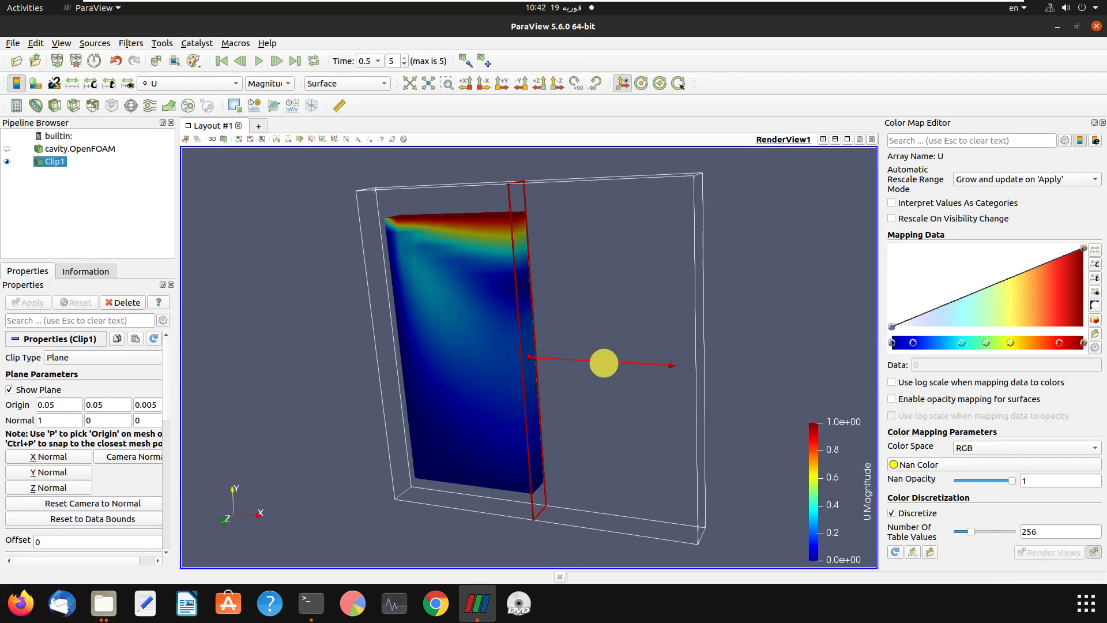
Step: Tilt the clip plane to near-vertical, re-apply, and hide the plane widget
{"action": "left_click", "coordinate": [670, 367]}
{"action": "left_click_drag", "start_coordinate": [672, 366], "coordinate": [442, 351]}
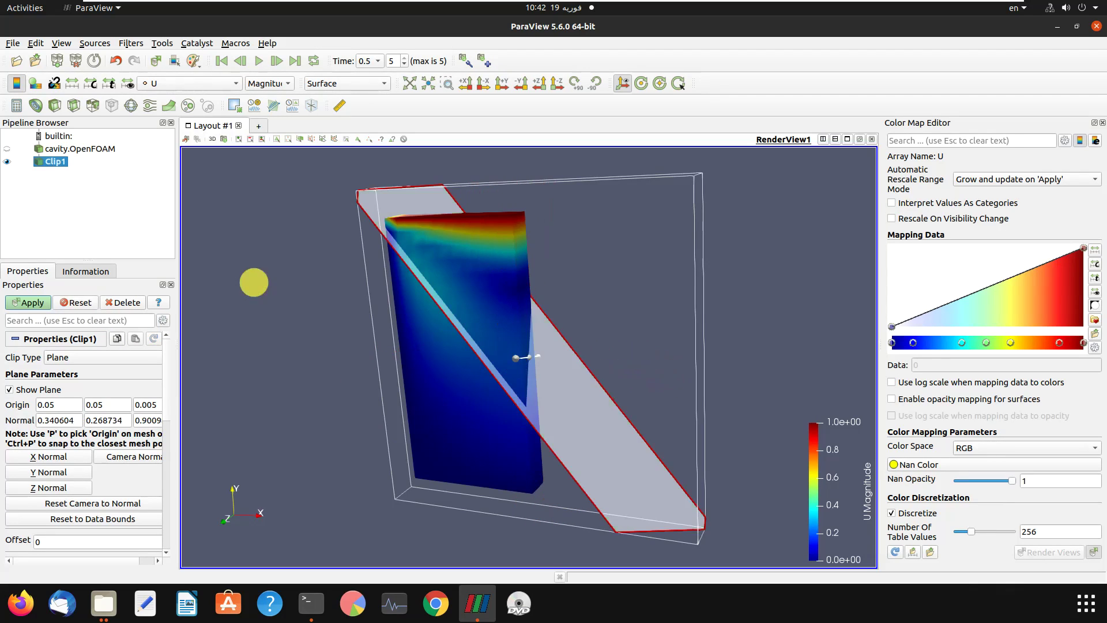
{"action": "left_click", "coordinate": [24, 301]}
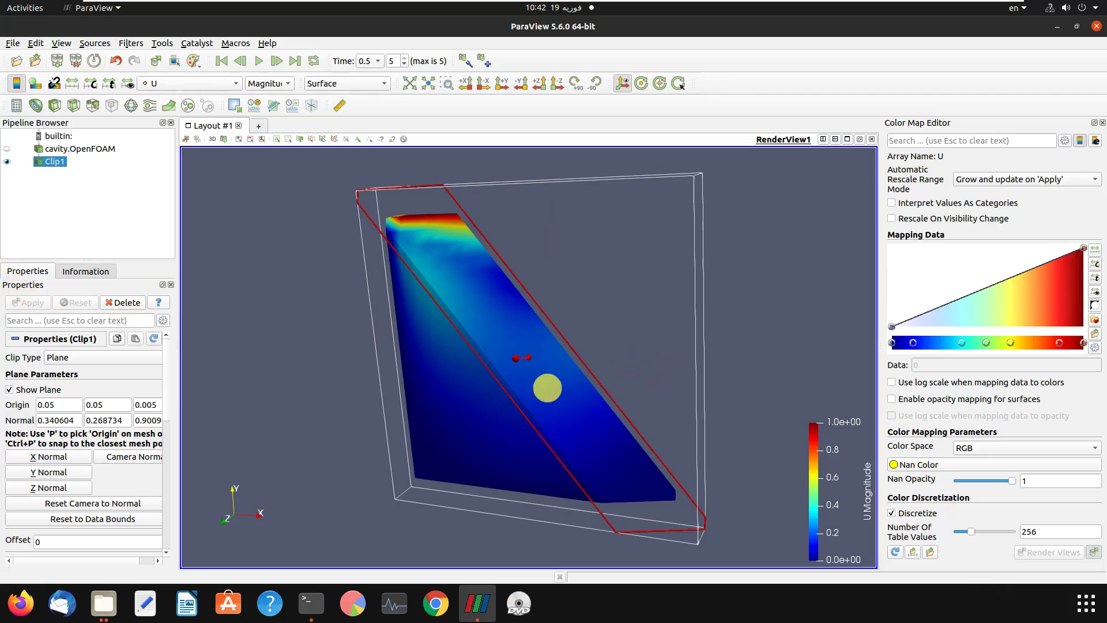
{"action": "left_click_drag", "start_coordinate": [577, 349], "coordinate": [618, 385]}
{"action": "left_click", "coordinate": [25, 303]}
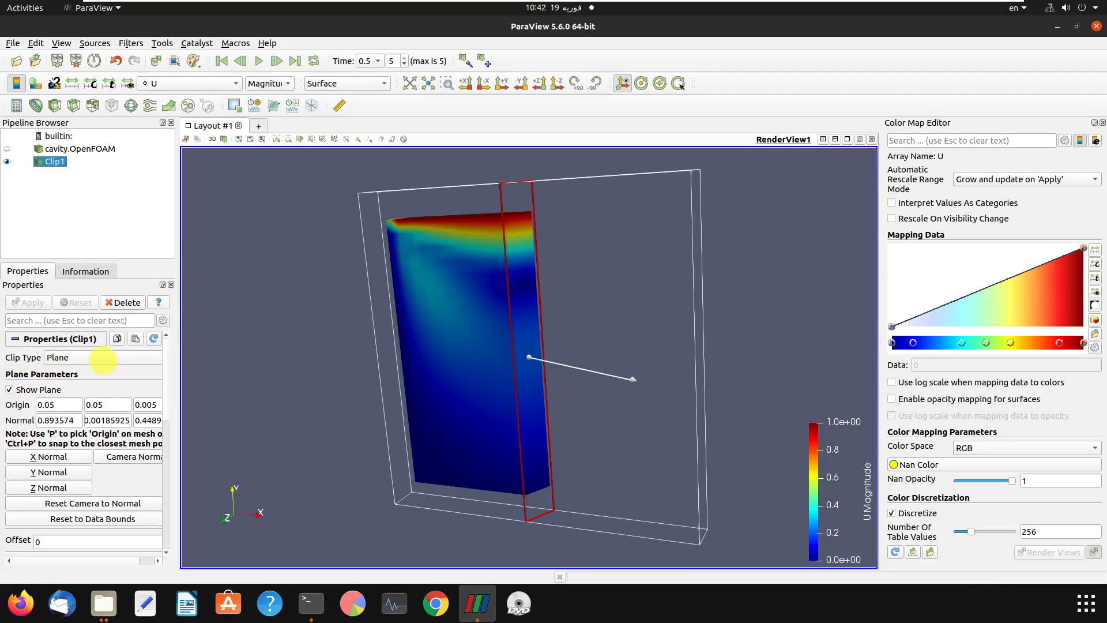
{"action": "left_click", "coordinate": [10, 389]}
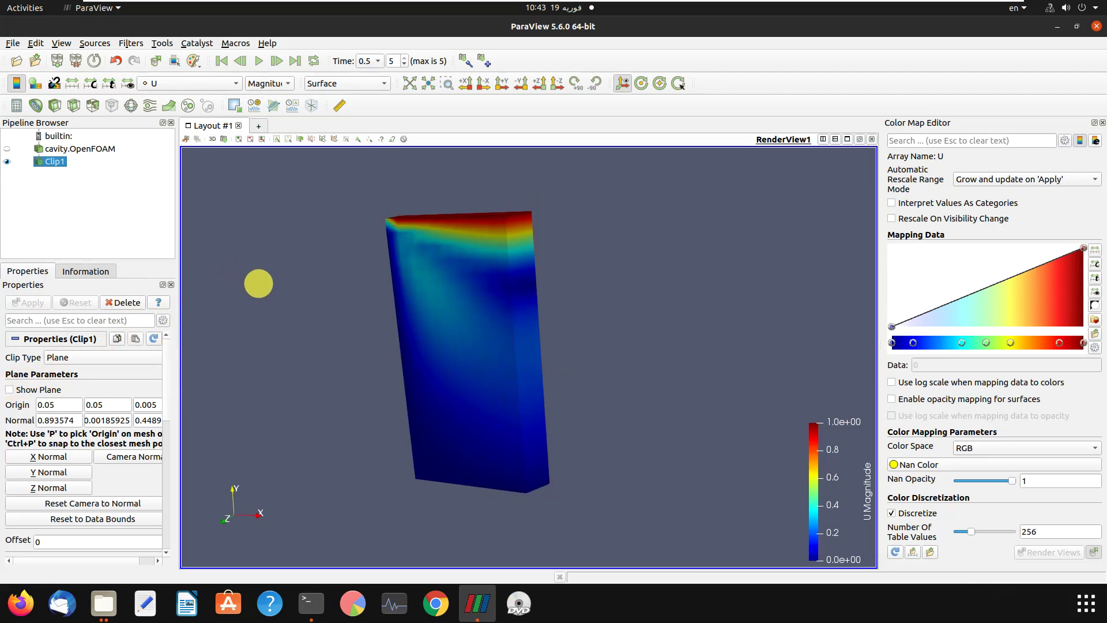
{"action": "left_click_drag", "start_coordinate": [258, 284], "coordinate": [386, 262]}
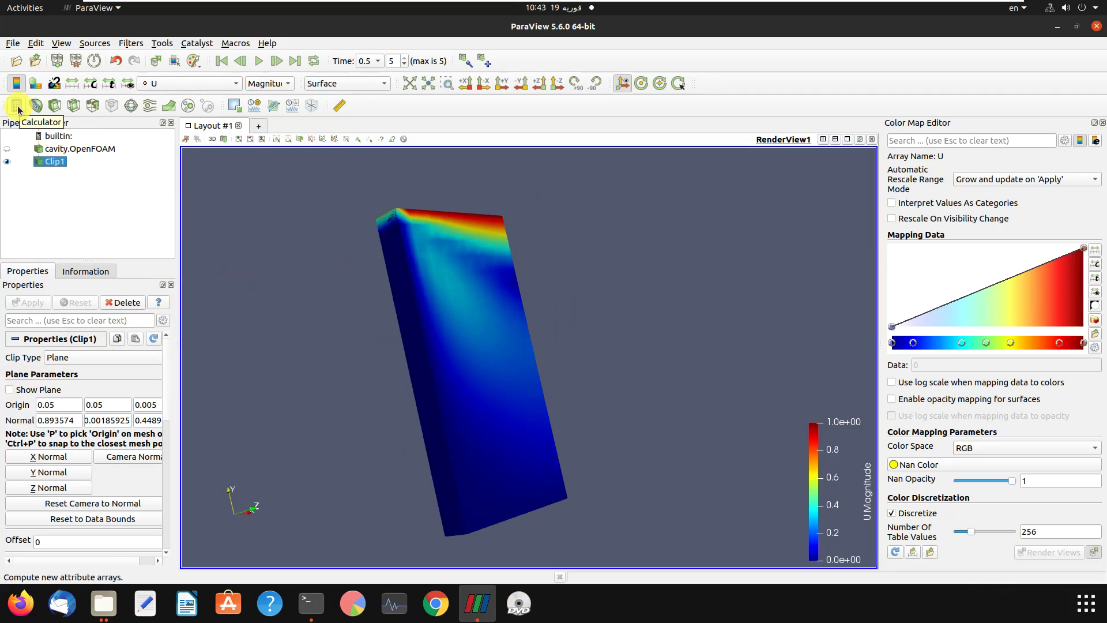
{"action": "left_click_drag", "start_coordinate": [261, 297], "coordinate": [219, 295]}
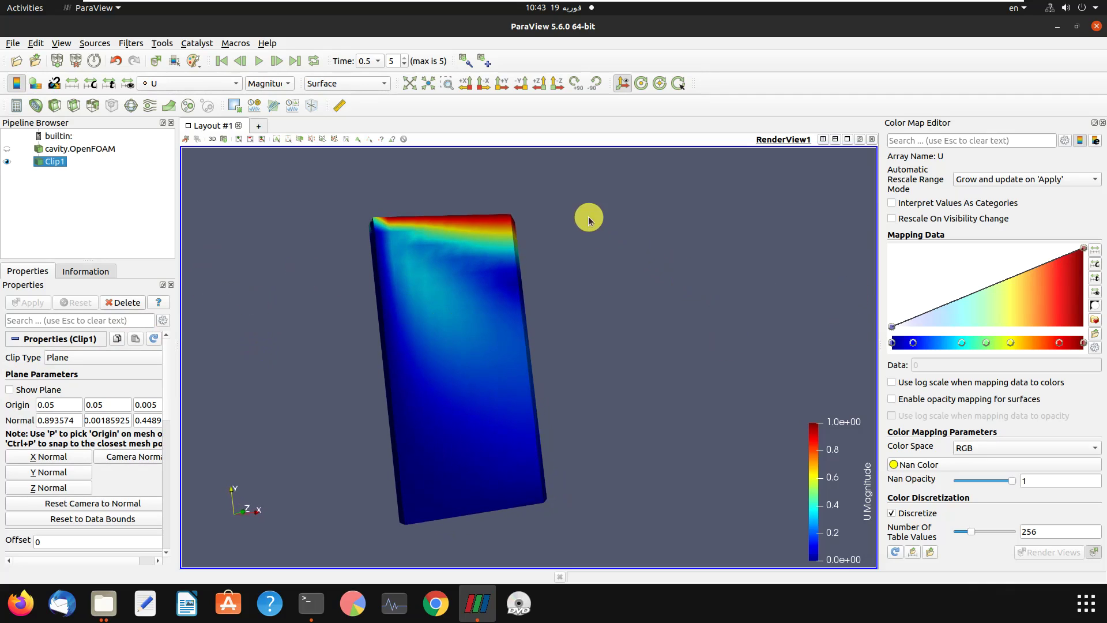
{"action": "mouse_move", "coordinate": [588, 218]}
{"action": "left_mouse_down"}
{"action": "mouse_move", "coordinate": [612, 277]}
{"action": "mouse_move", "coordinate": [645, 282]}
{"action": "mouse_move", "coordinate": [643, 247]}
{"action": "mouse_move", "coordinate": [586, 230]}
{"action": "left_mouse_up"}
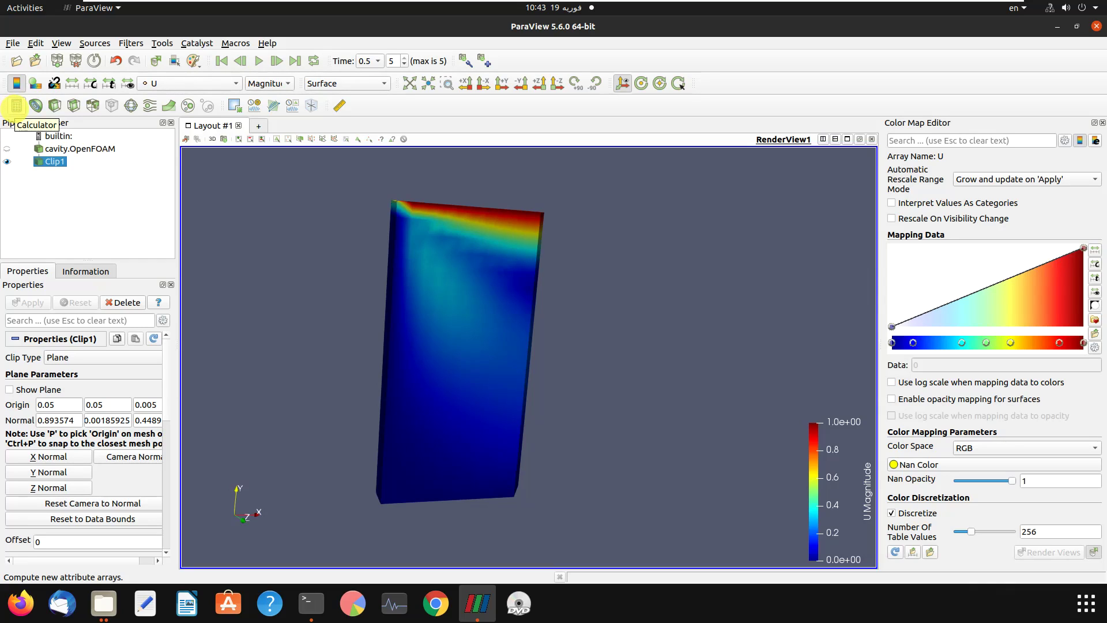
{"action": "left_click_drag", "start_coordinate": [254, 237], "coordinate": [242, 244]}
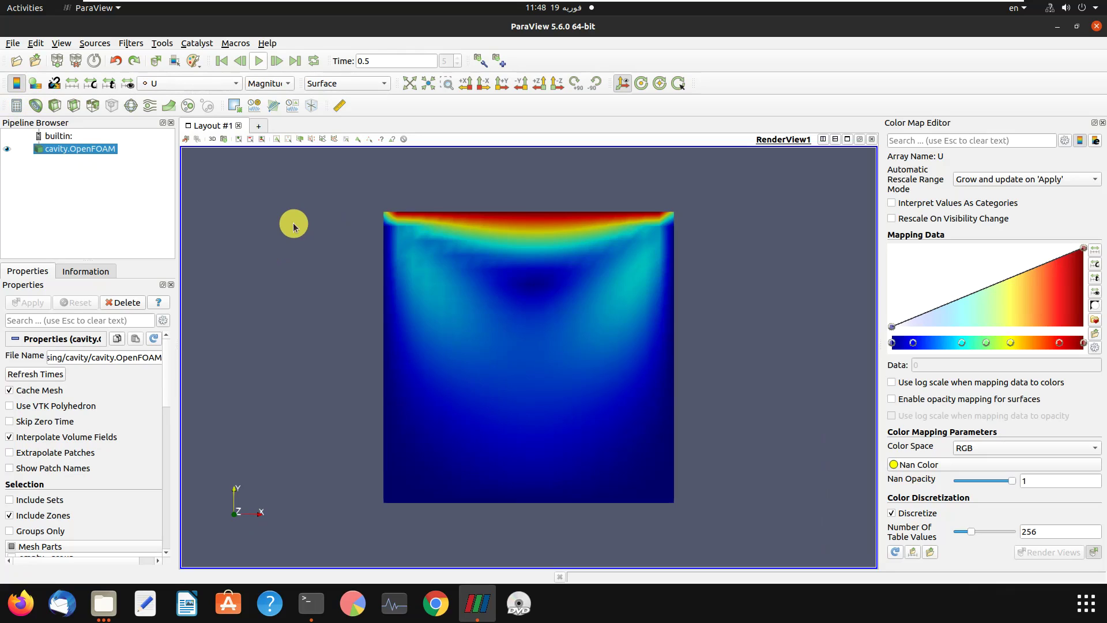
Step: Add PlotOverLine1 to the cavity with its end point at (0.0843417, 0.109514, 0.01)
{"action": "left_click", "coordinate": [273, 106]}
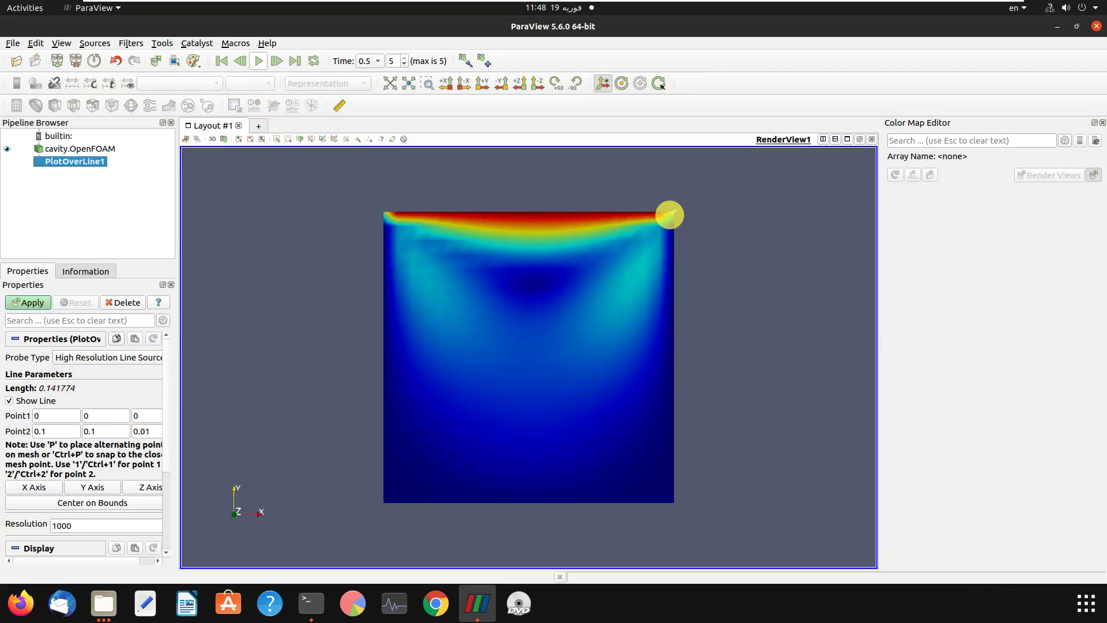
{"action": "left_click_drag", "start_coordinate": [673, 212], "coordinate": [626, 184]}
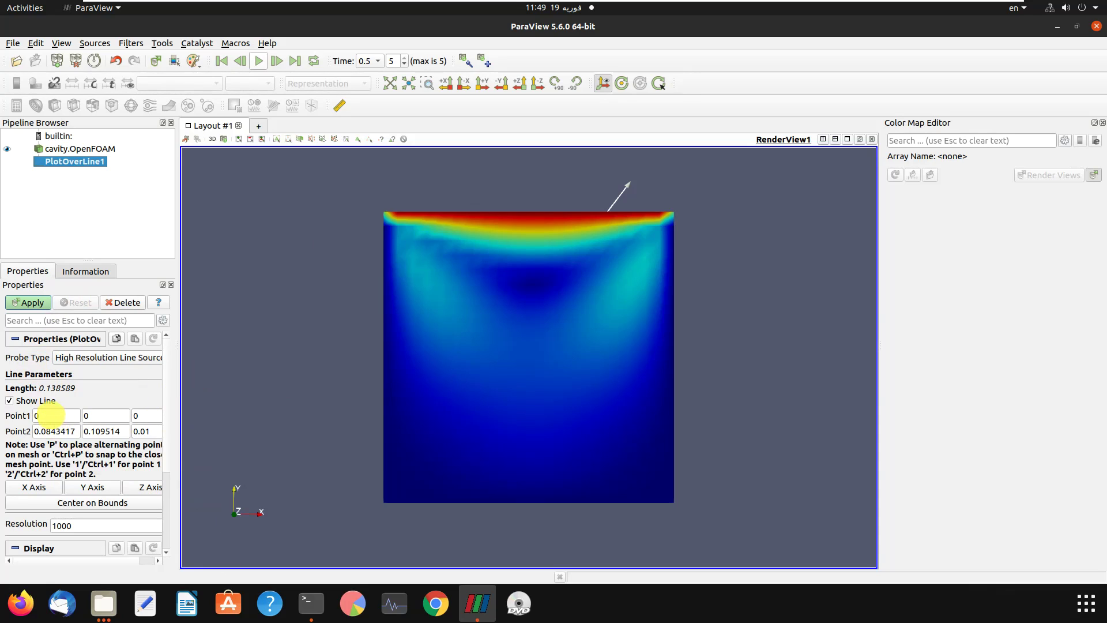
Step: Set the PlotOverLine Point1 X and Point2 X coordinates both to 0.04
{"action": "left_click", "coordinate": [103, 428]}
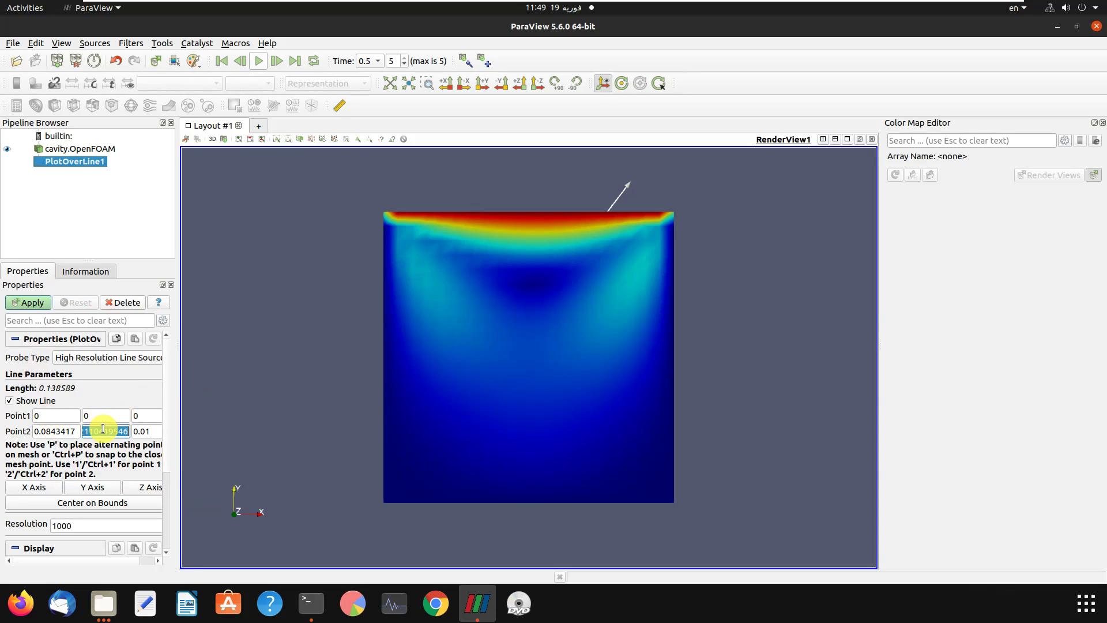
{"action": "left_click", "coordinate": [64, 433]}
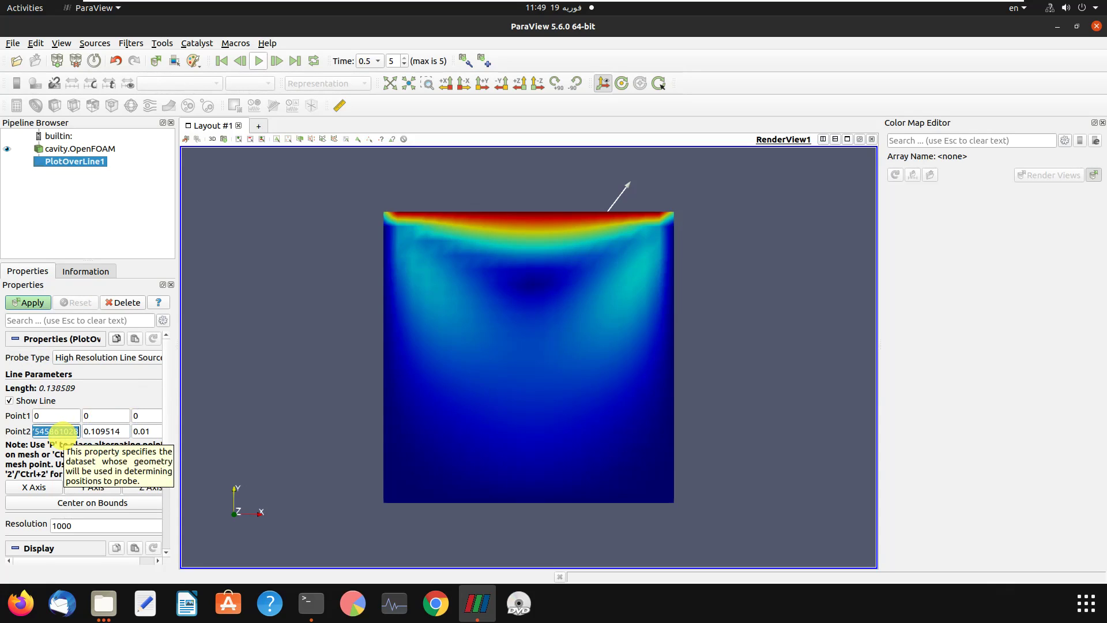
{"action": "left_click", "coordinate": [53, 416]}
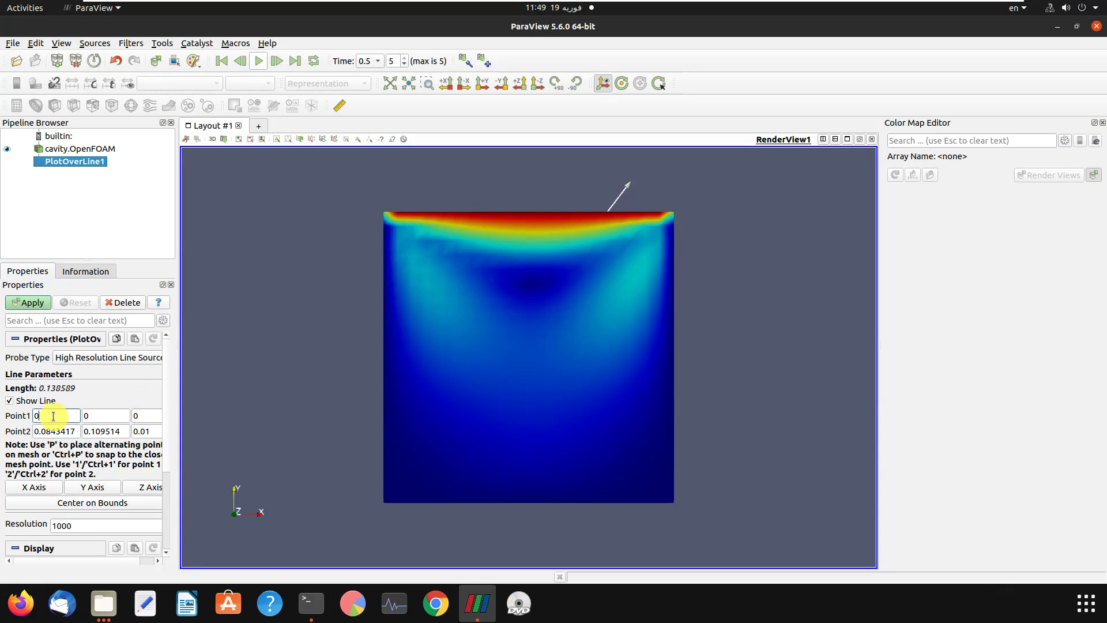
{"action": "type", "text": "0.04"}
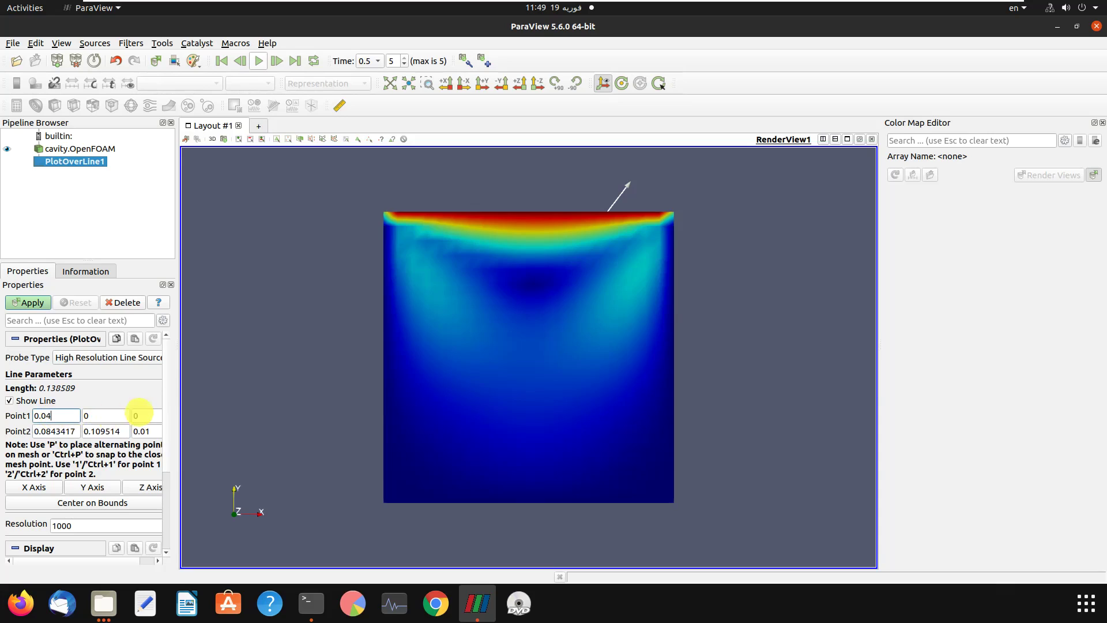
{"action": "left_click", "coordinate": [229, 360]}
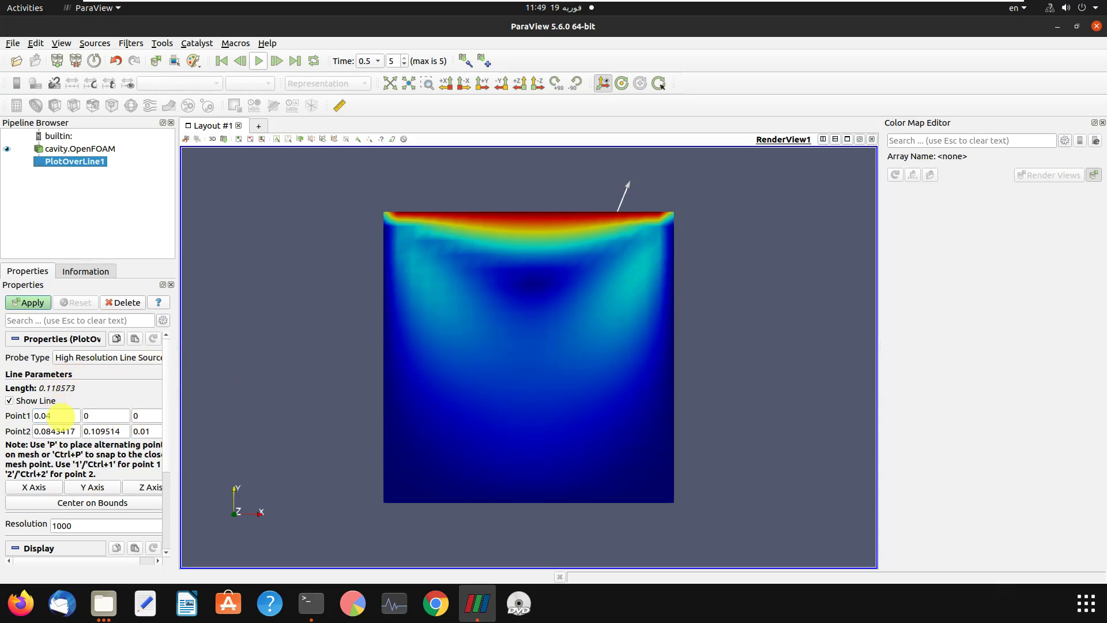
{"action": "left_click", "coordinate": [61, 434]}
{"action": "type", "text": "0.0"}
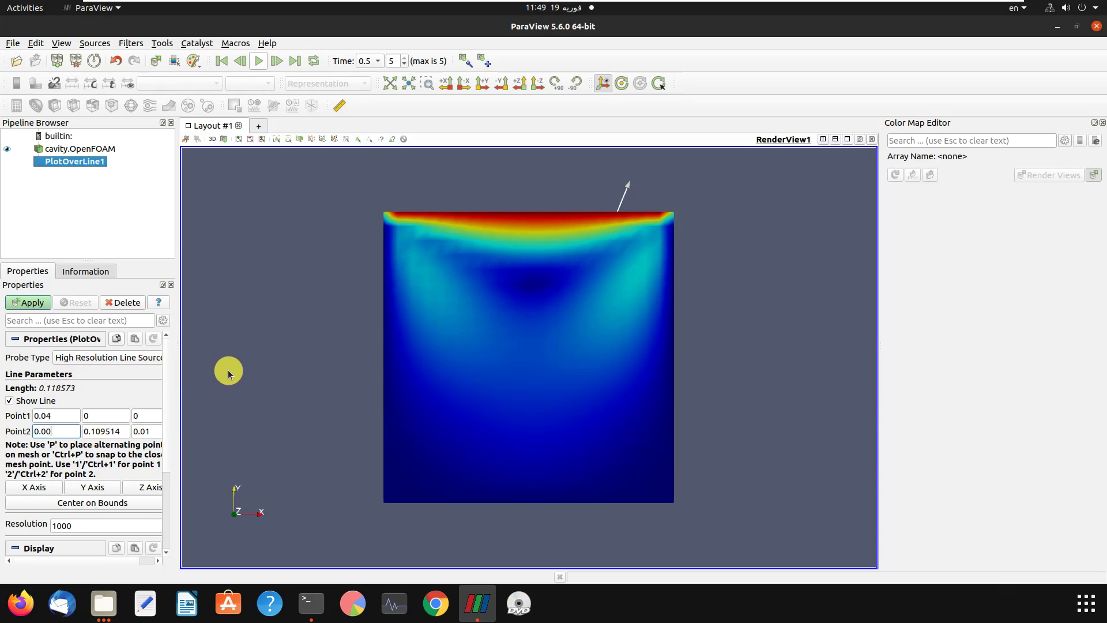
{"action": "type", "text": "4"}
{"action": "key", "text": "Return"}
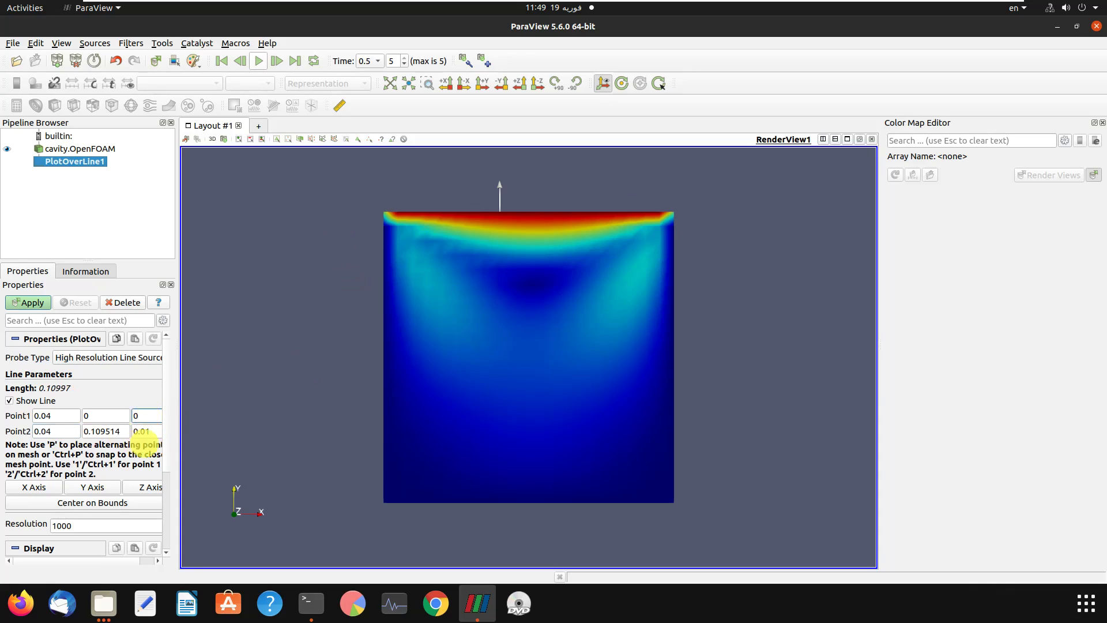
Step: Set Point2 Z to 0 and orbit the cavity to check the vertical probe line
{"action": "left_click_drag", "start_coordinate": [152, 432], "coordinate": [136, 432]}
{"action": "double_click", "coordinate": [142, 434]}
{"action": "type", "text": "0"}
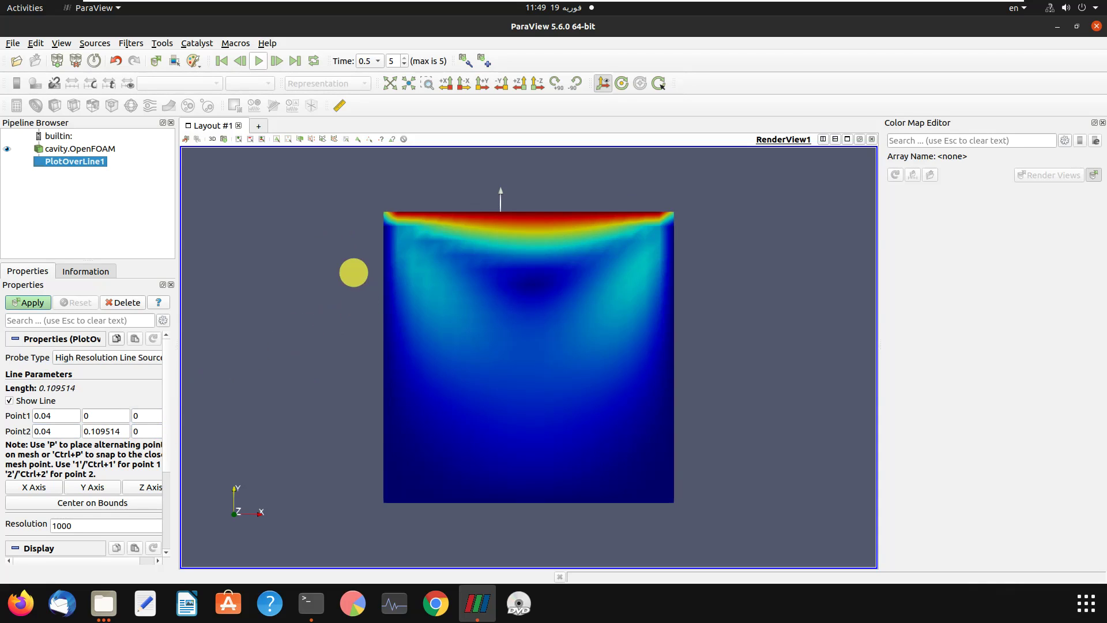
{"action": "left_click_drag", "start_coordinate": [354, 272], "coordinate": [528, 505]}
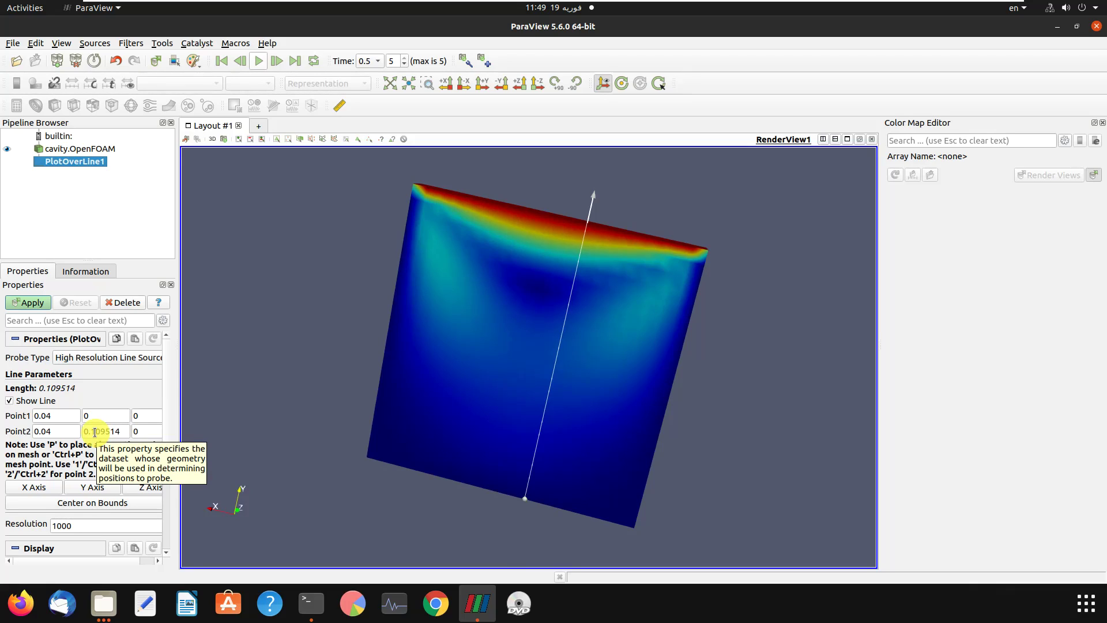
Step: Apply PlotOverLine1 to create the line chart, then scroll down to Series Parameters
{"action": "left_click", "coordinate": [23, 307]}
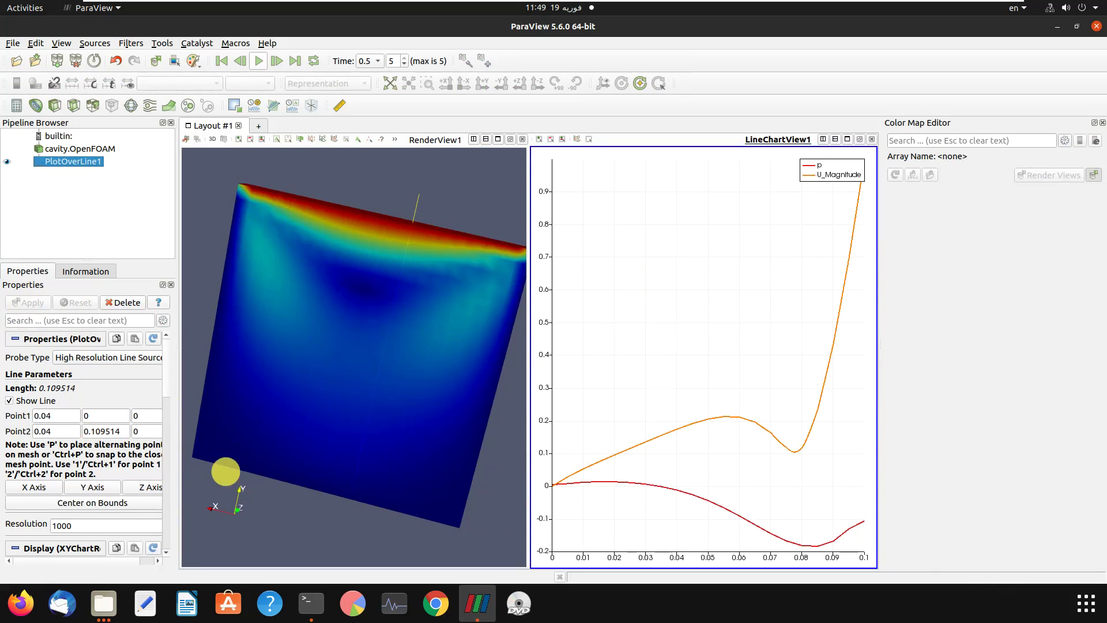
{"action": "left_click_drag", "start_coordinate": [169, 387], "coordinate": [163, 455]}
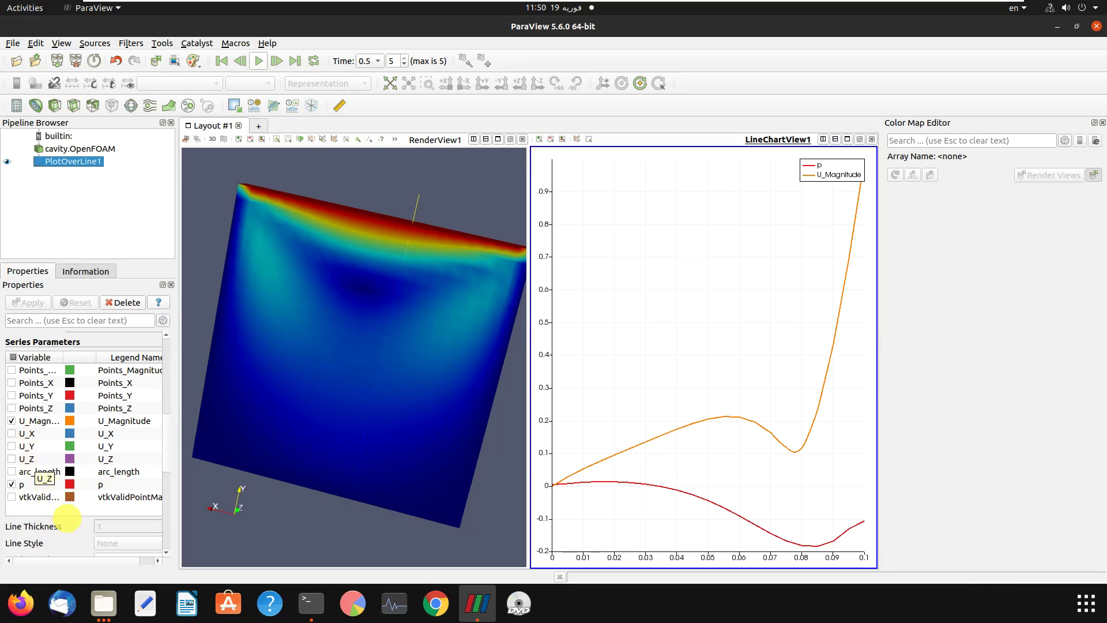
Step: Uncheck the p series so only U_Magnitude is plotted, and maximize LineChartView1
{"action": "left_click", "coordinate": [11, 486]}
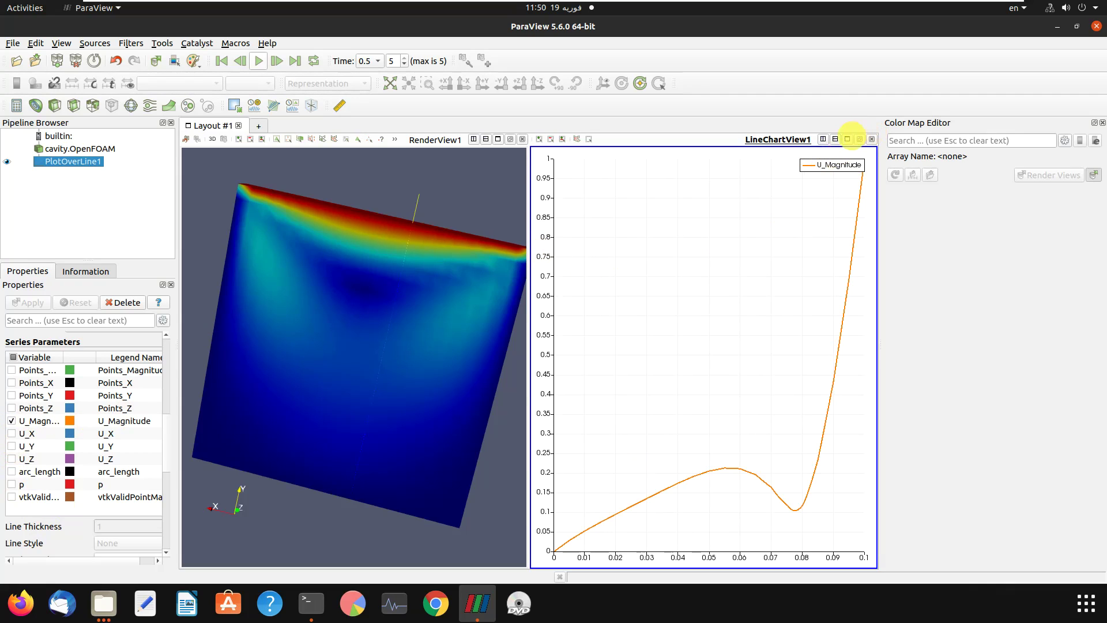
{"action": "left_click", "coordinate": [846, 140]}
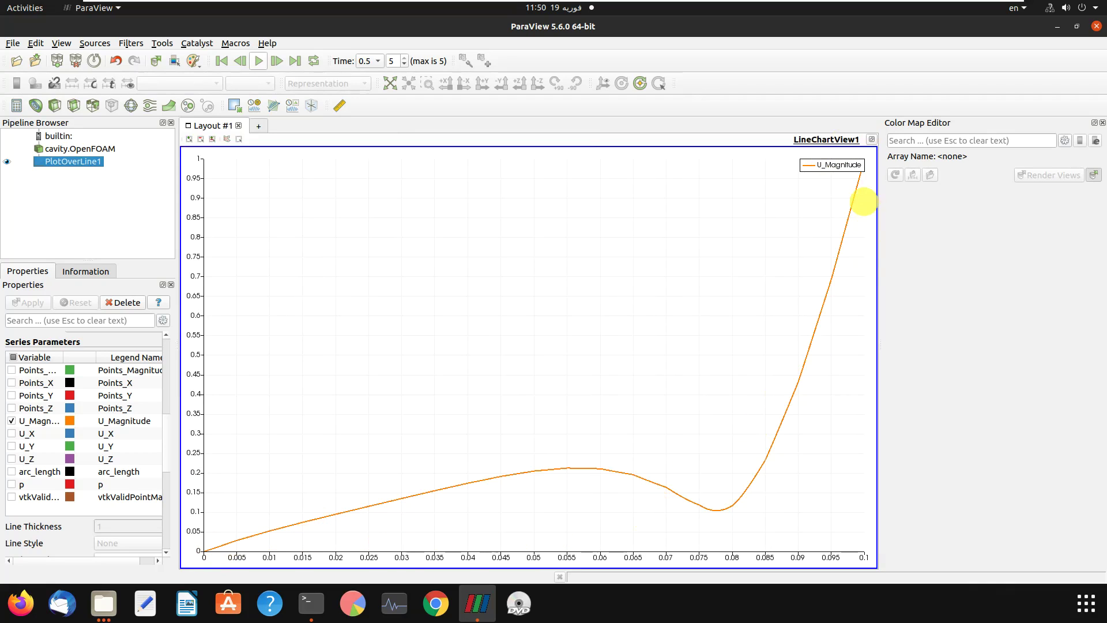
{"action": "mouse_move", "coordinate": [861, 175]}
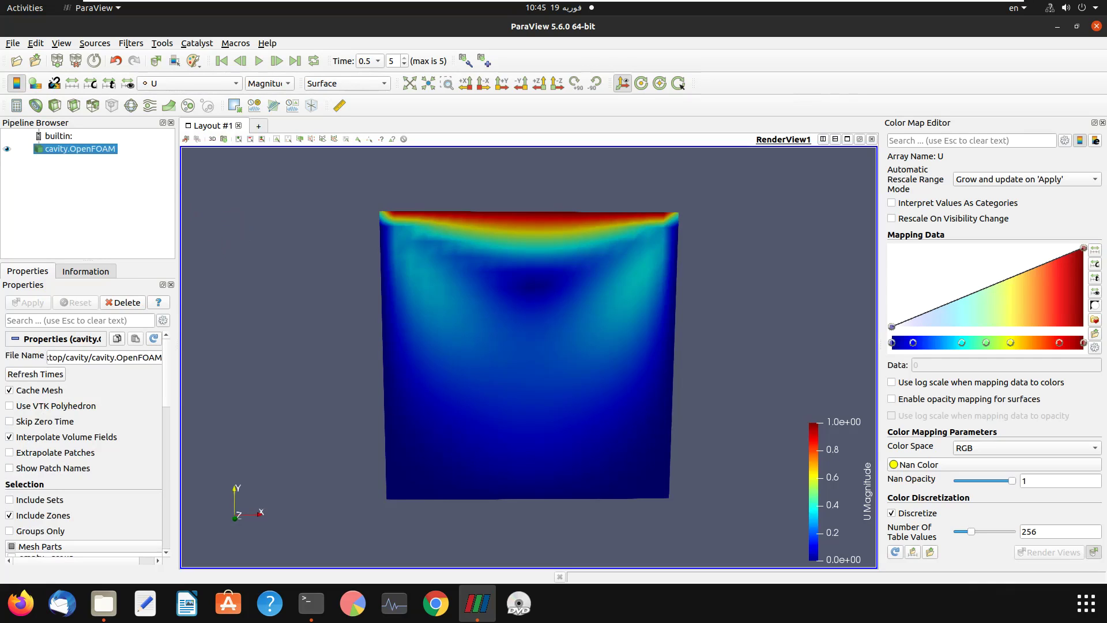
Step: Save the view as the 1204 × 727 PNG screenshot 'cfd', then open Files on the cavity folder
{"action": "left_click", "coordinate": [14, 43]}
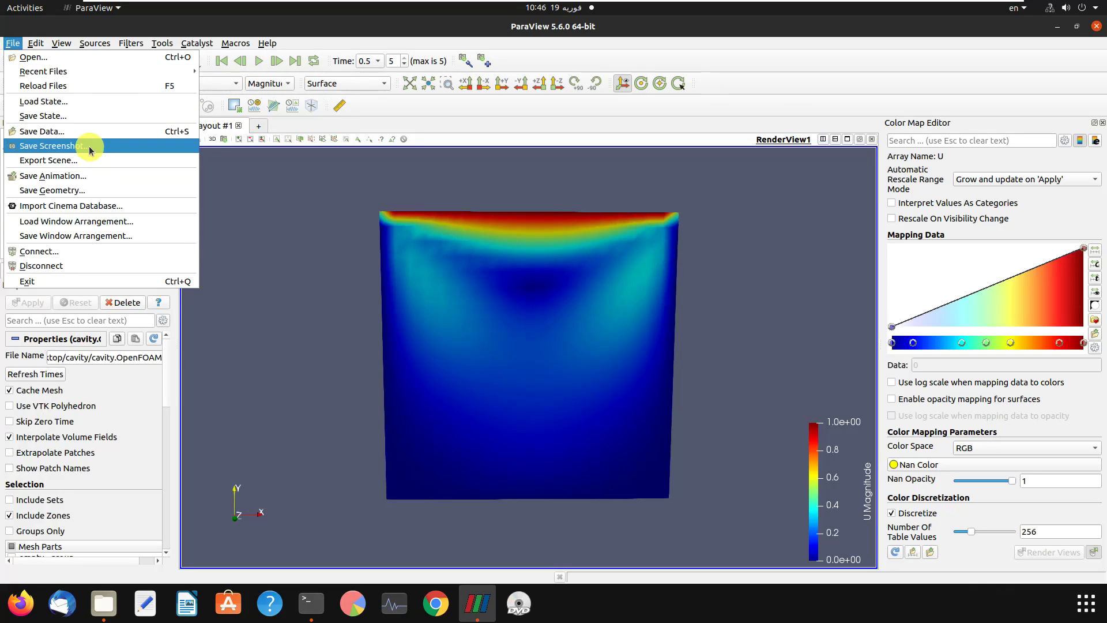
{"action": "left_click", "coordinate": [49, 146]}
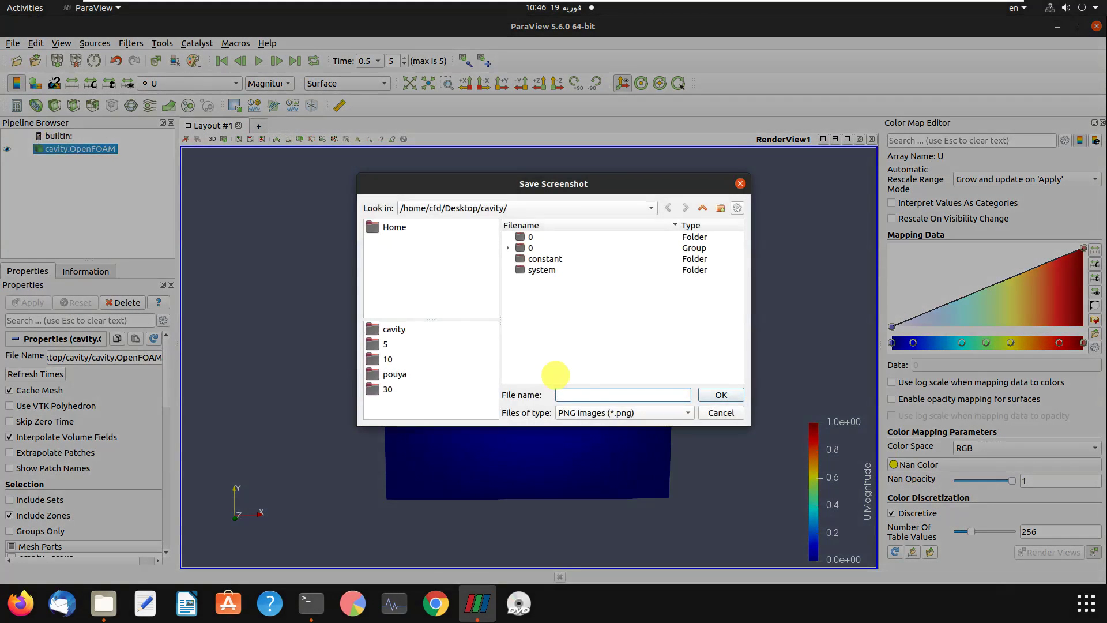
{"action": "type", "text": "cfd"}
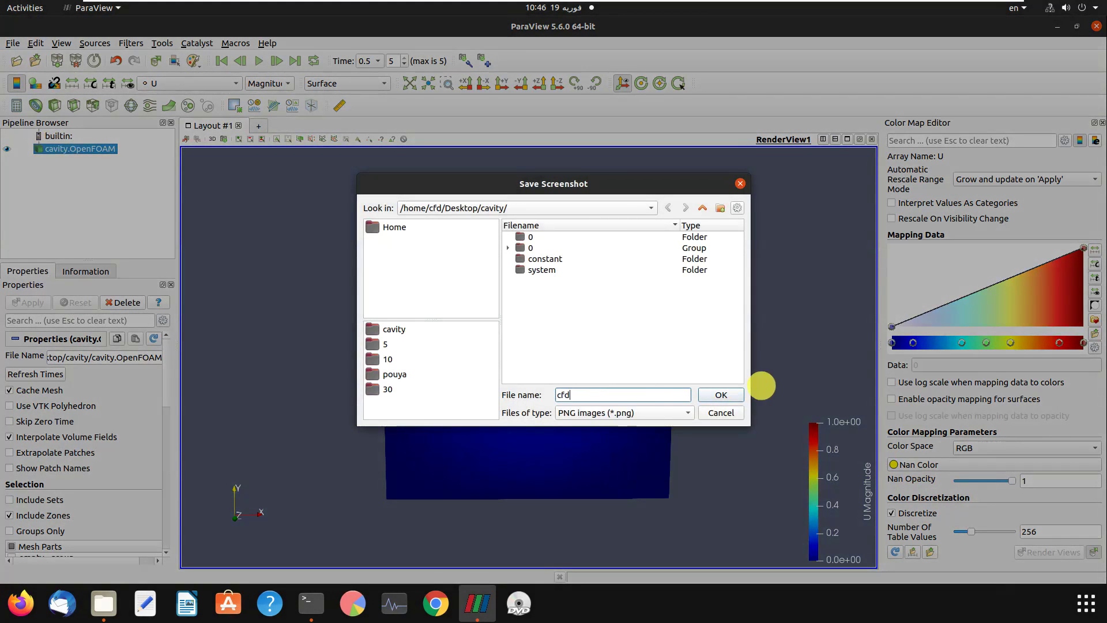
{"action": "left_click", "coordinate": [721, 394]}
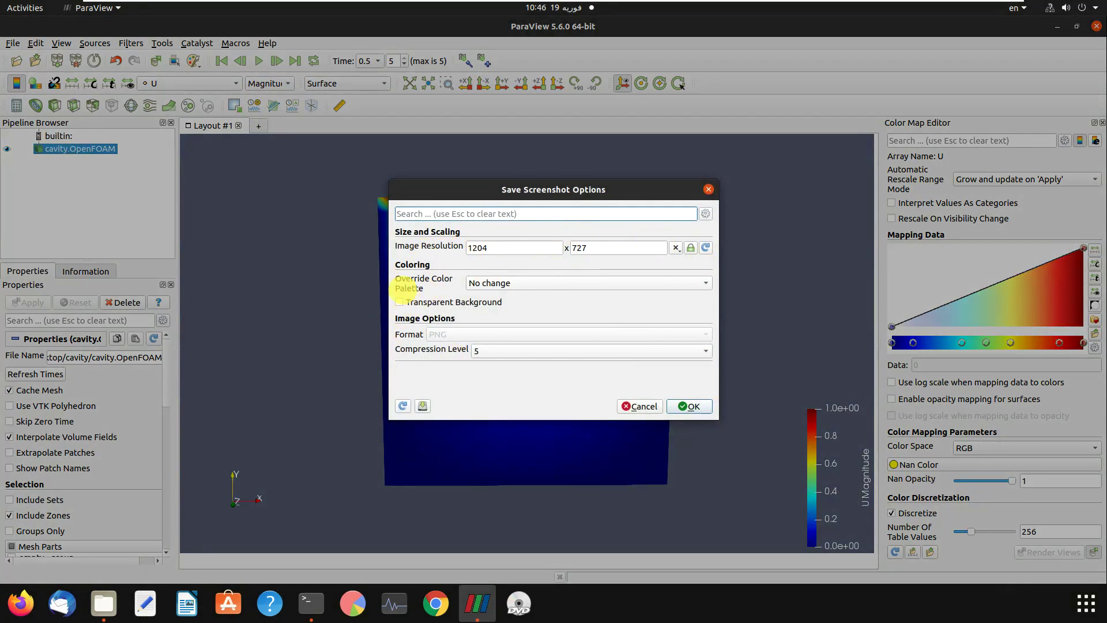
{"action": "left_click", "coordinate": [690, 407]}
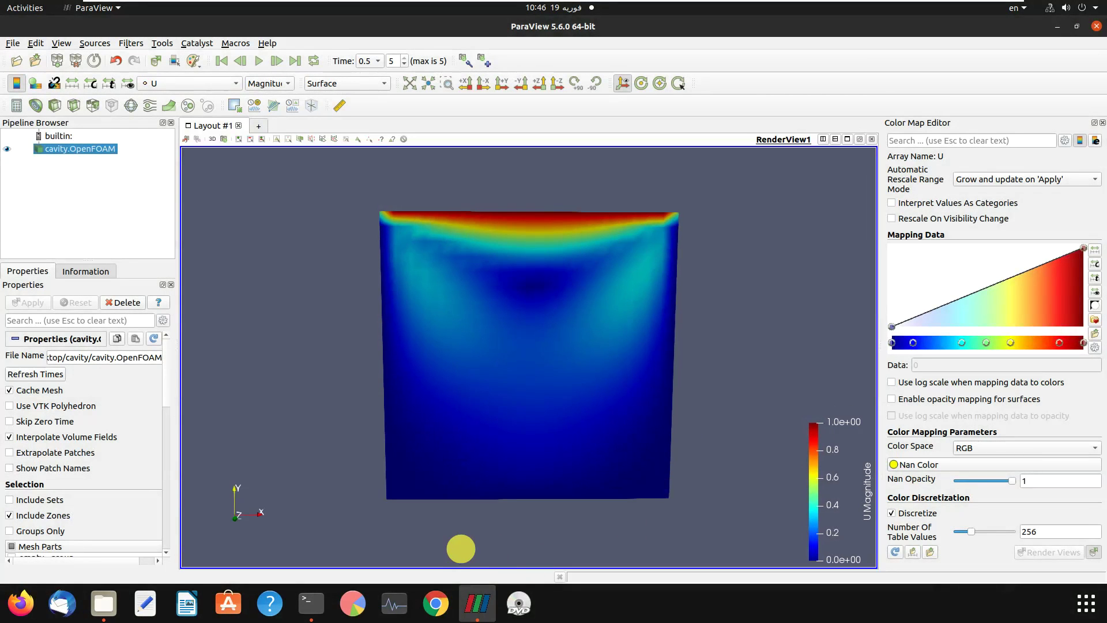
{"action": "left_click", "coordinate": [104, 605]}
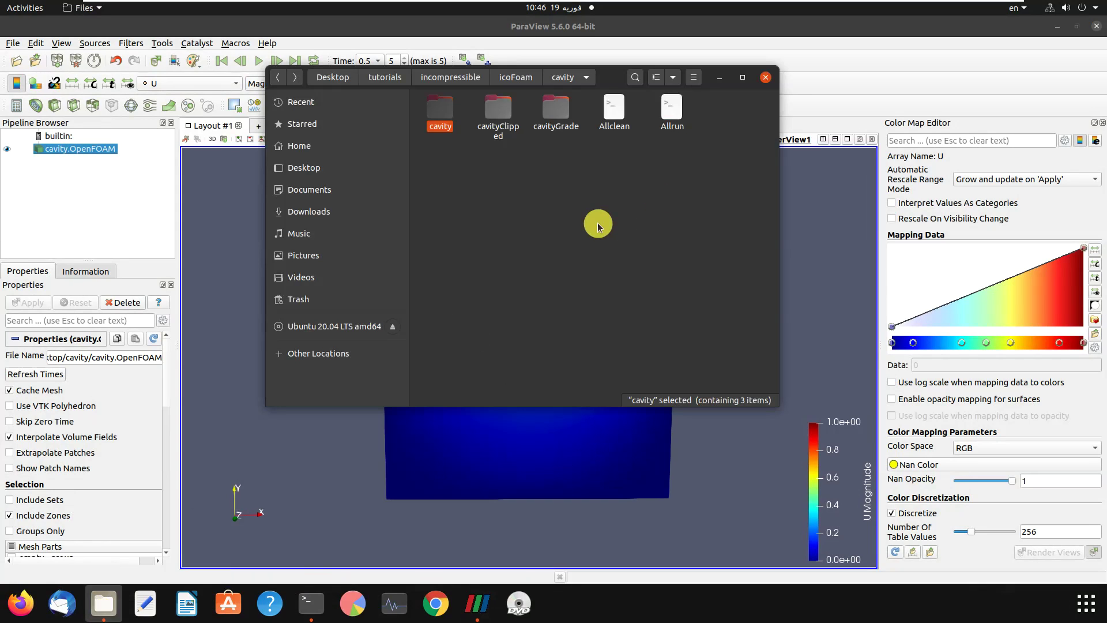
Step: Open cfd.png from the desktop cavity folder in a maximized Image Viewer window
{"action": "left_click", "coordinate": [599, 226]}
{"action": "left_click", "coordinate": [764, 78]}
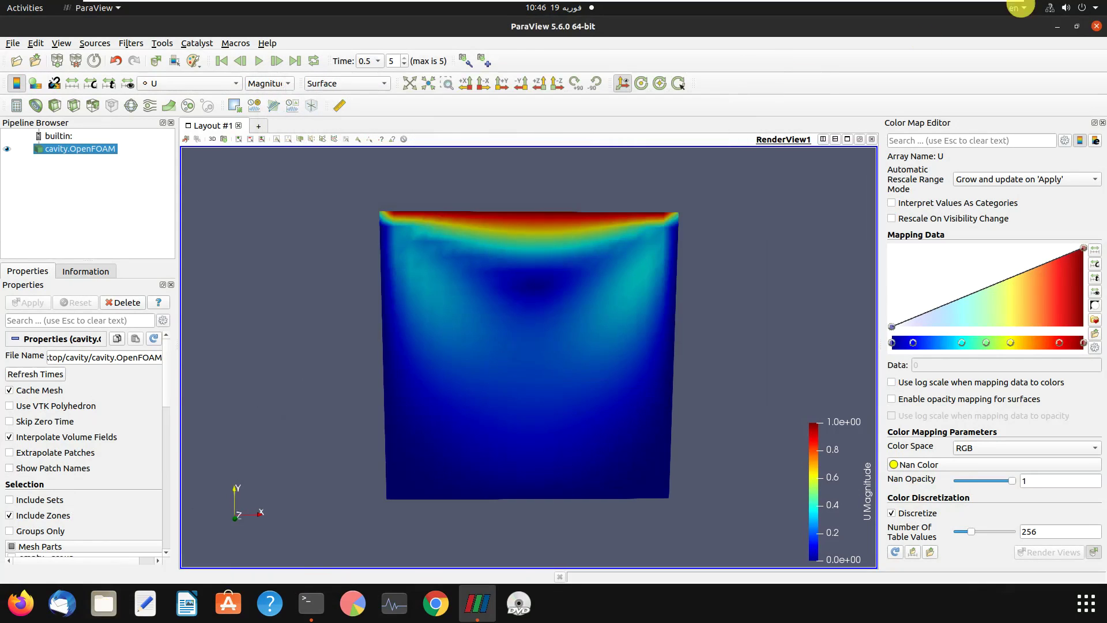
{"action": "left_click", "coordinate": [1057, 26]}
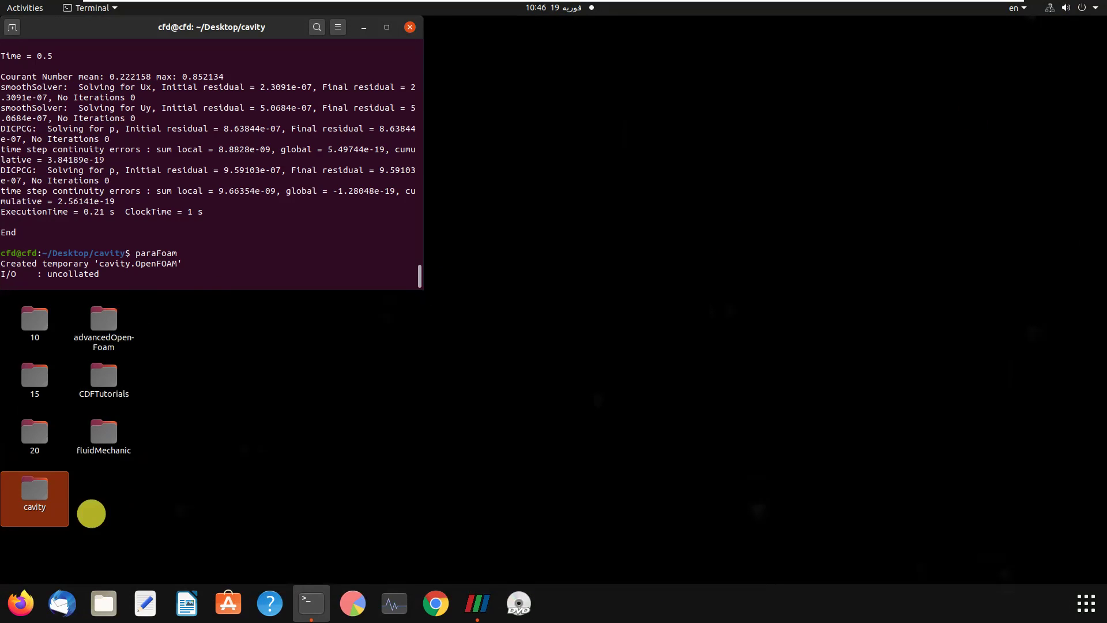
{"action": "double_click", "coordinate": [39, 493]}
{"action": "double_click", "coordinate": [781, 118]}
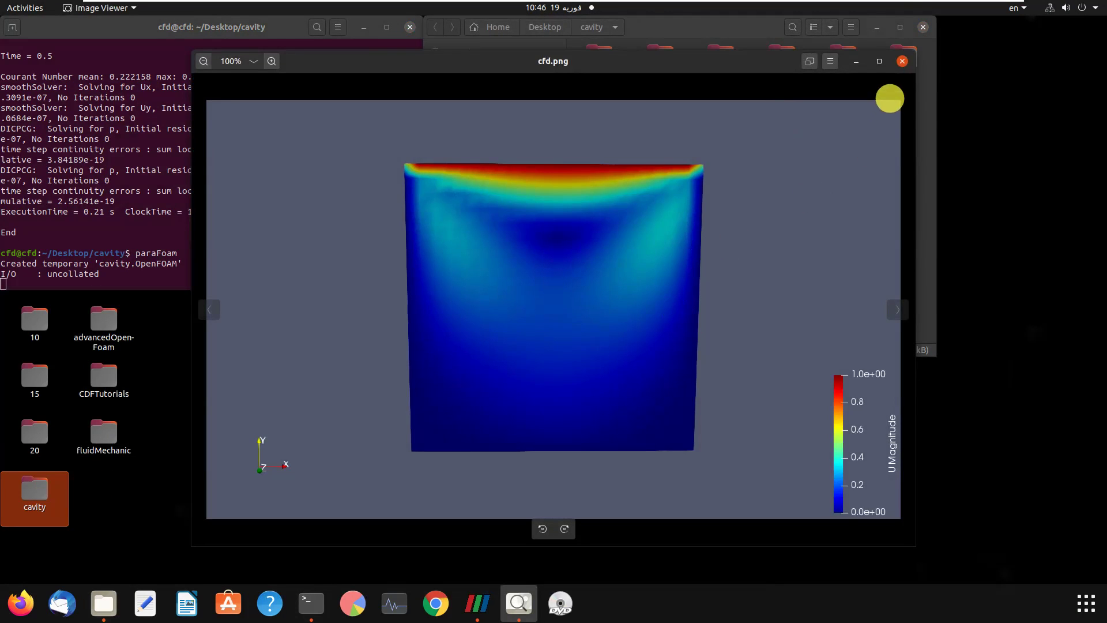
{"action": "left_click", "coordinate": [880, 62]}
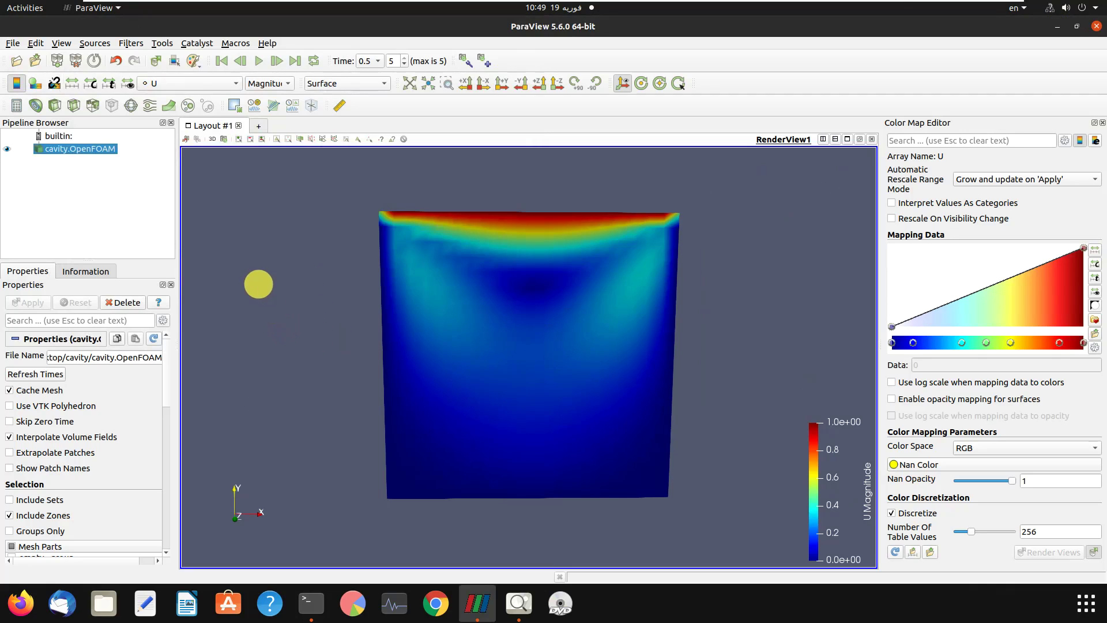
Step: Export the animation as the Ogg-Theora video cfdd.ogv with default animation options
{"action": "left_click", "coordinate": [12, 43]}
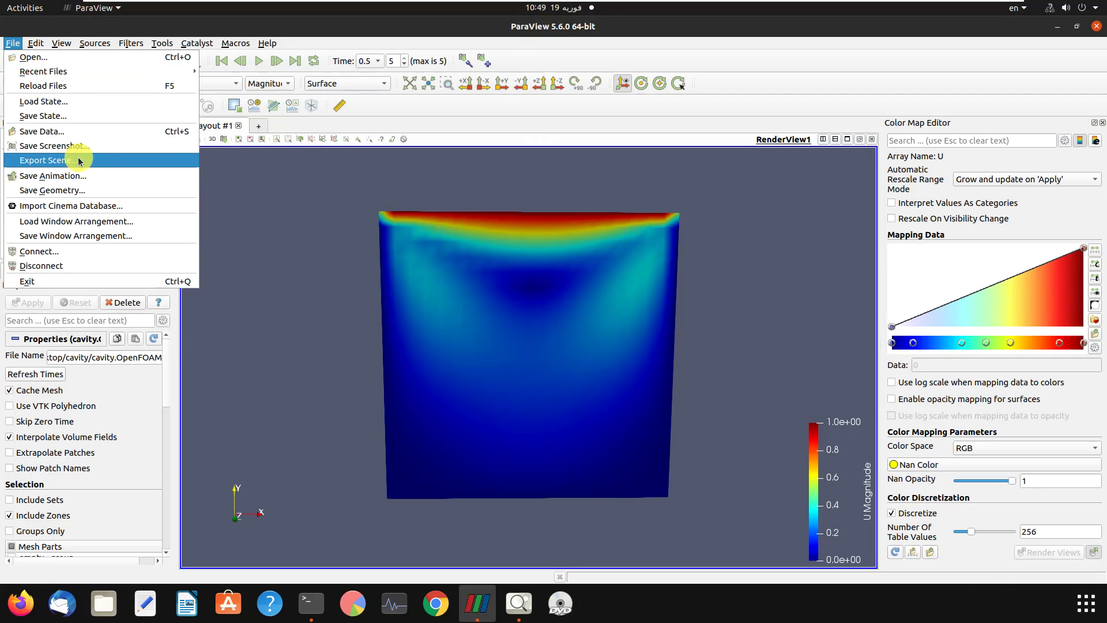
{"action": "left_click", "coordinate": [75, 175]}
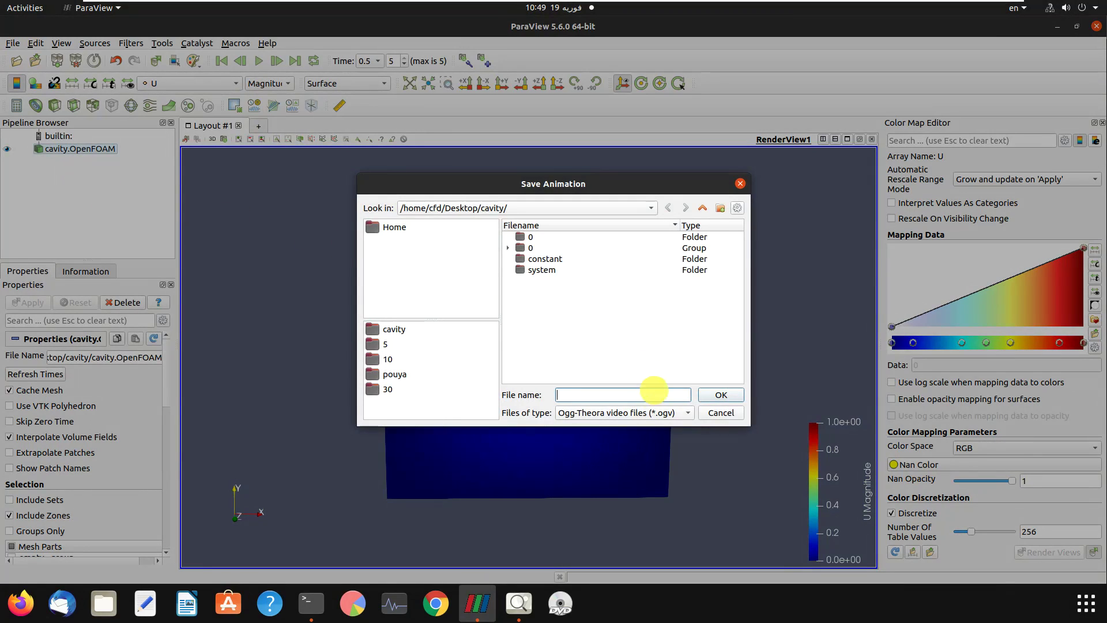
{"action": "left_click", "coordinate": [639, 413]}
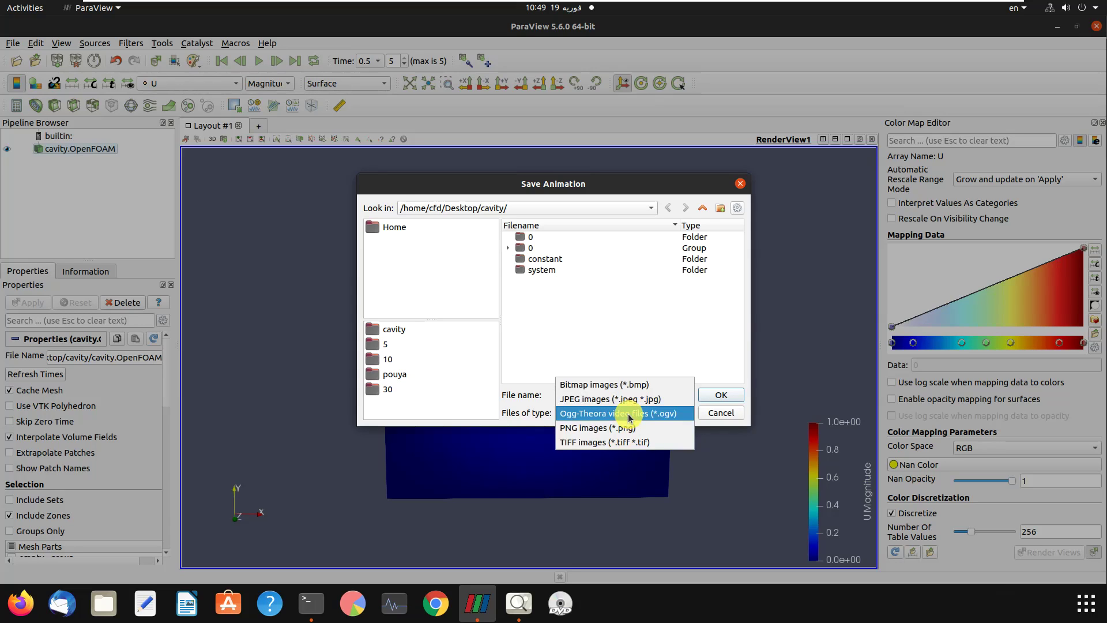
{"action": "left_click", "coordinate": [628, 413]}
{"action": "left_click", "coordinate": [657, 395]}
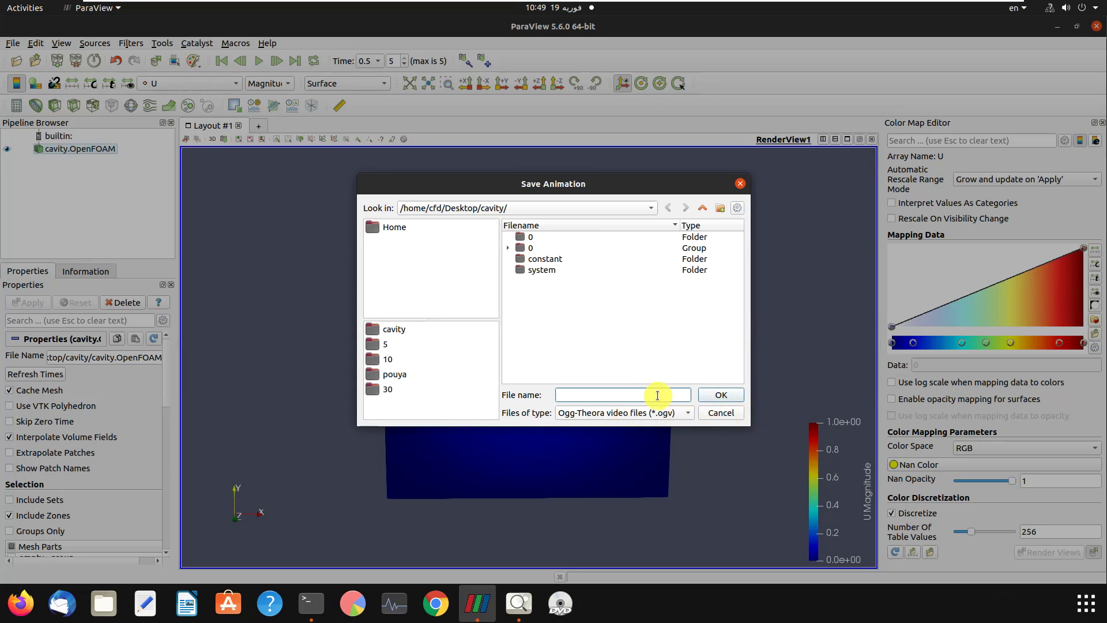
{"action": "type", "text": "cfdd"}
{"action": "left_click", "coordinate": [728, 395]}
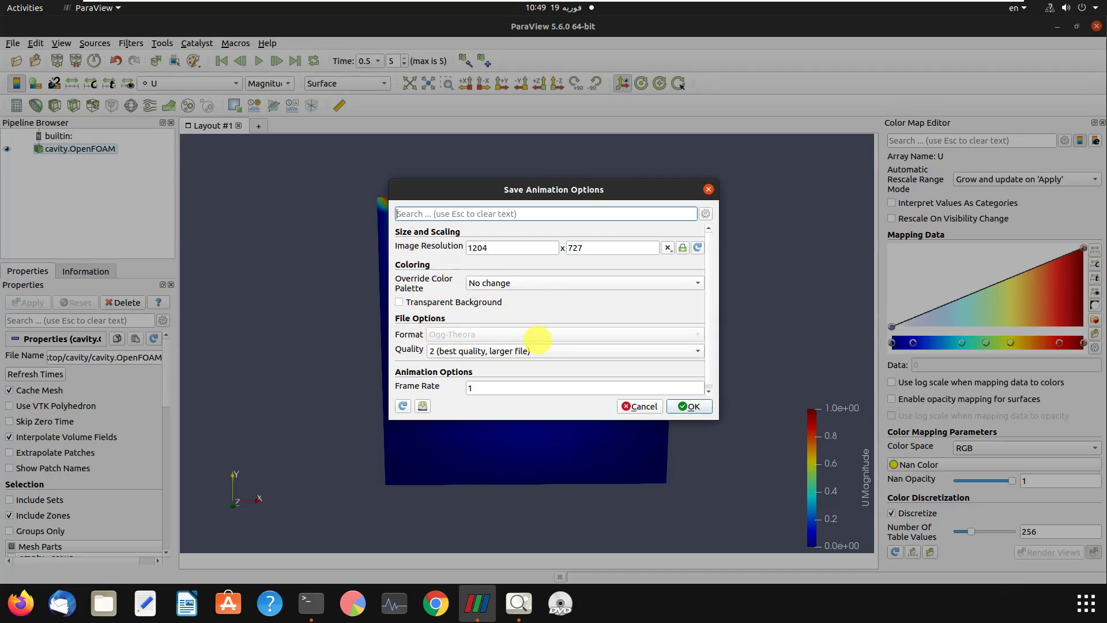
{"action": "left_click", "coordinate": [687, 407]}
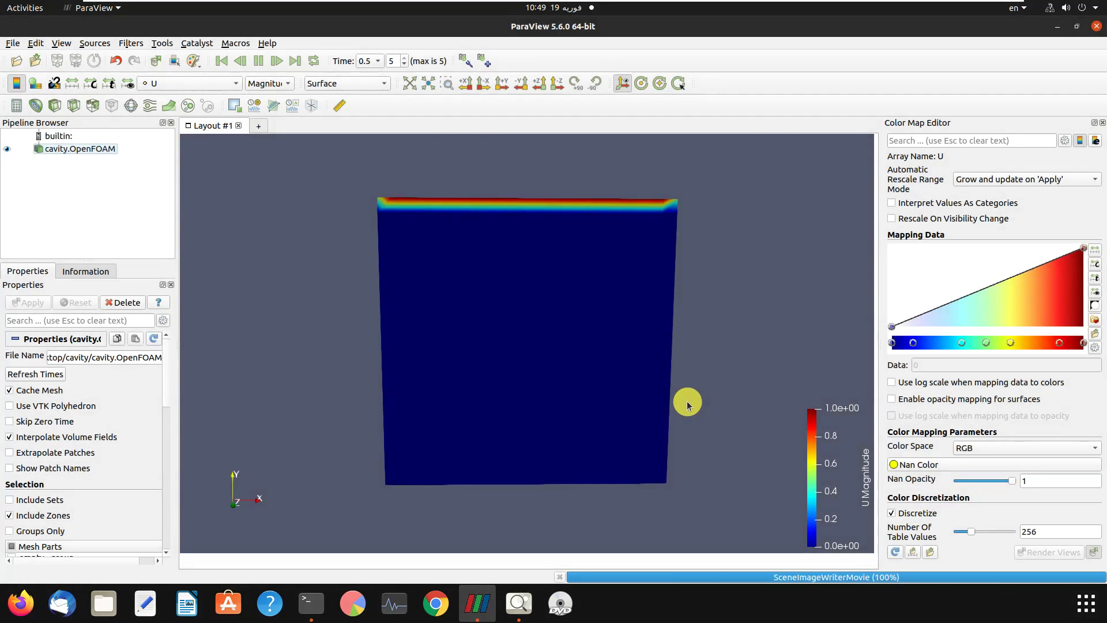
Step: Browse Files to Desktop > cavity and play cfdd.ogv
{"action": "left_click", "coordinate": [104, 603]}
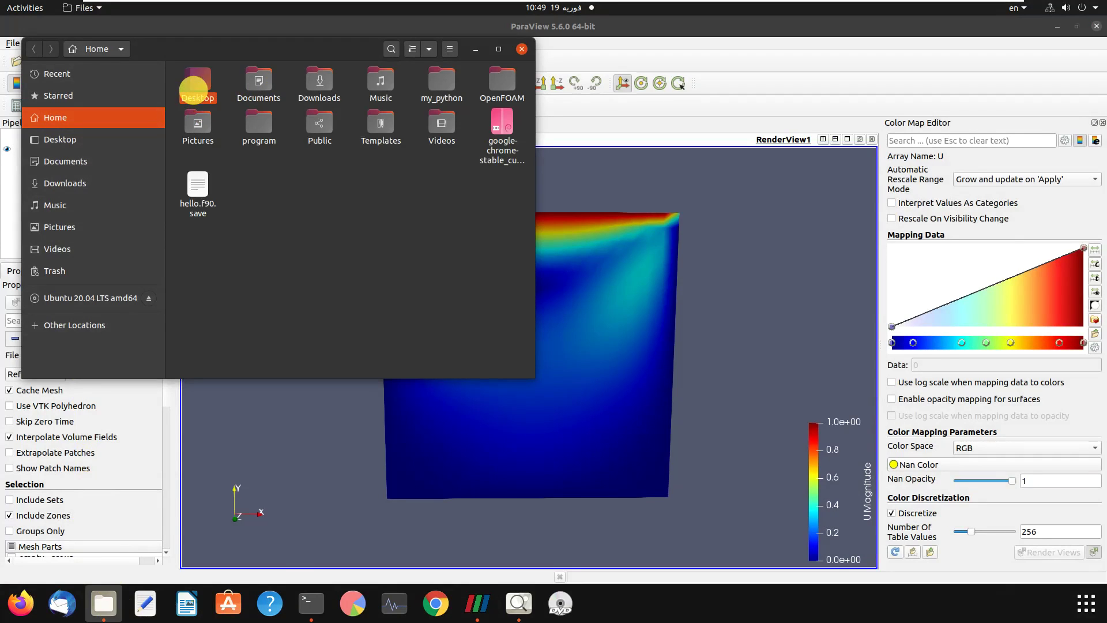
{"action": "double_click", "coordinate": [196, 89]}
{"action": "double_click", "coordinate": [258, 131]}
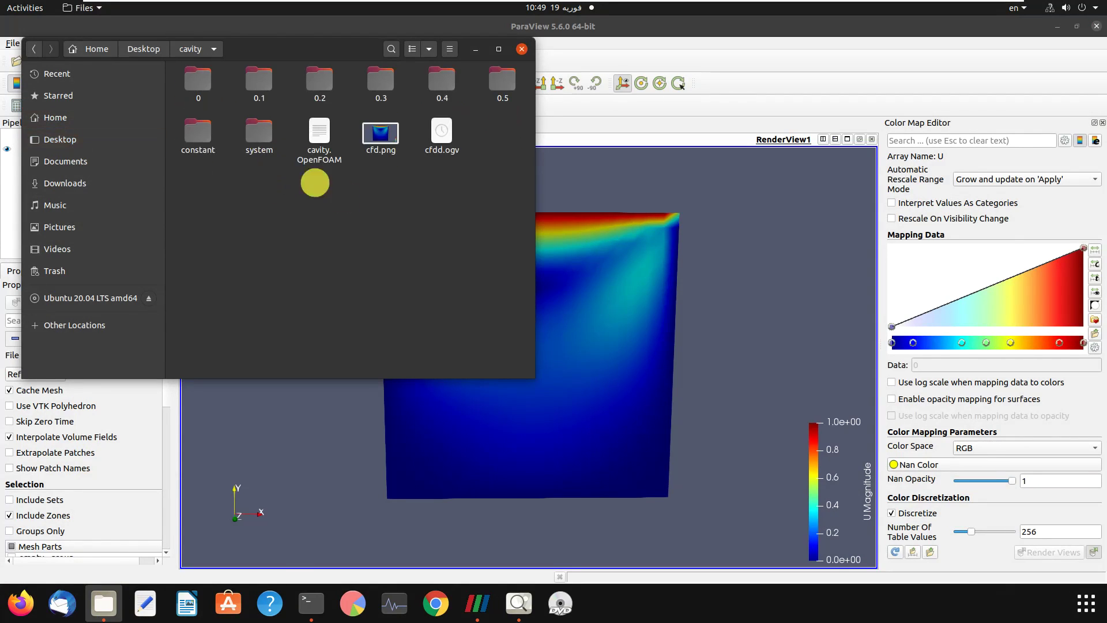
{"action": "double_click", "coordinate": [454, 130]}
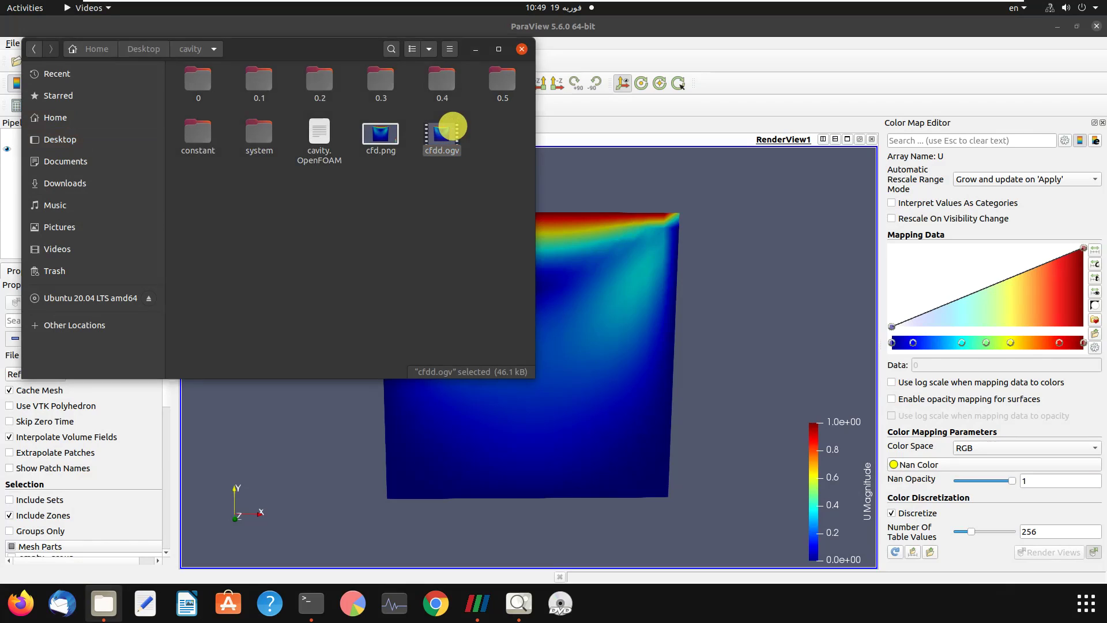